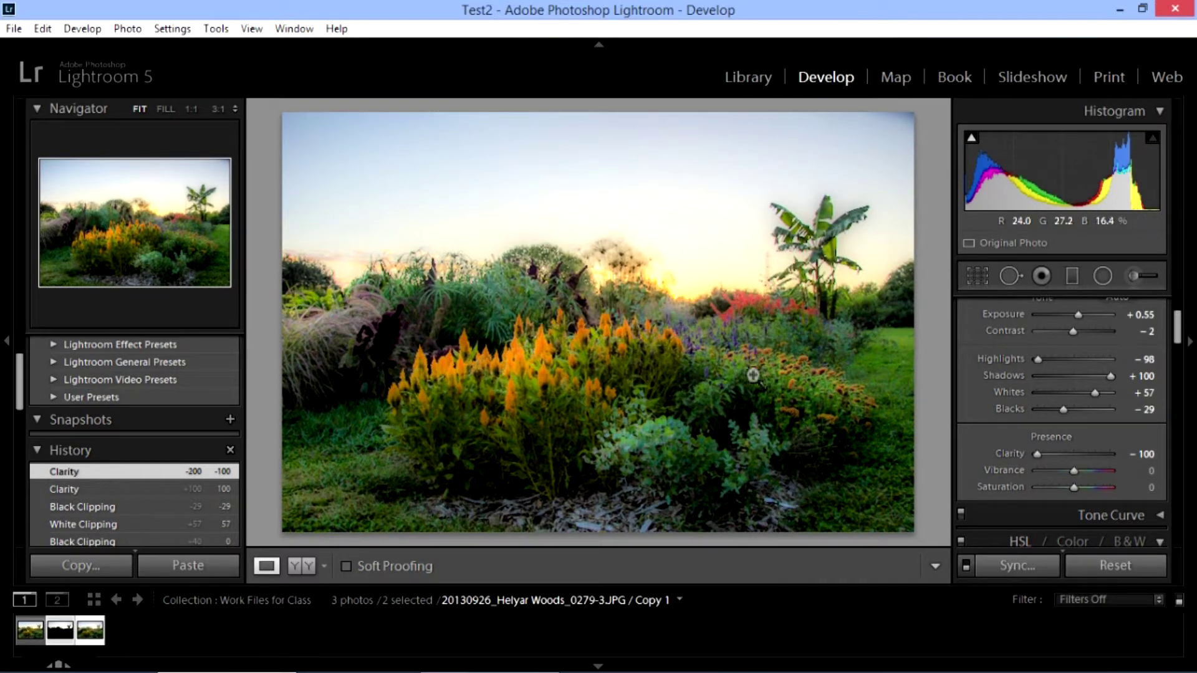
- Try Clarity at its strong positive and negative extremes, and settle it at +21
drag(1041, 455, 1135, 447)
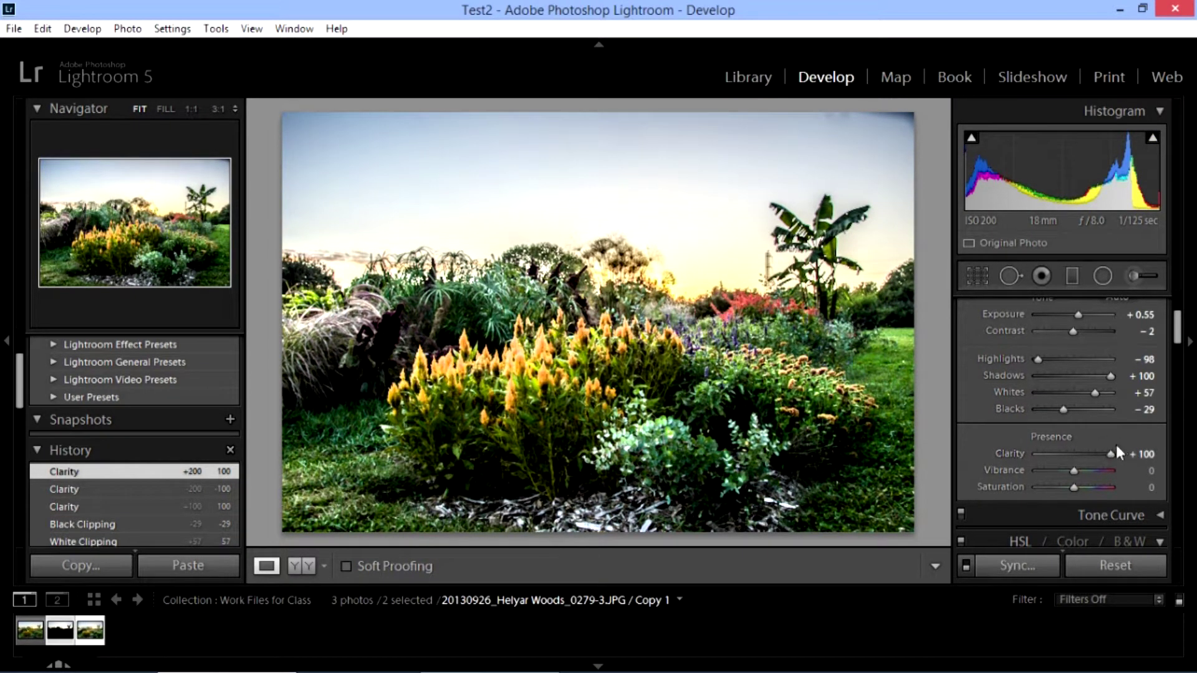
drag(1115, 454, 1088, 457)
double_click(1087, 455)
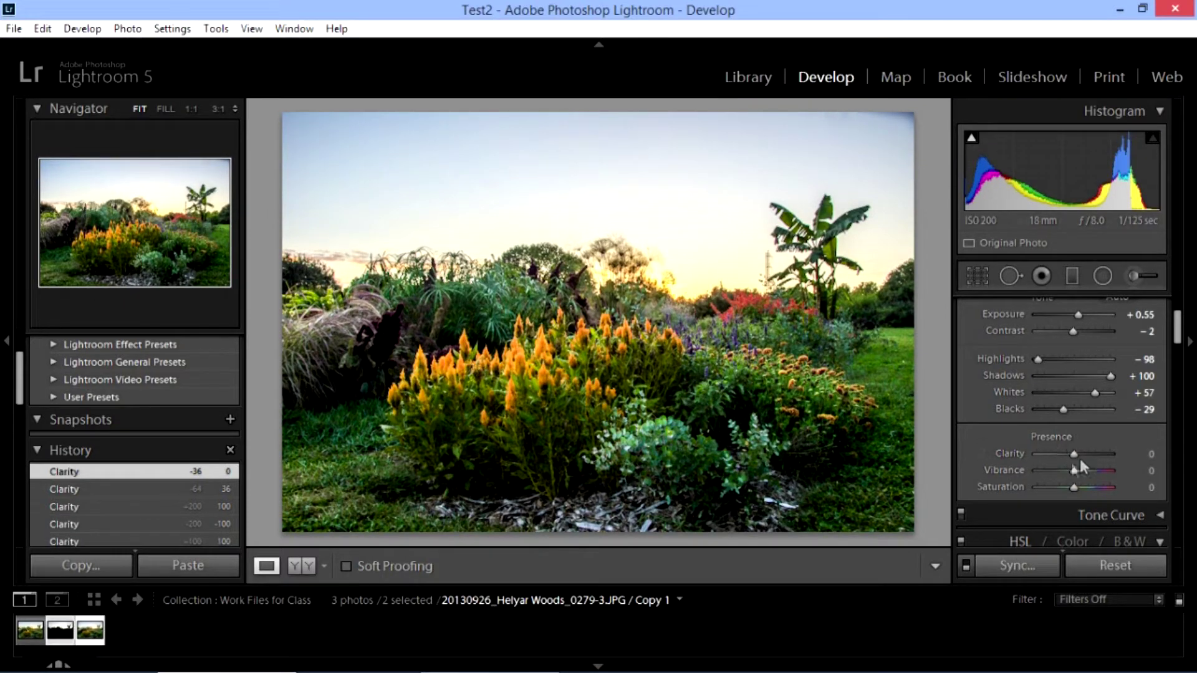
drag(1076, 460, 1046, 454)
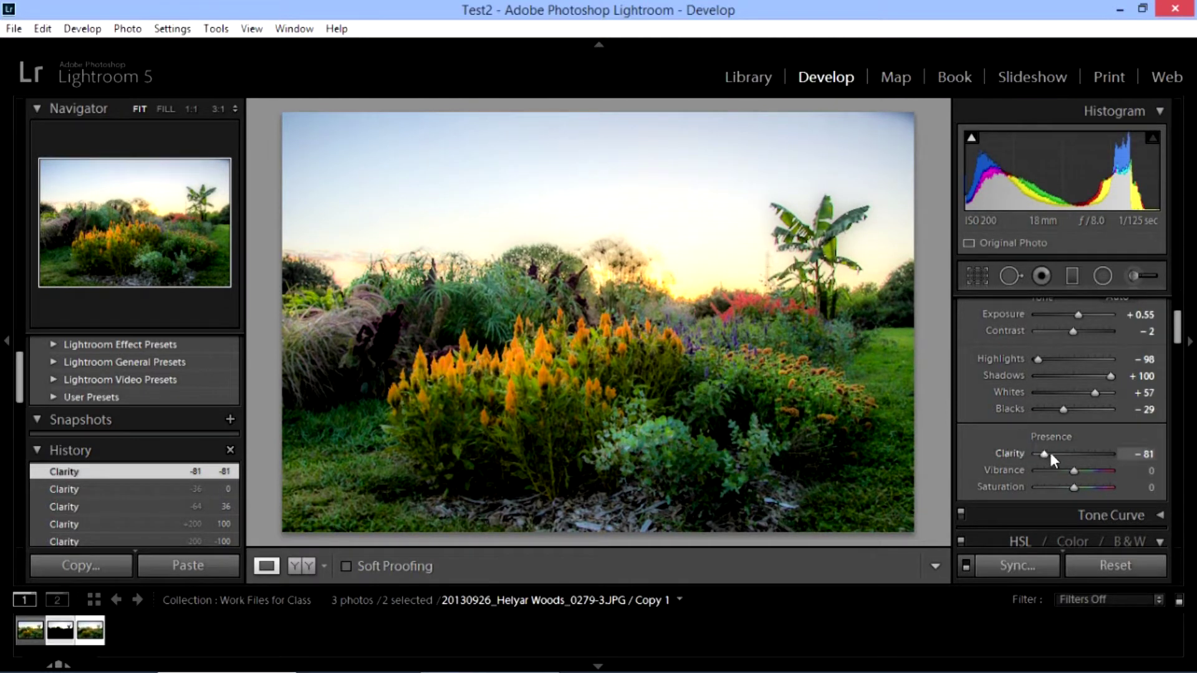
mouse_move(1050, 454)
mouse_down()
mouse_move(1082, 455)
mouse_move(1047, 454)
mouse_up()
drag(1049, 454, 1083, 450)
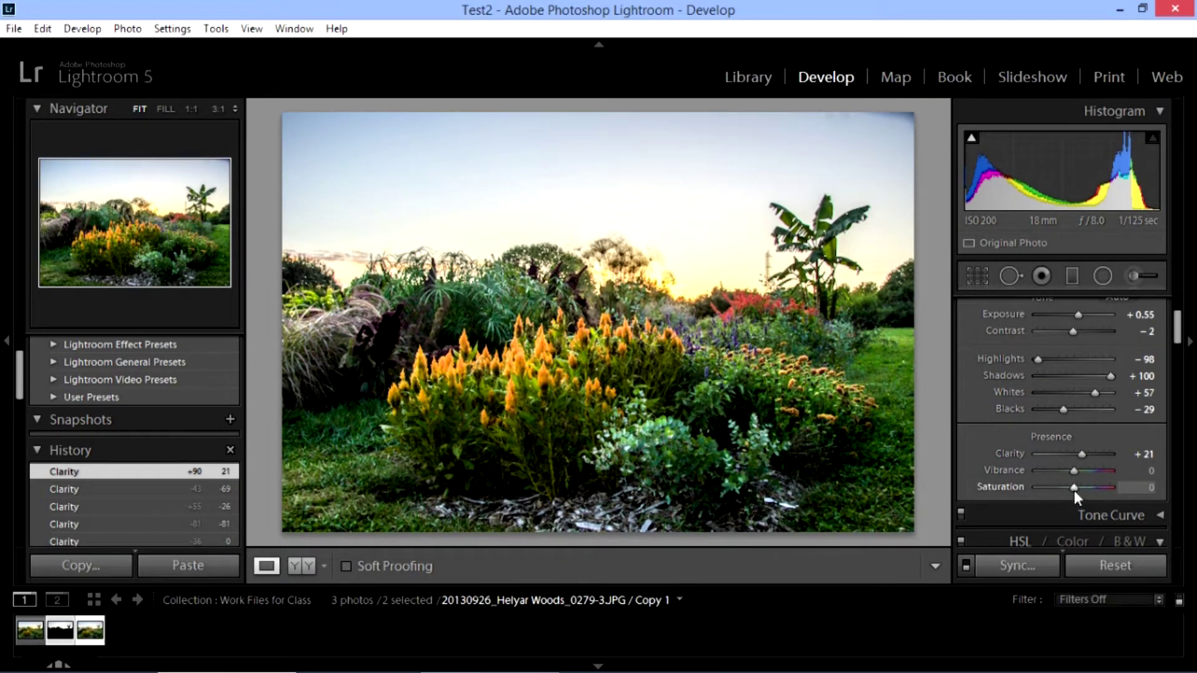
- Try Saturation at +100 and at -100, and reset it to 0
drag(1074, 490, 1147, 488)
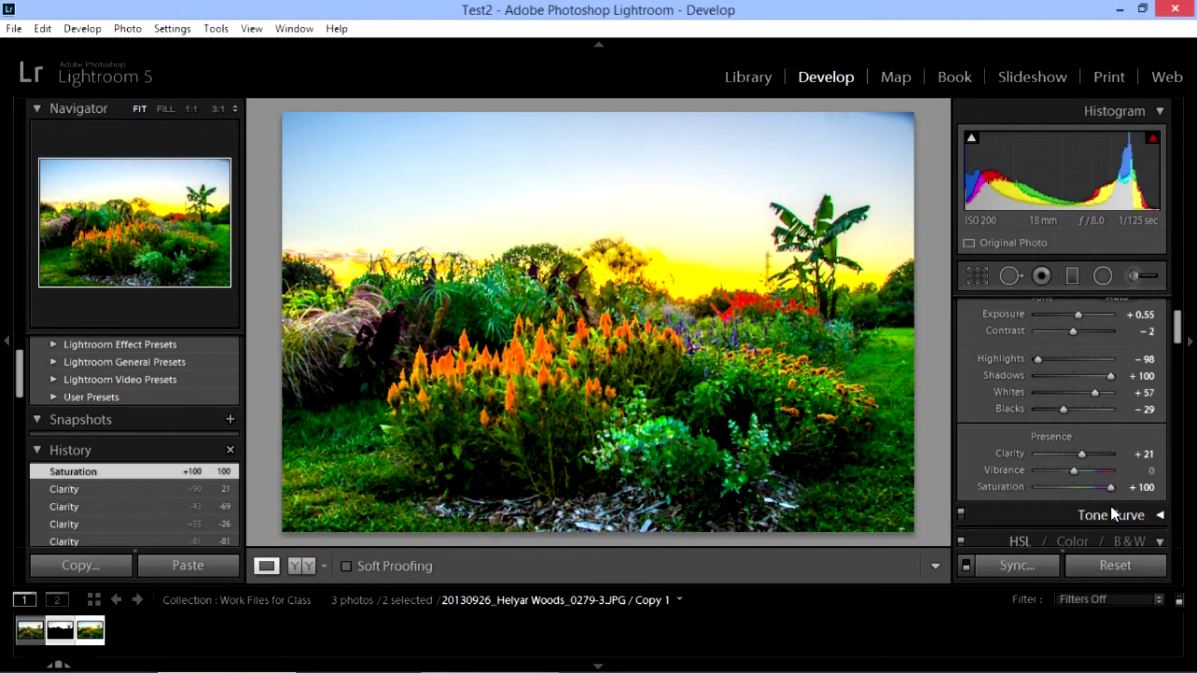
drag(1110, 493, 1015, 491)
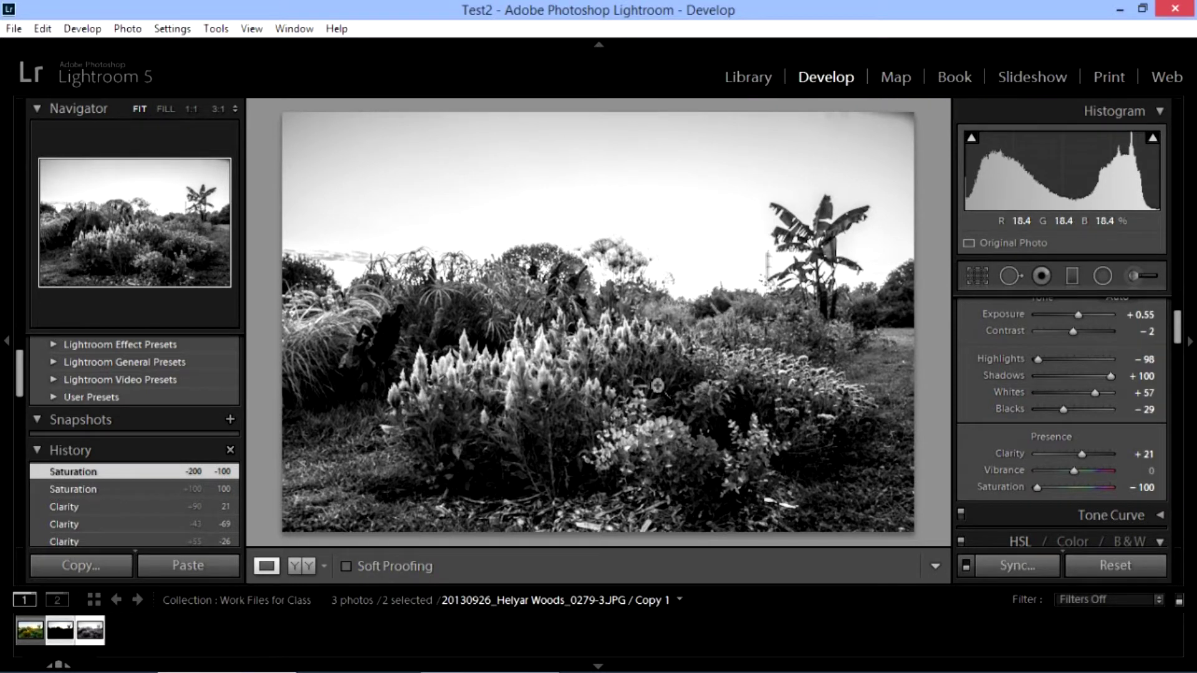
double_click(1036, 488)
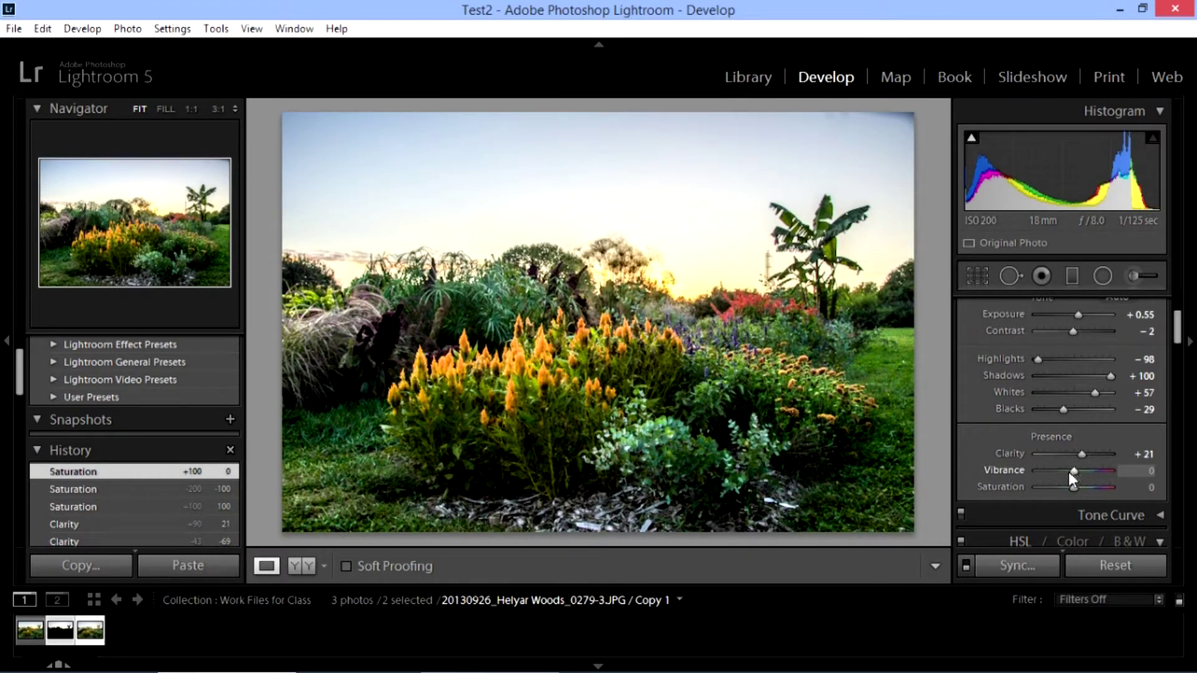
- Compare Vibrance at +100 with Saturation at +100, try Vibrance at -100, and reset both to 0
drag(1072, 472, 1121, 471)
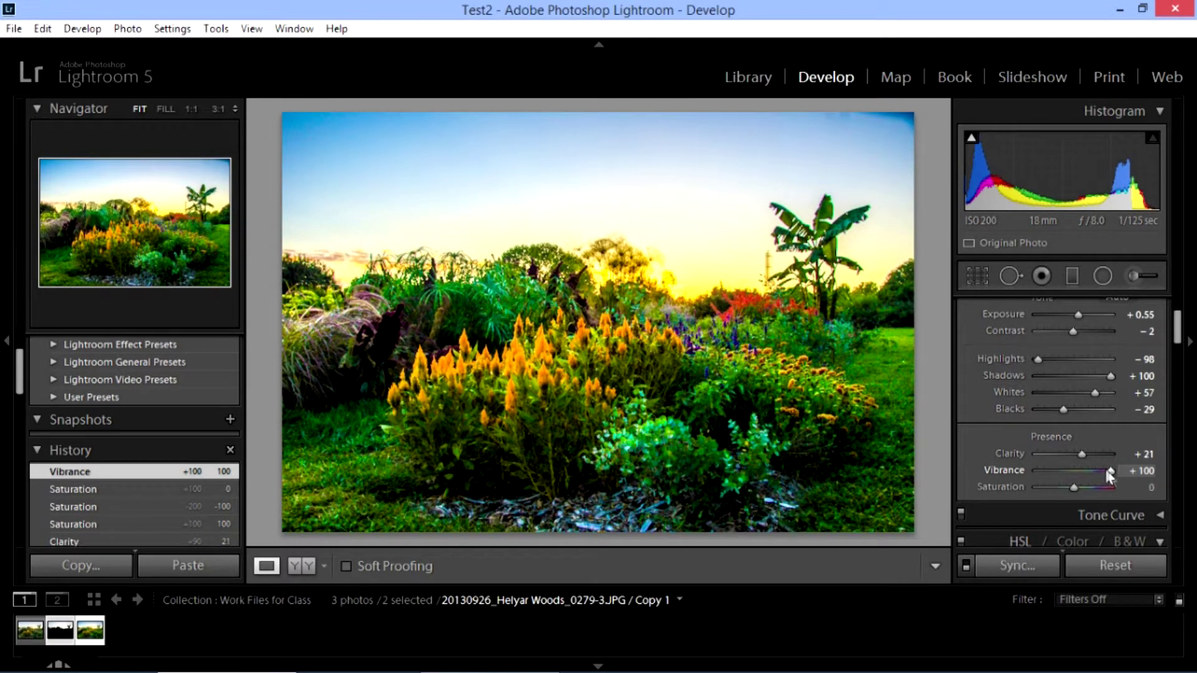
double_click(1112, 471)
drag(1080, 487, 1132, 493)
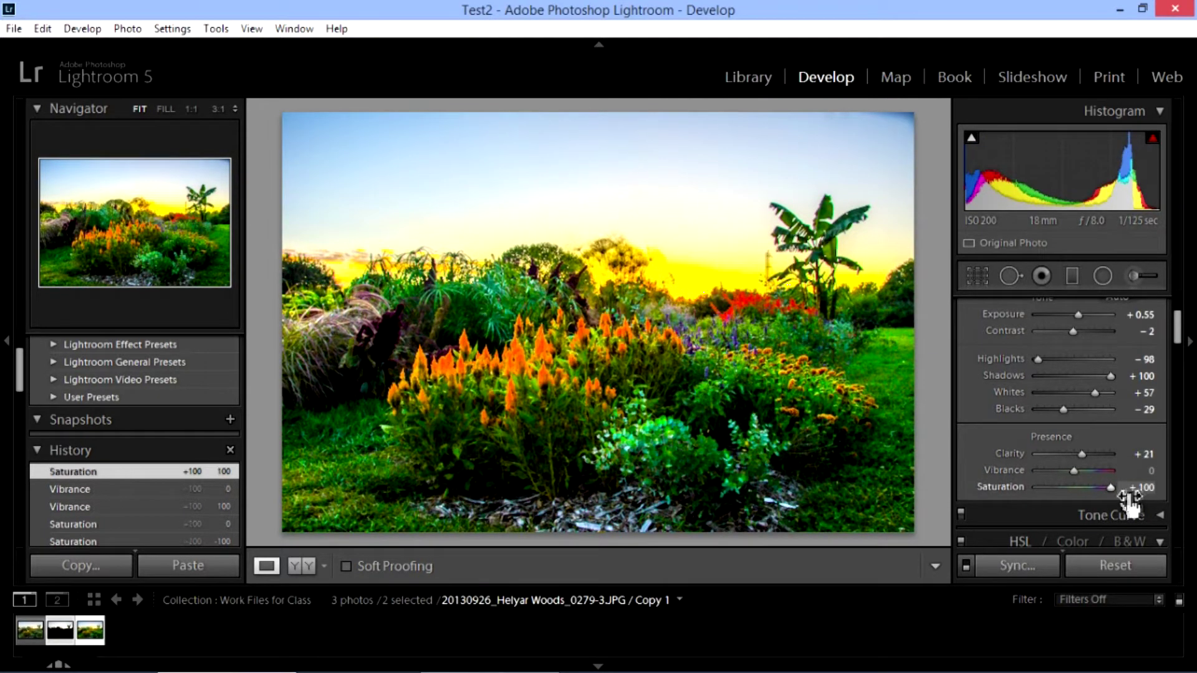
double_click(1110, 487)
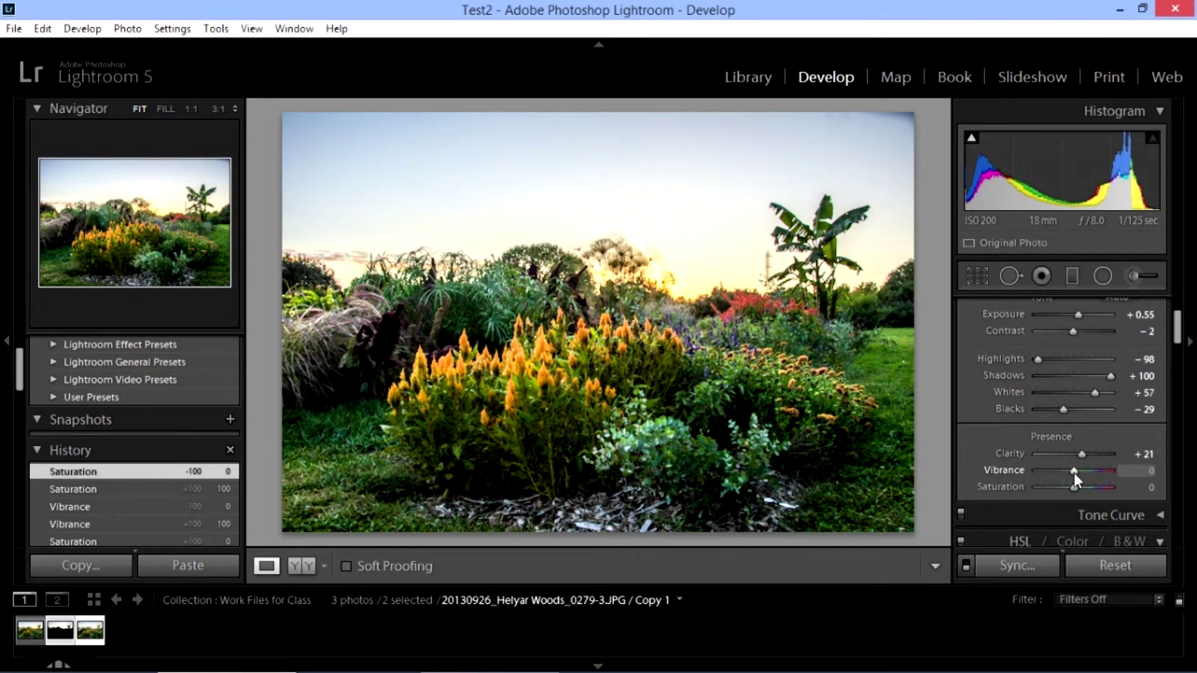
drag(1075, 474, 1008, 471)
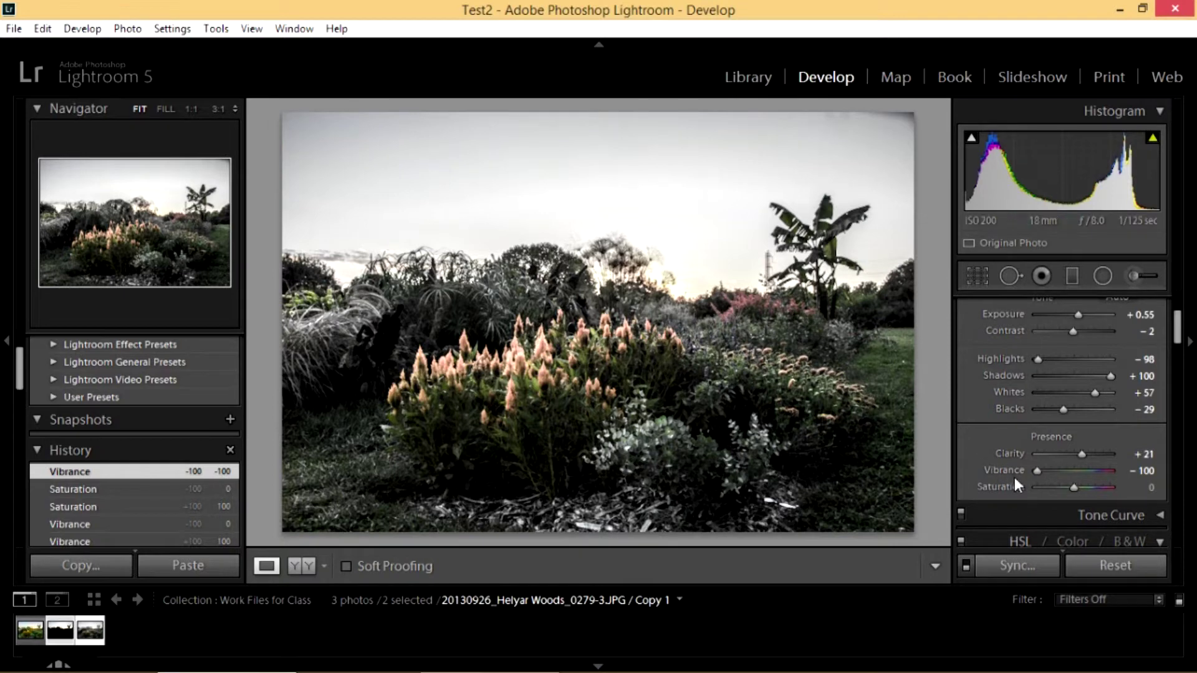
double_click(1034, 470)
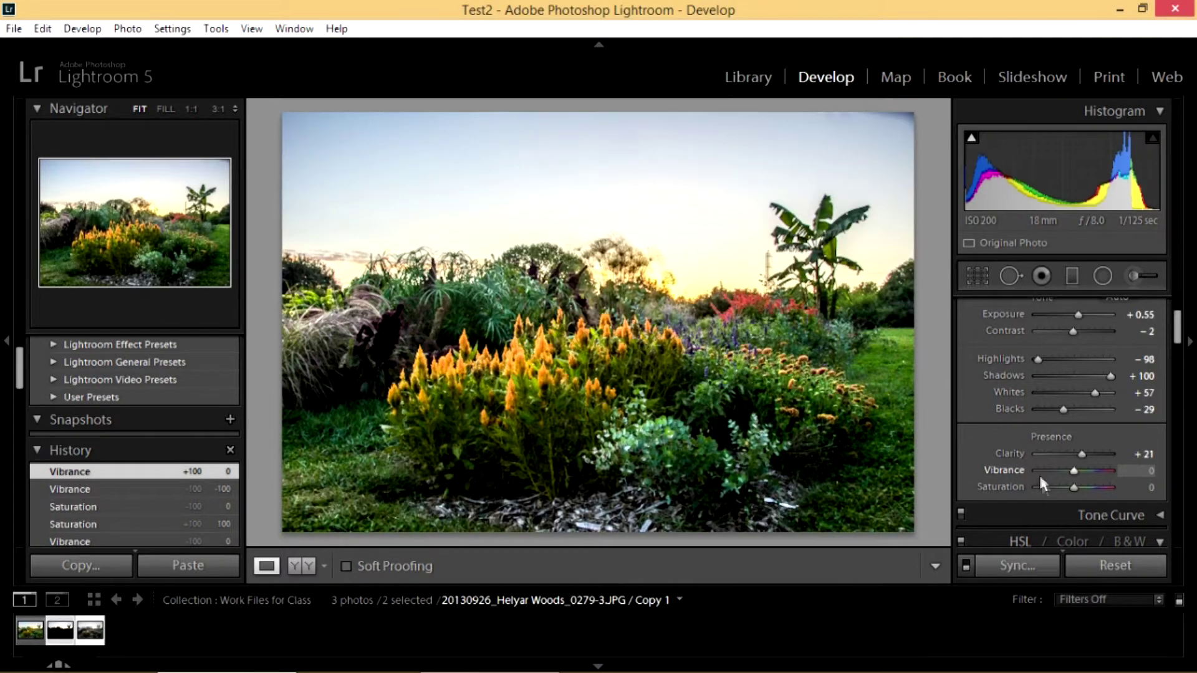
- Set Saturation to +5 and Vibrance to +40
drag(1076, 485, 1089, 470)
drag(1177, 337, 1186, 372)
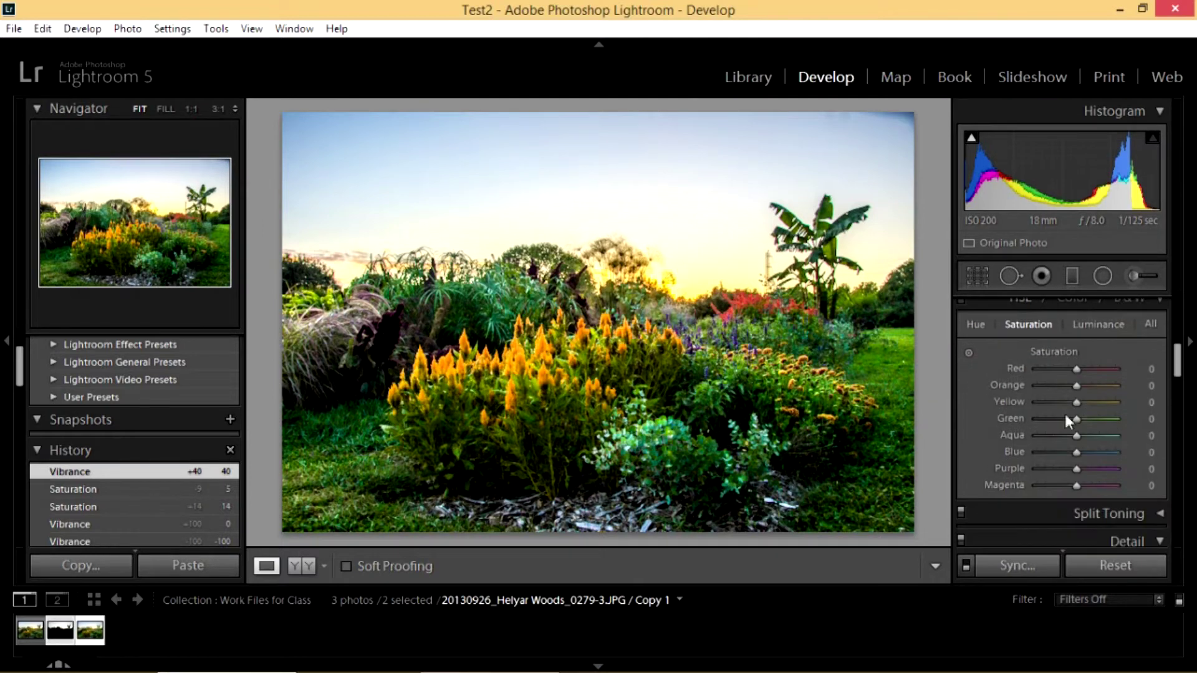
drag(1180, 377, 1163, 454)
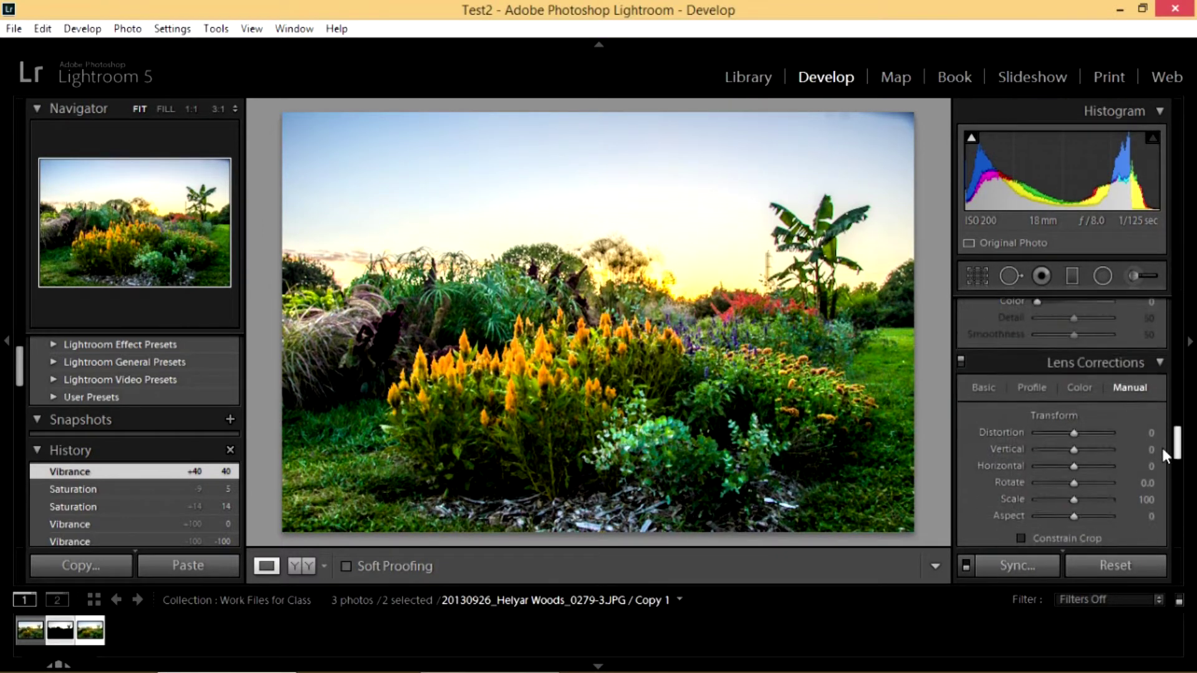
scroll(1161, 450, up, 15)
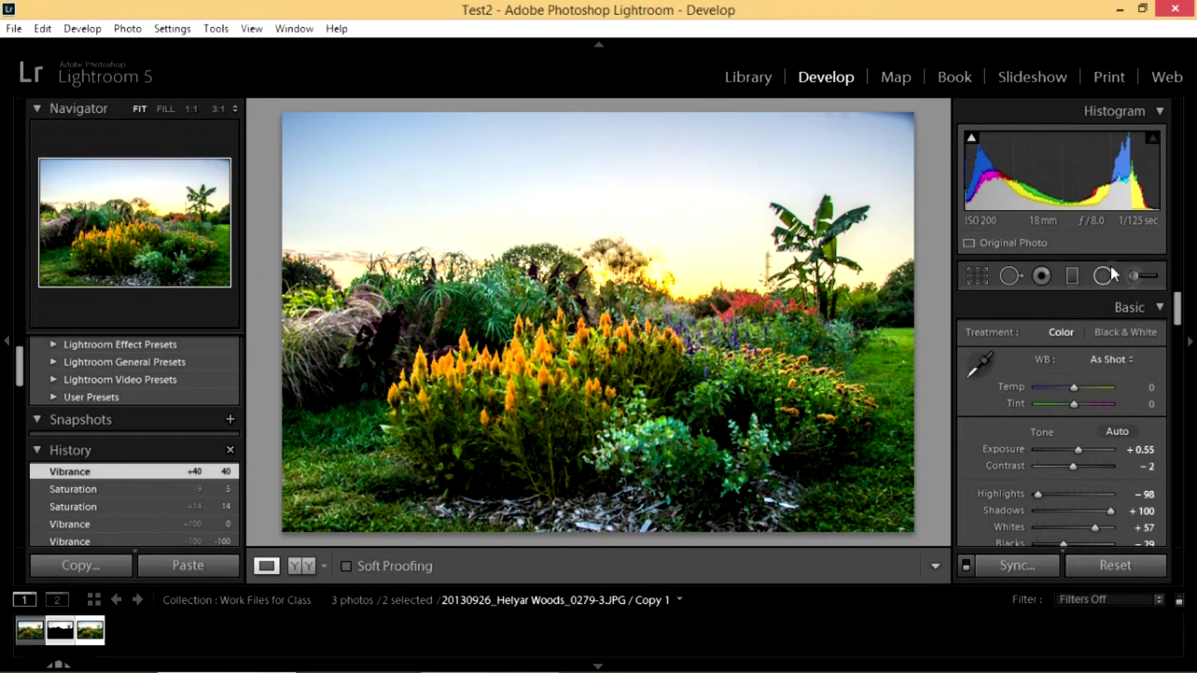
- Crop the photo at the 4 x 5 / 8 x 10 aspect ratio, framing the orange flowers and the shrub beside them
click(978, 276)
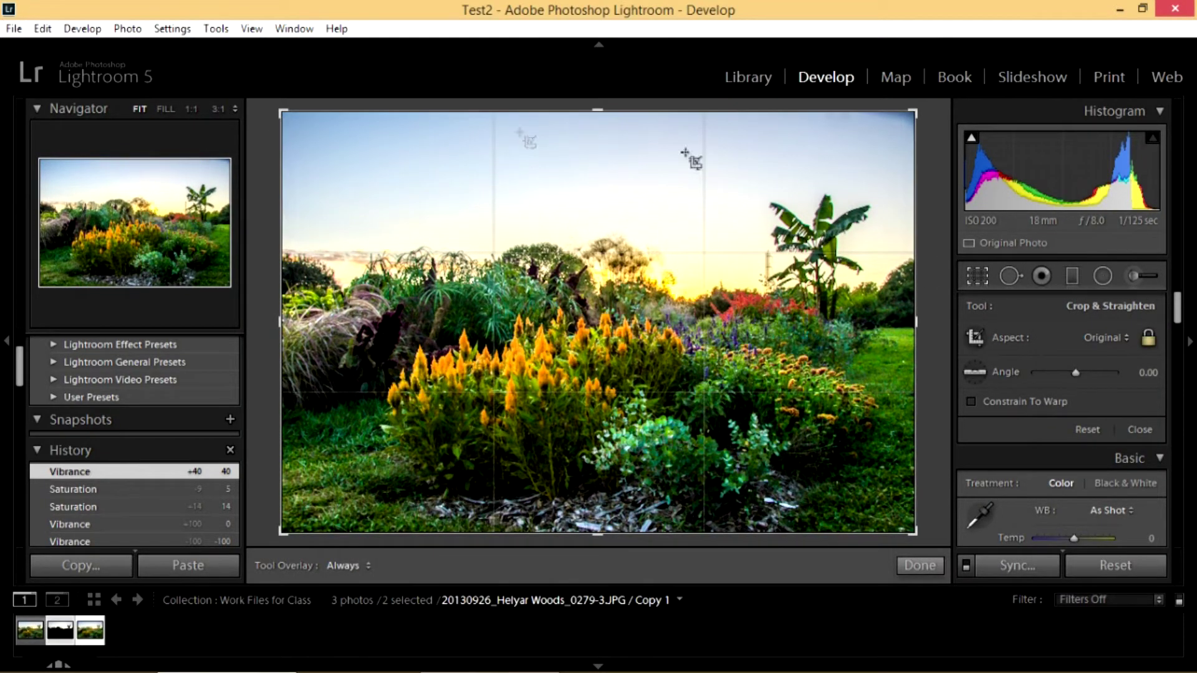
click(1120, 339)
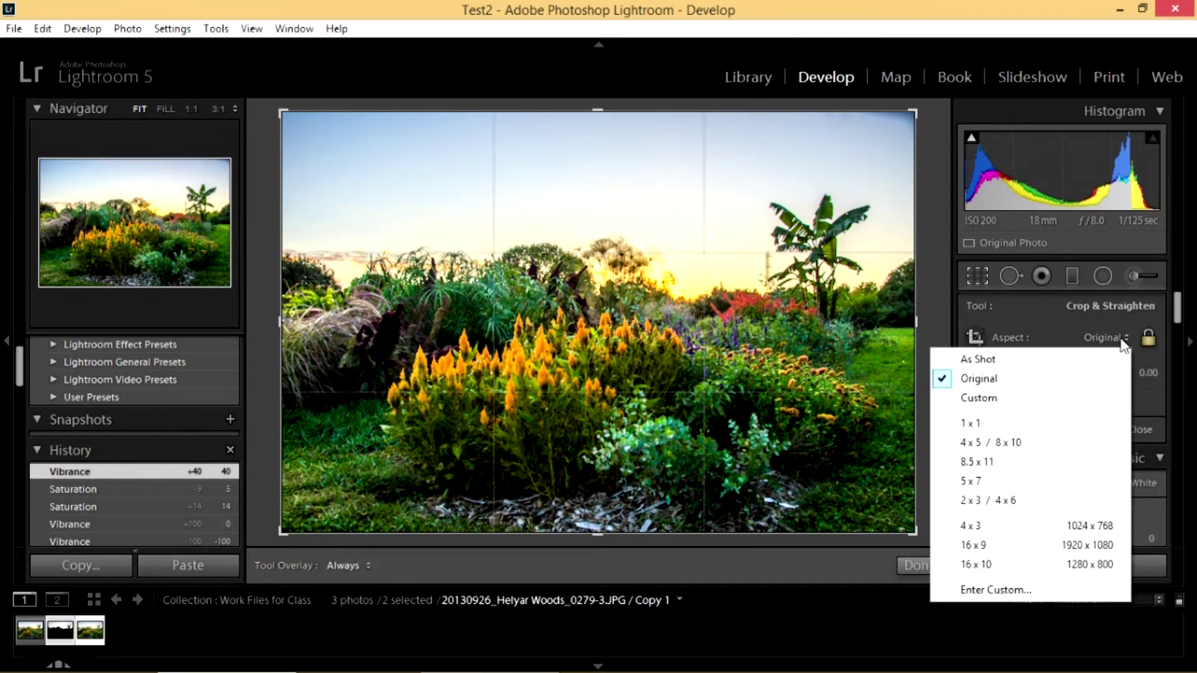
click(1005, 442)
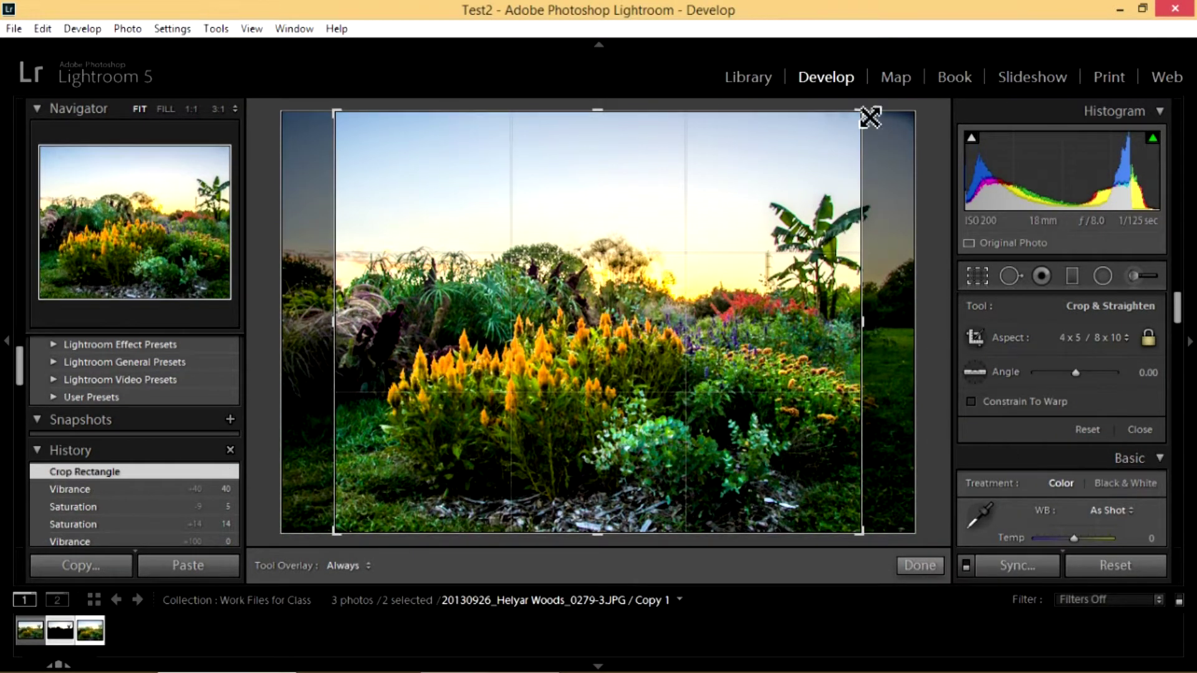
drag(863, 120, 823, 187)
drag(623, 360, 566, 433)
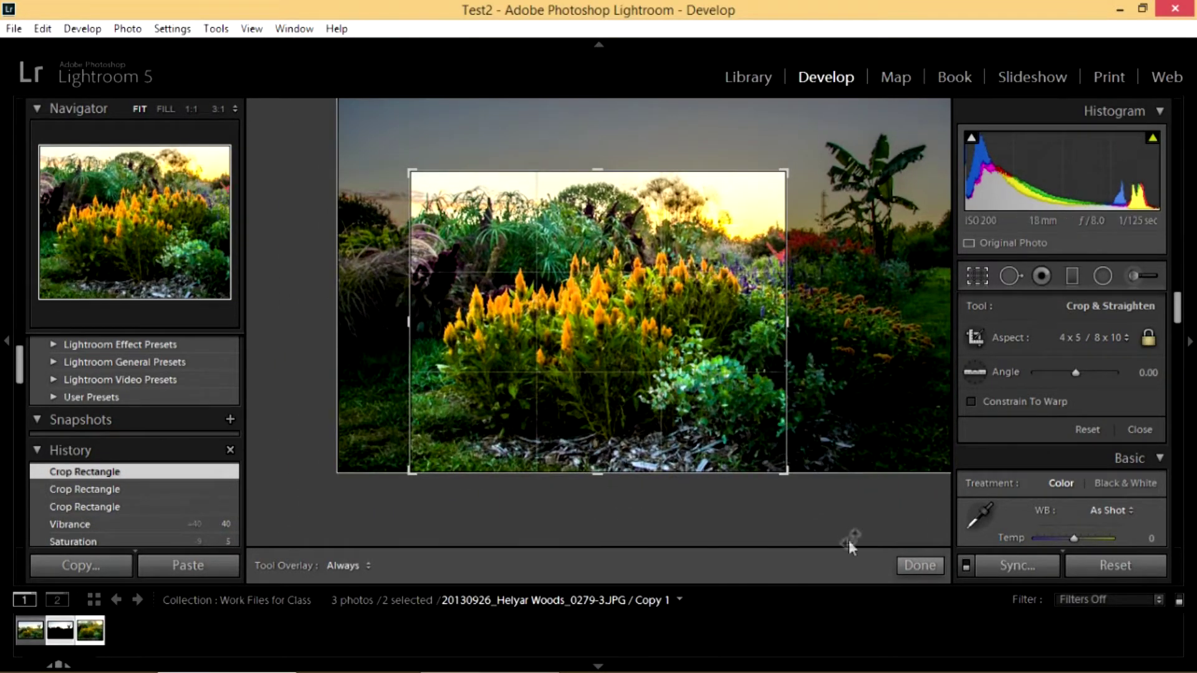
click(920, 566)
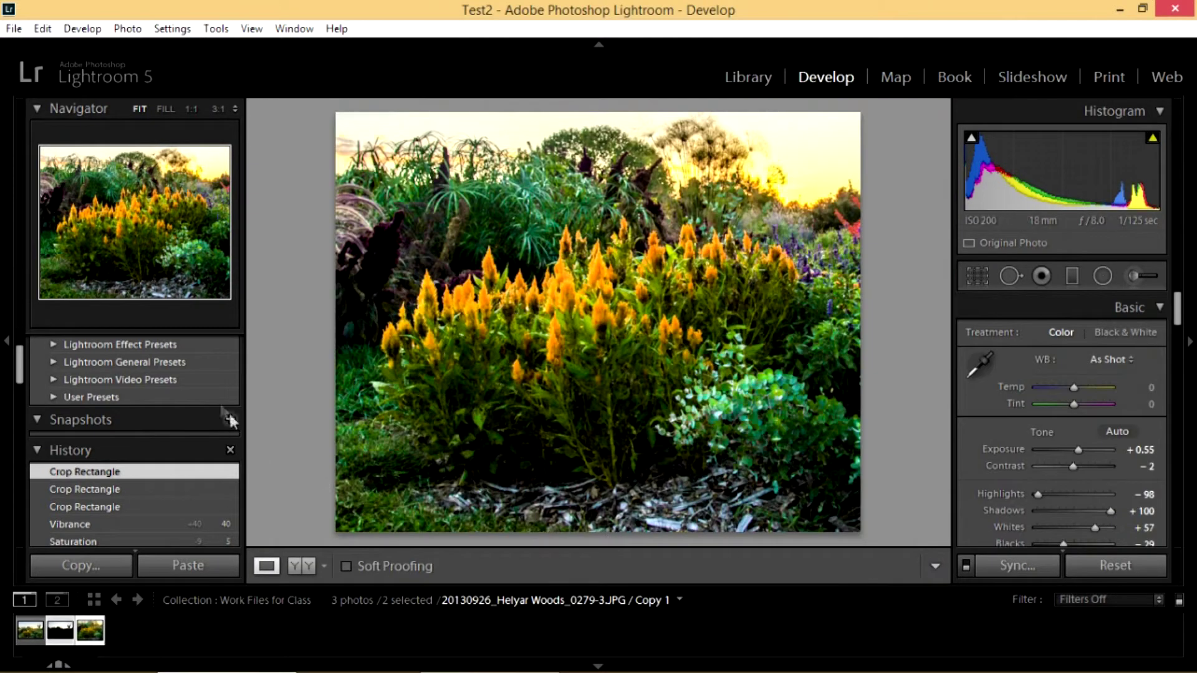
- Revert the photo to the Vibrance +40 history state from before the crop
drag(20, 360, 24, 377)
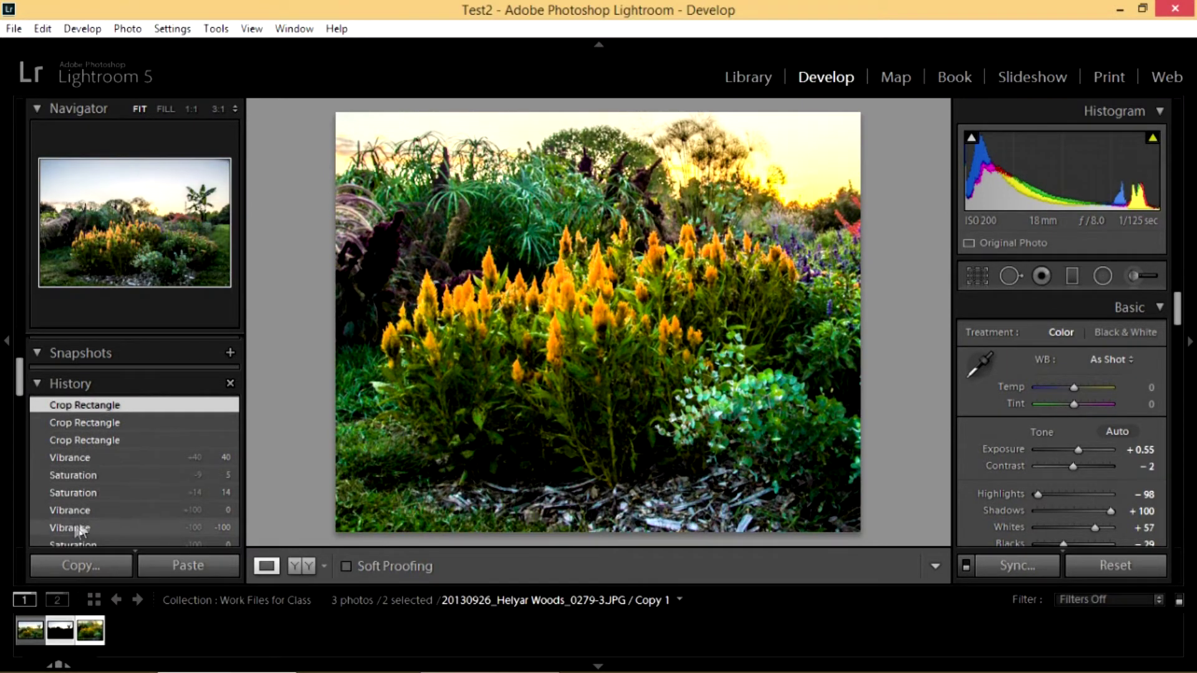
drag(24, 388, 24, 399)
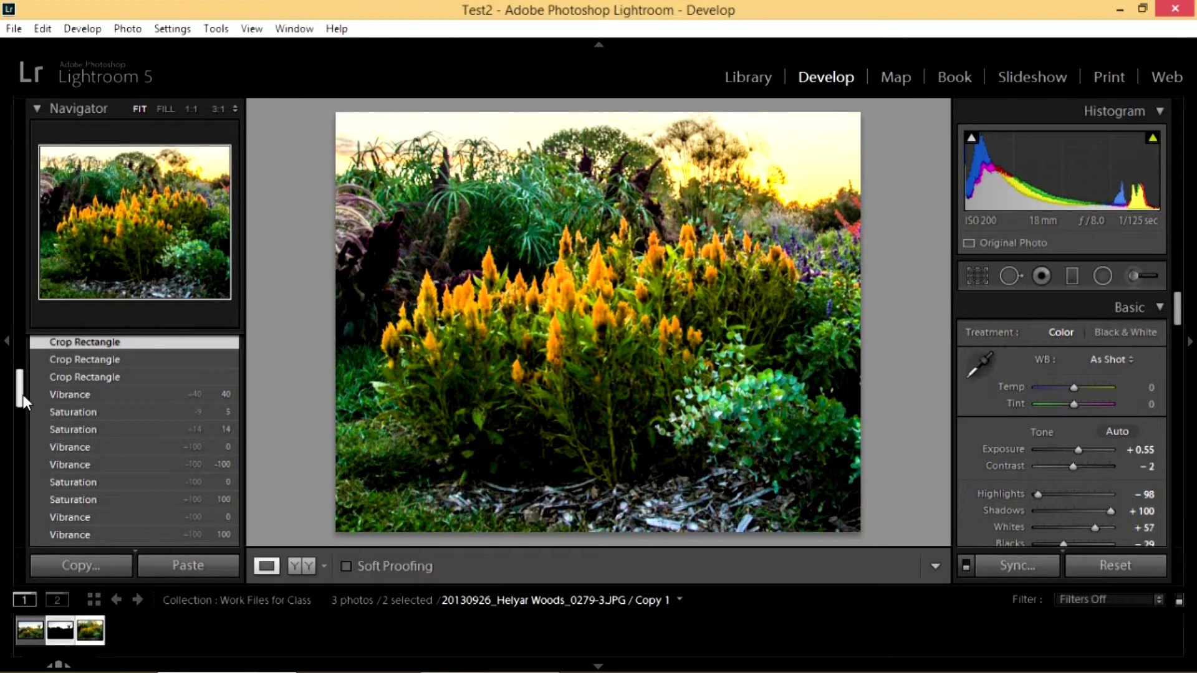
click(74, 398)
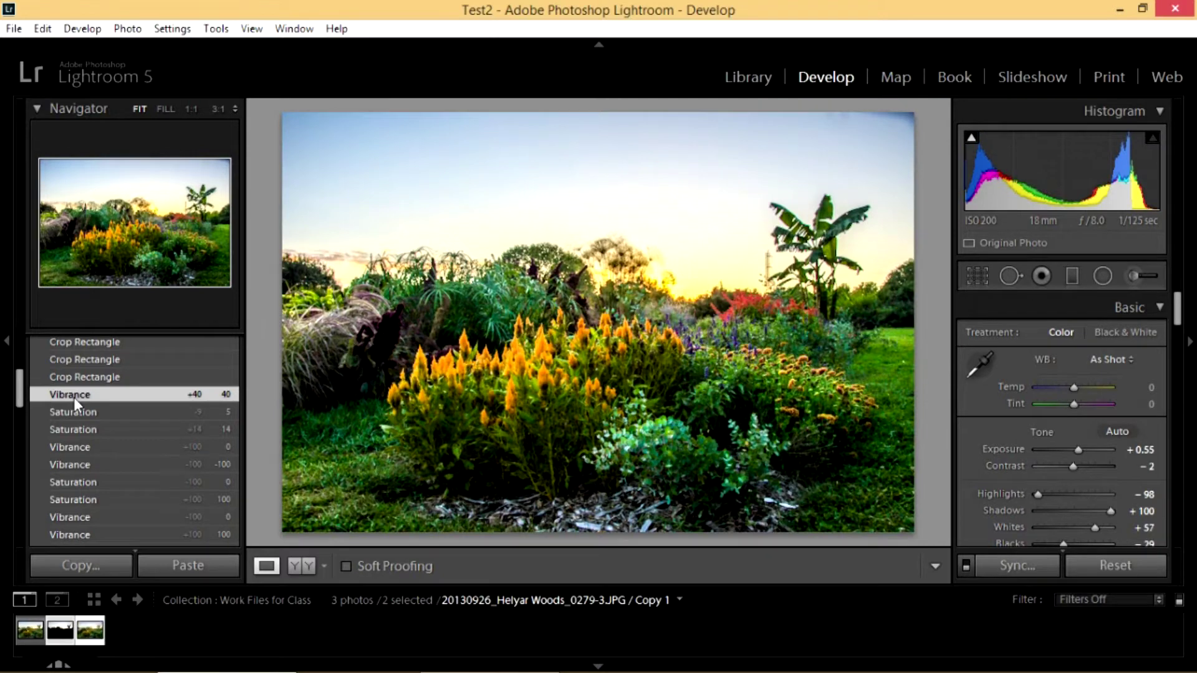
- Straighten the photo with the Crop & Straighten tool along the ground line behind the flowers, rotating it by -1.21
click(979, 276)
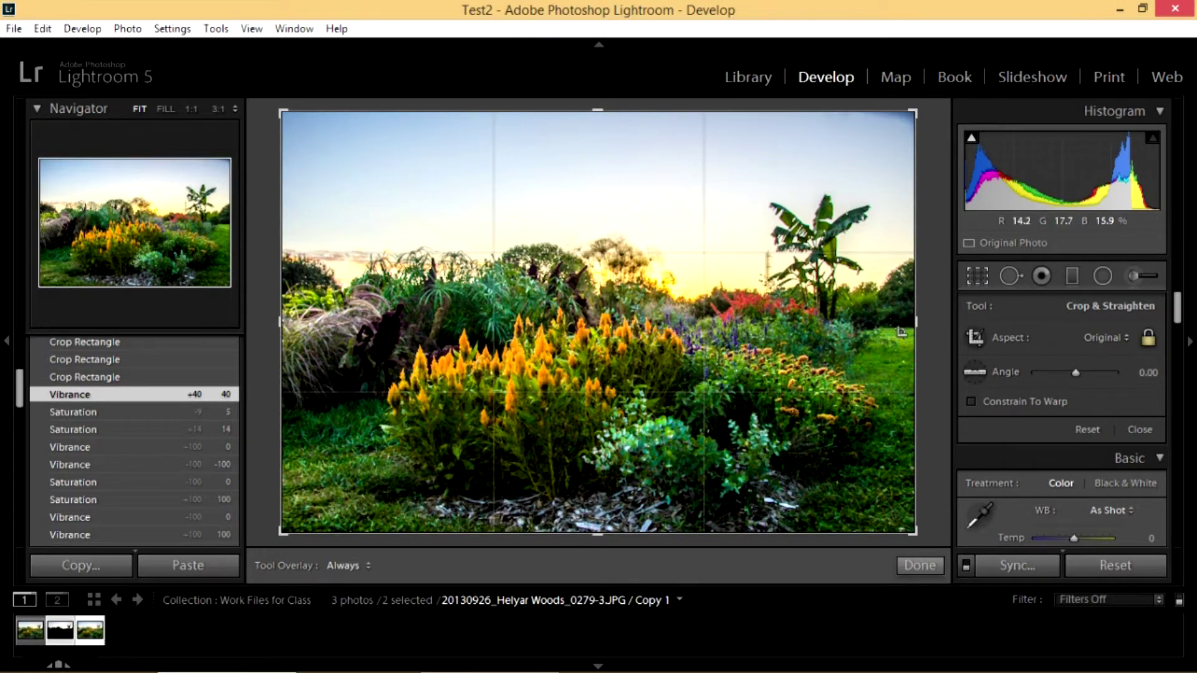
click(974, 371)
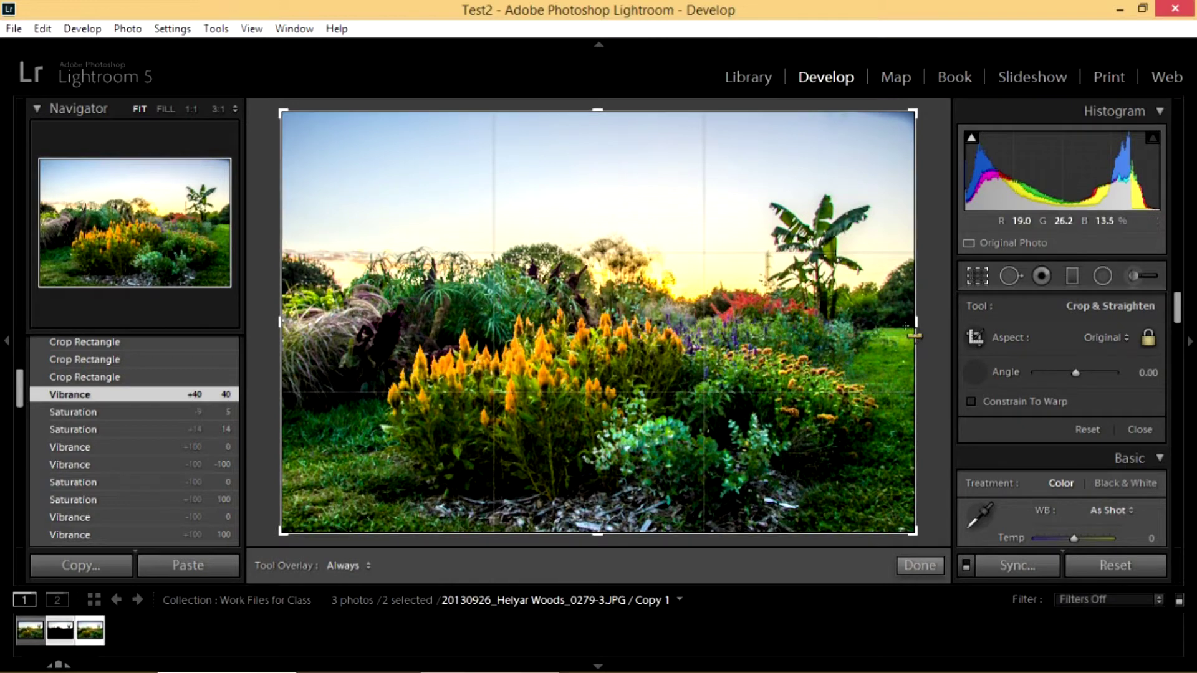
drag(891, 327, 703, 321)
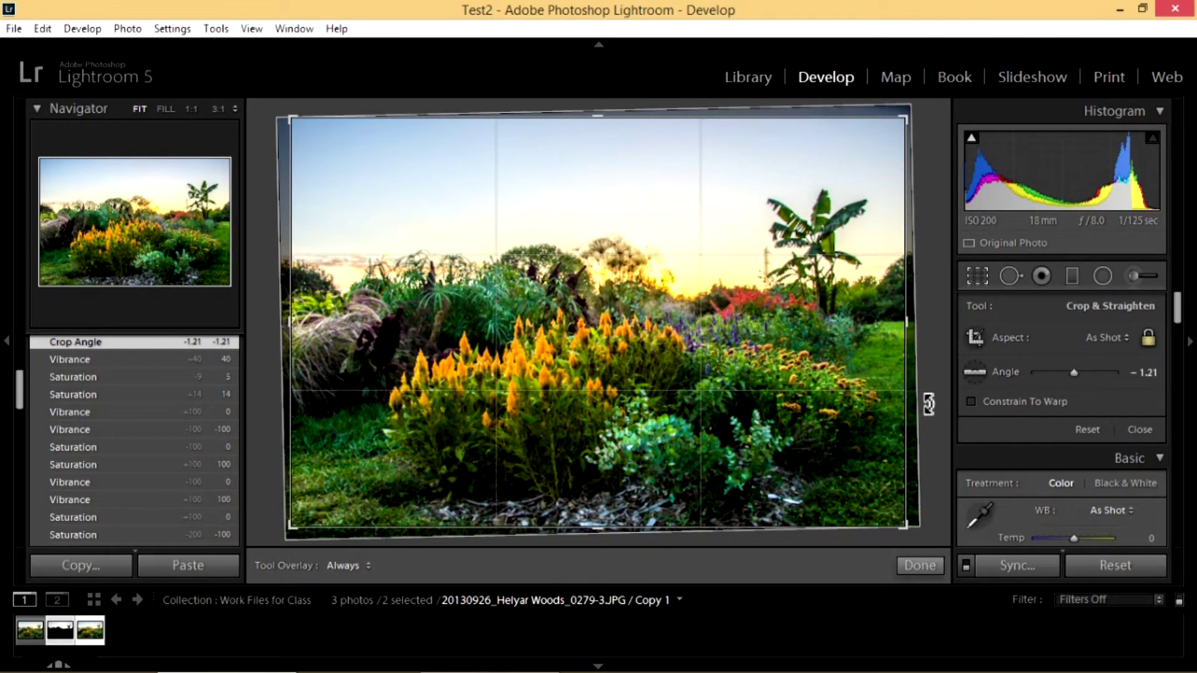
- Restore the history state from before the rotation and leave the crop tool
click(72, 360)
mouse_move(1187, 652)
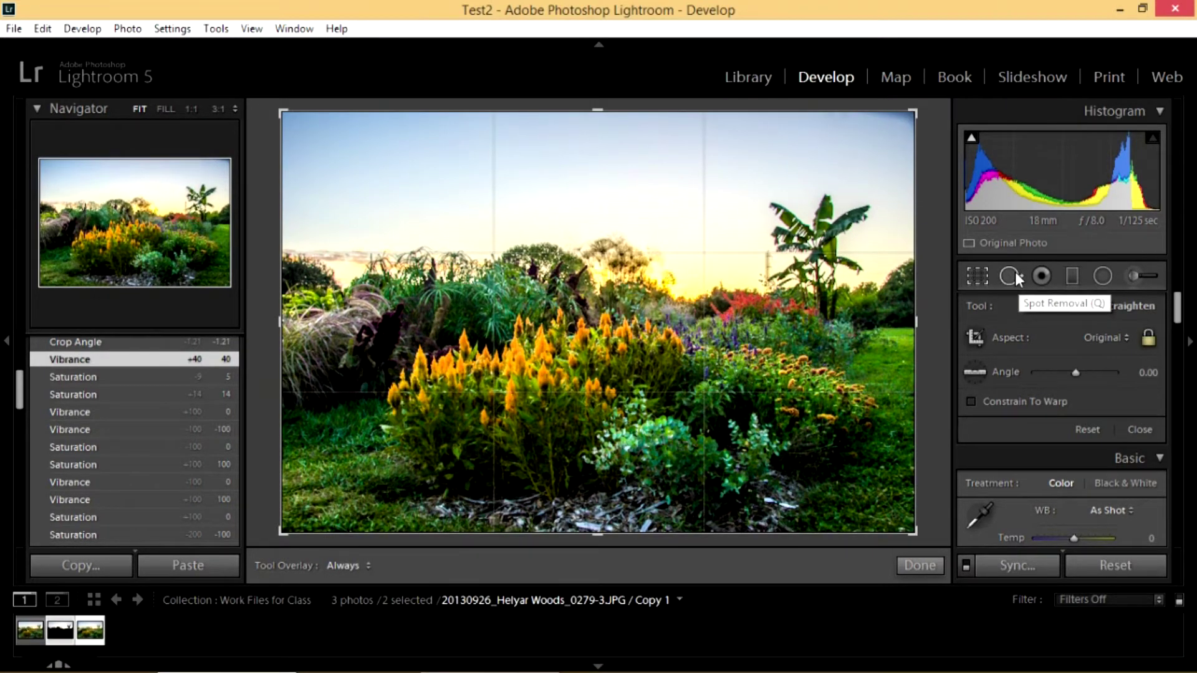
click(921, 566)
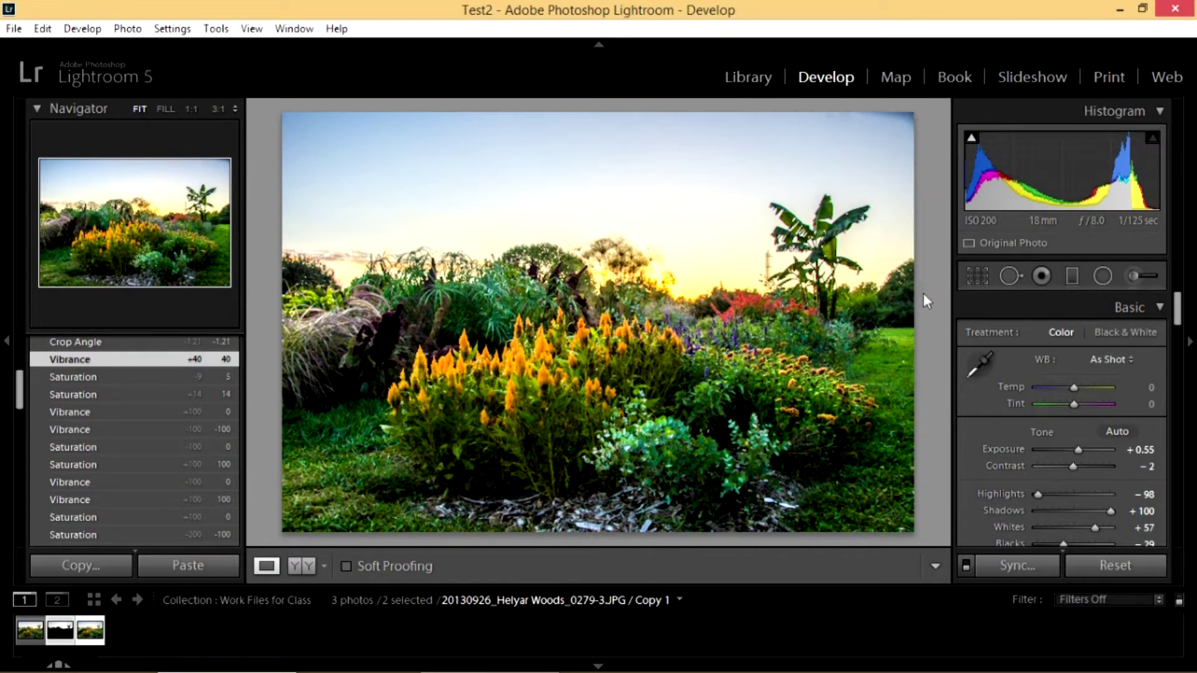
- Activate the Spot Removal tool in Heal mode and set its brush size to 80
click(1009, 277)
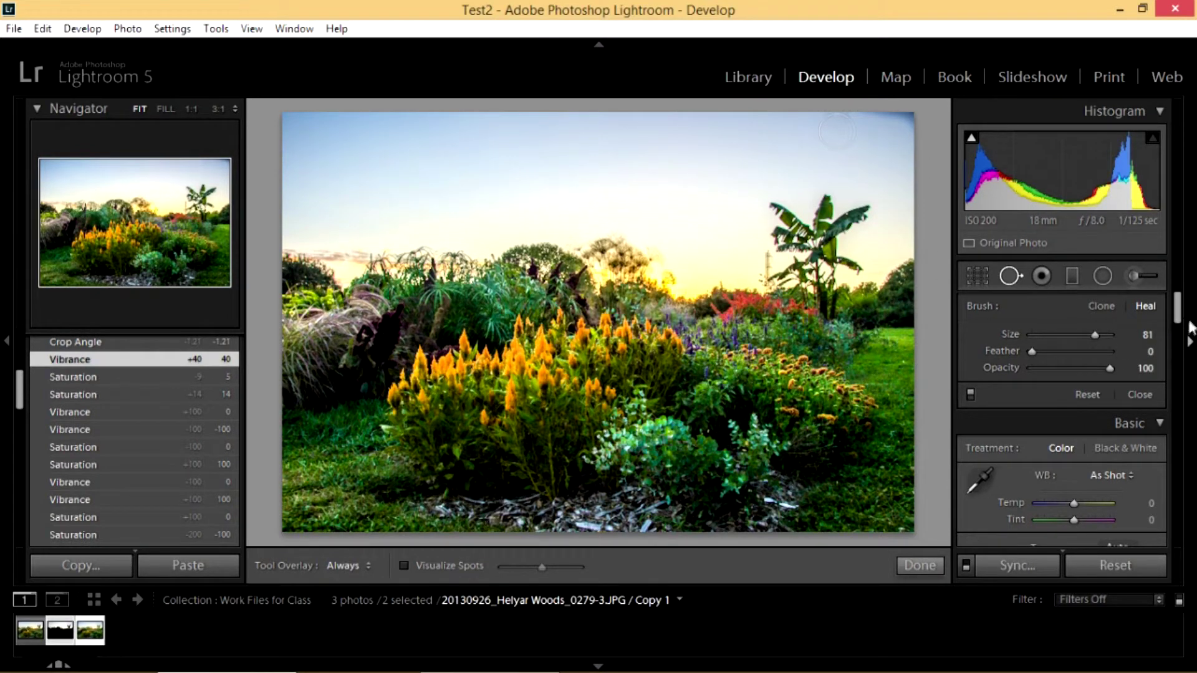
click(1190, 339)
mouse_move(1095, 334)
mouse_down()
mouse_move(1049, 335)
mouse_move(1102, 331)
mouse_up()
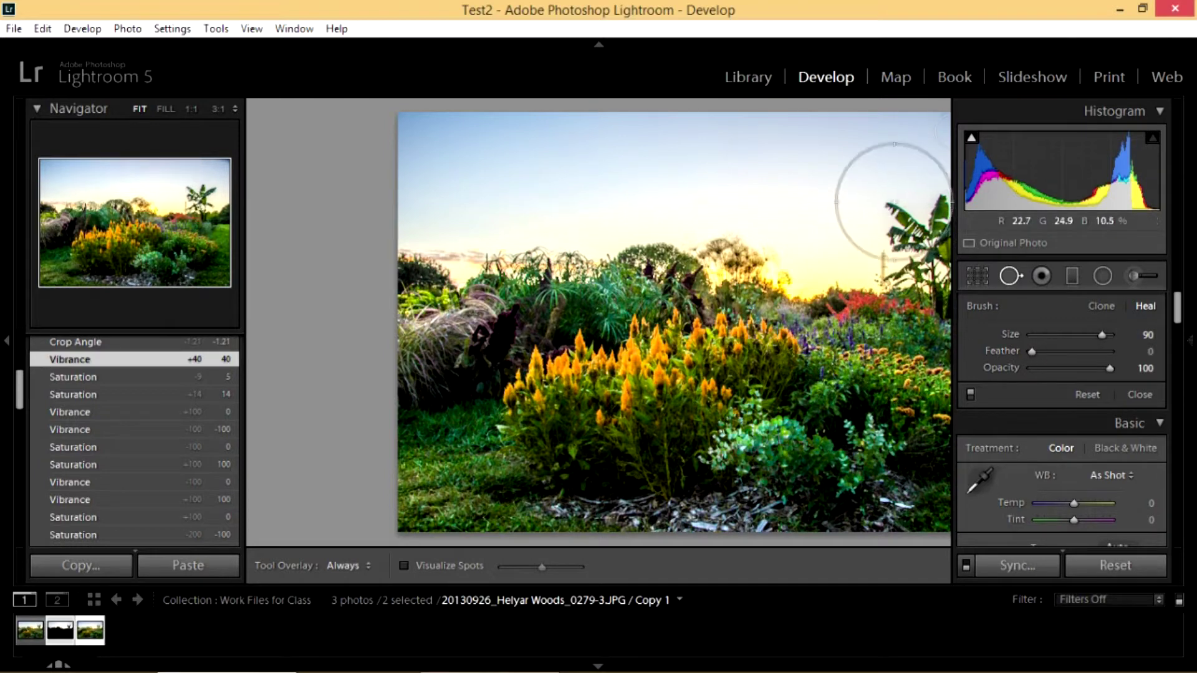
key(F8)
key(F8)
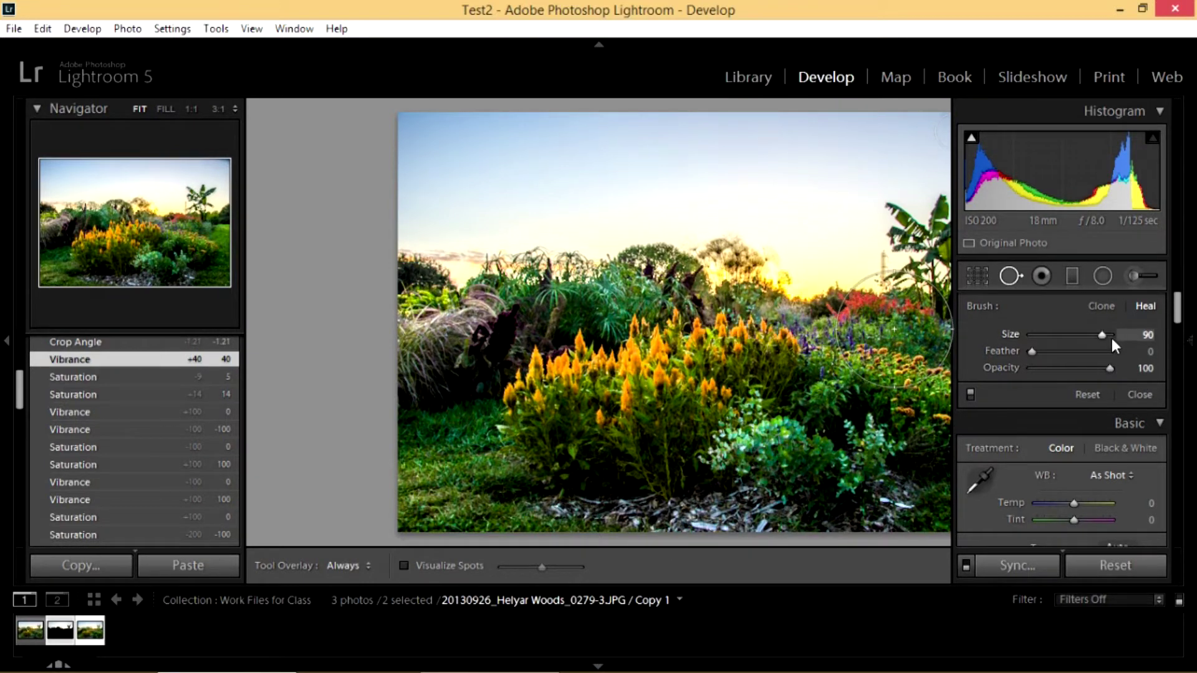
drag(1102, 334, 1077, 336)
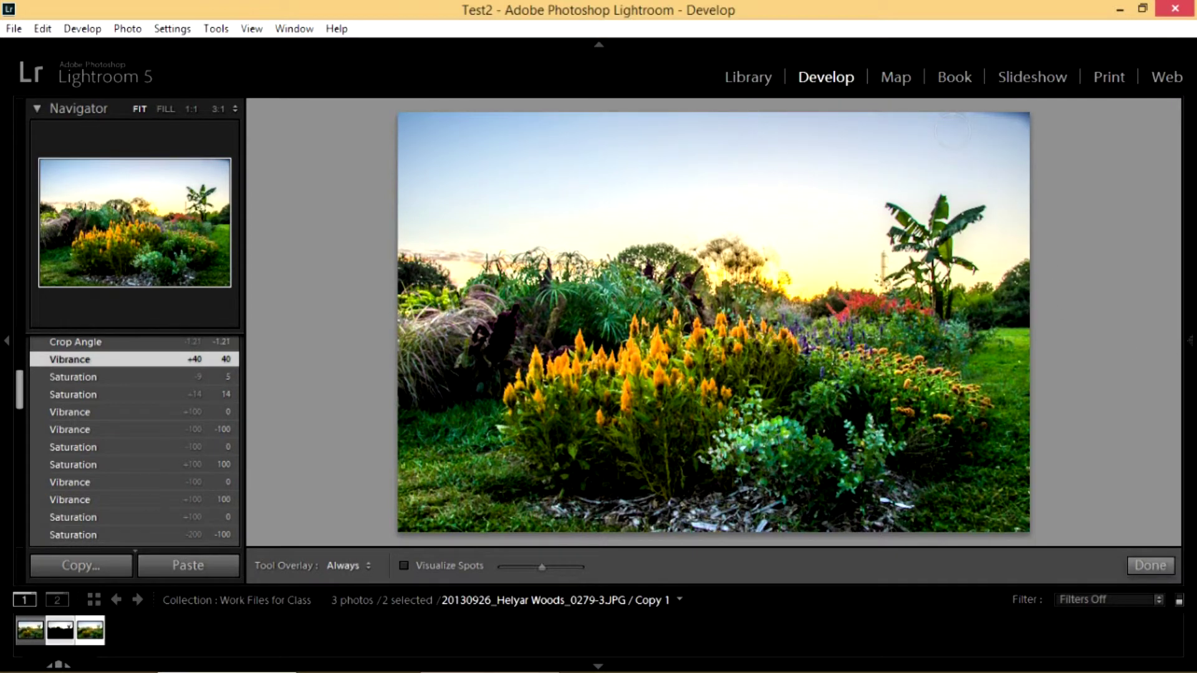
key(F8)
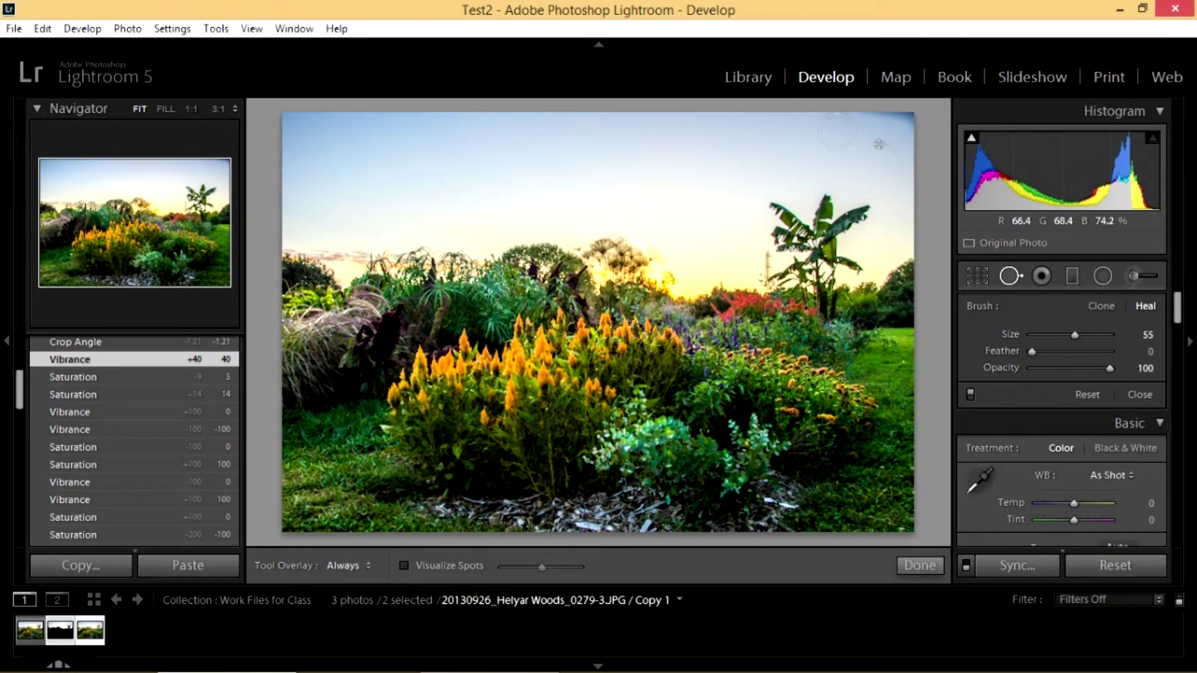
scroll(775, 152, up, 8)
scroll(796, 144, up, 1)
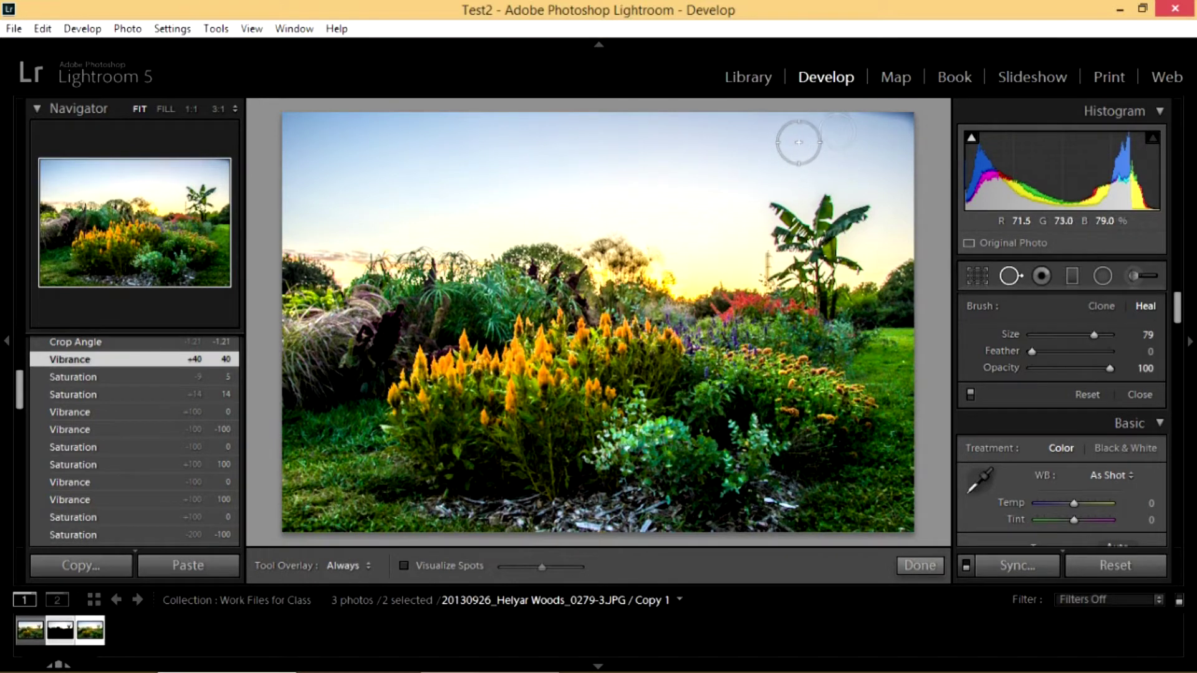
scroll(799, 143, up, 1)
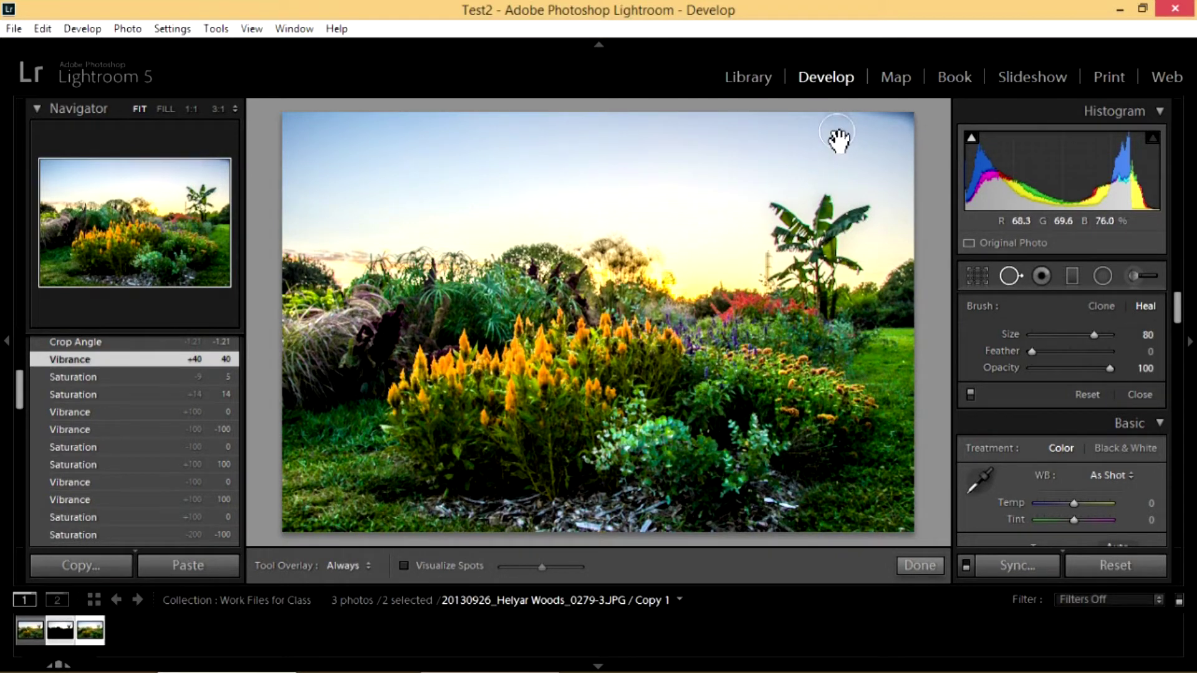
- Heal two spots in the sky above and beside the banana plant at sizes 78 and 83, sampling nearby clear sky, and leave Spot Removal
mouse_move(838, 141)
mouse_down()
mouse_move(760, 131)
mouse_move(806, 144)
mouse_move(711, 158)
mouse_move(802, 133)
mouse_move(717, 147)
mouse_move(807, 146)
mouse_up()
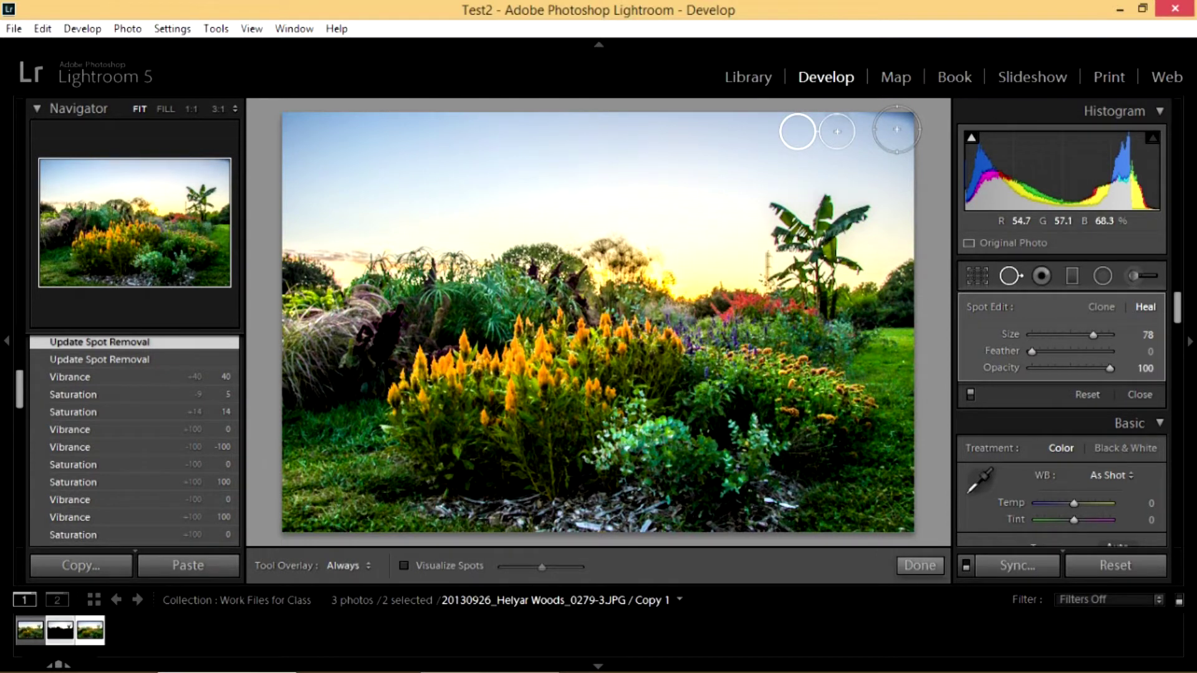
scroll(896, 130, up, 3)
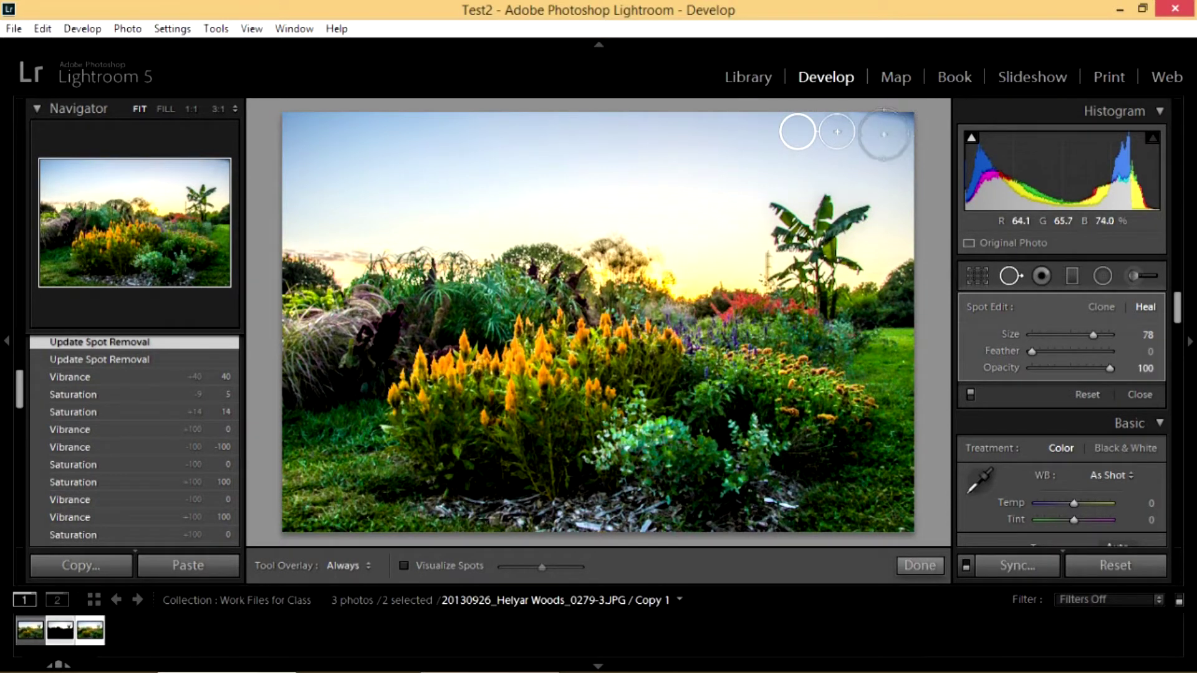
scroll(898, 129, up, 2)
scroll(899, 128, up, 1)
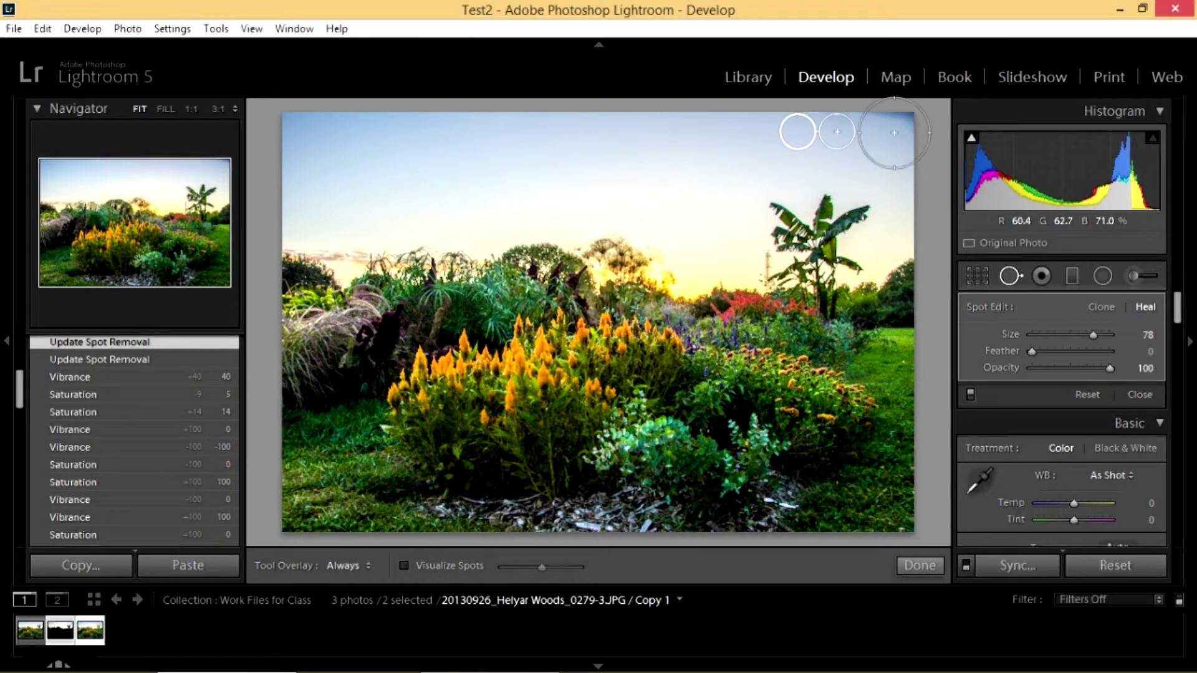
click(893, 132)
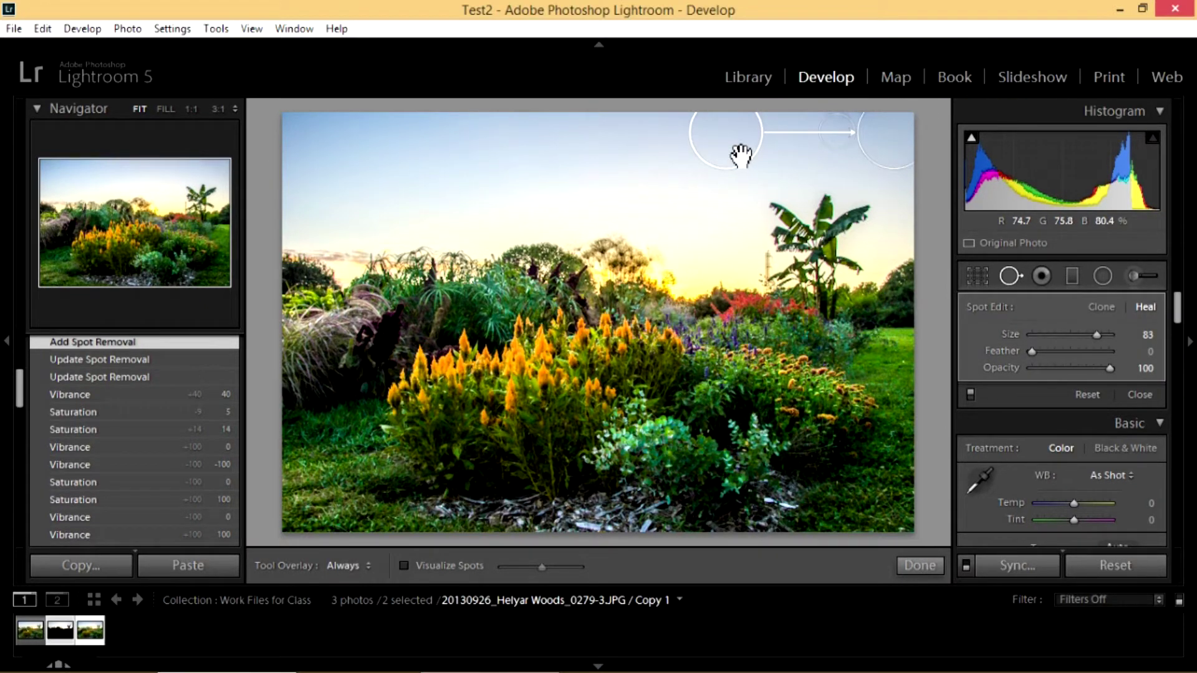
mouse_move(741, 156)
mouse_down()
mouse_move(783, 139)
mouse_move(786, 158)
mouse_move(729, 156)
mouse_move(774, 179)
mouse_move(775, 139)
mouse_move(876, 209)
mouse_move(927, 326)
mouse_move(898, 366)
mouse_move(874, 355)
mouse_move(770, 174)
mouse_up()
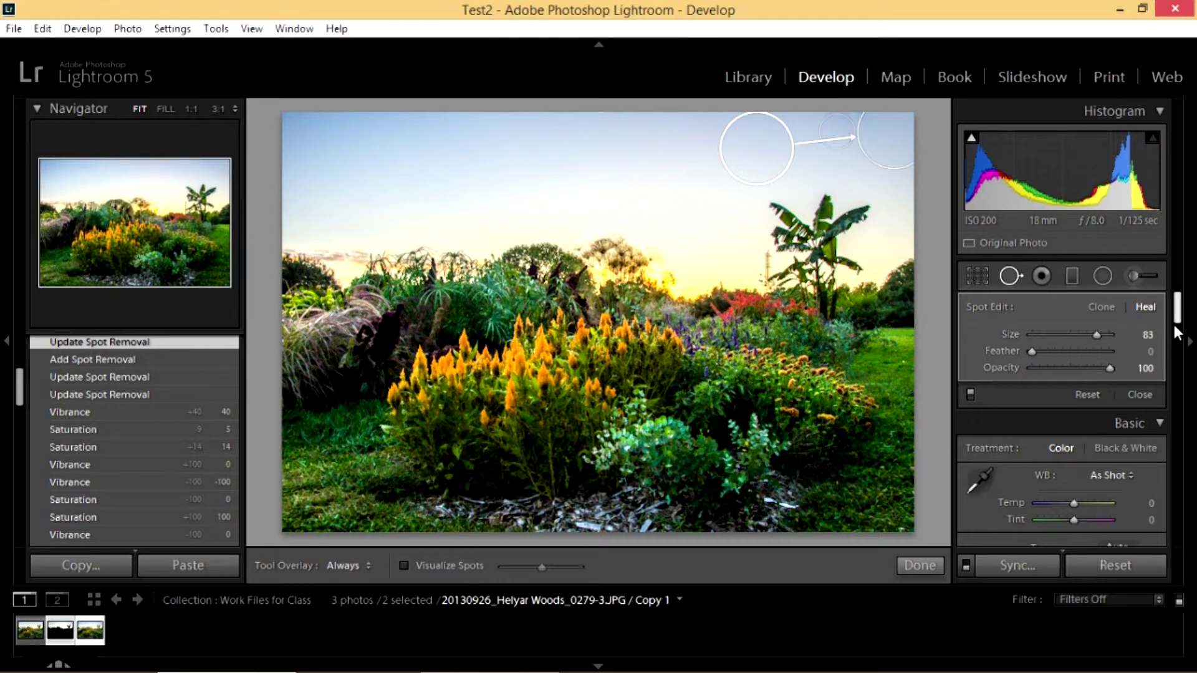
click(1151, 391)
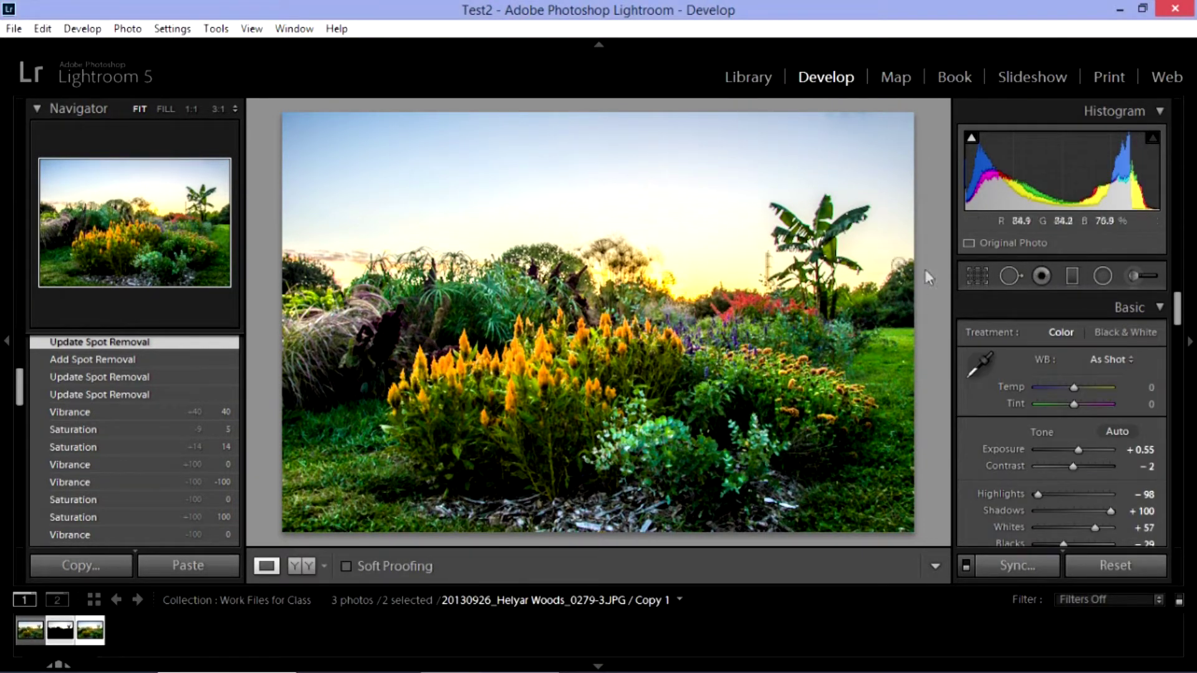
- Reopen Spot Removal, heal one more spot in the sky above the banana plant at size 83, and close the tool
click(971, 137)
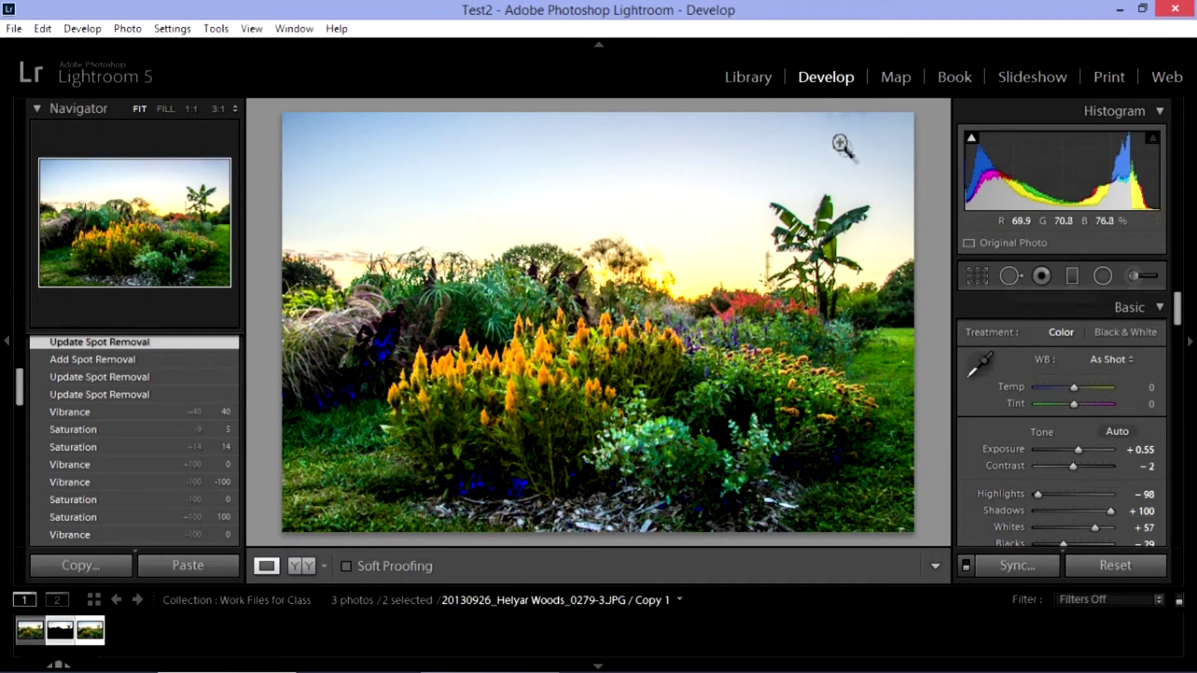
click(1010, 275)
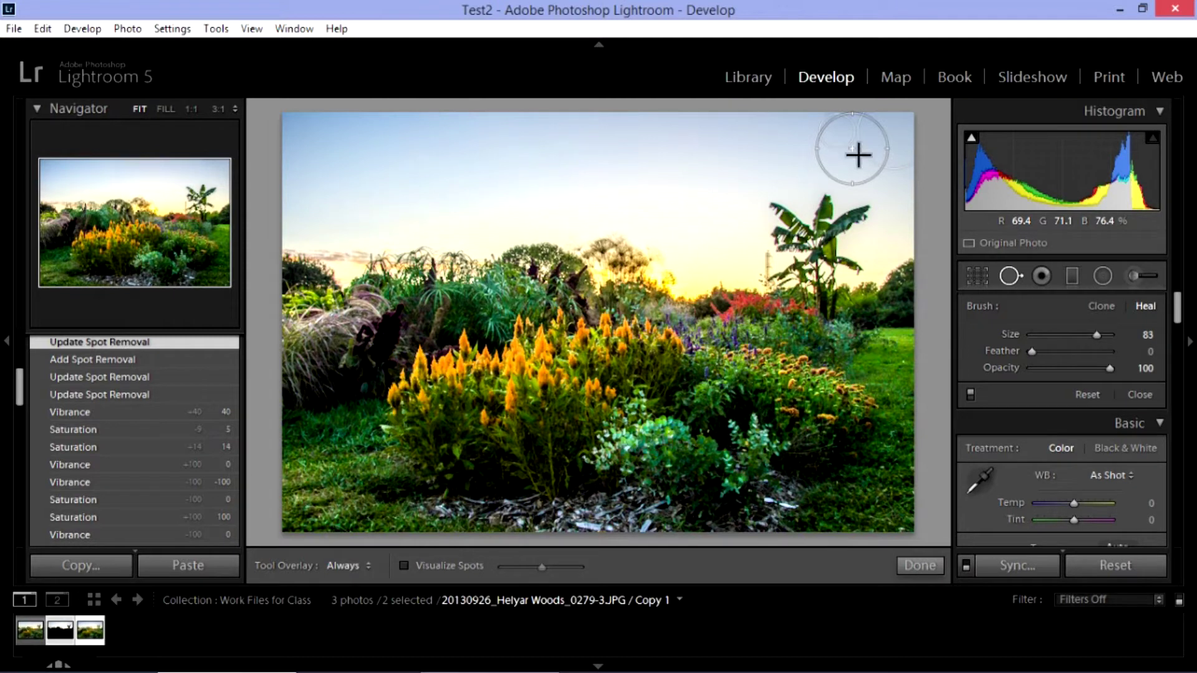
click(851, 147)
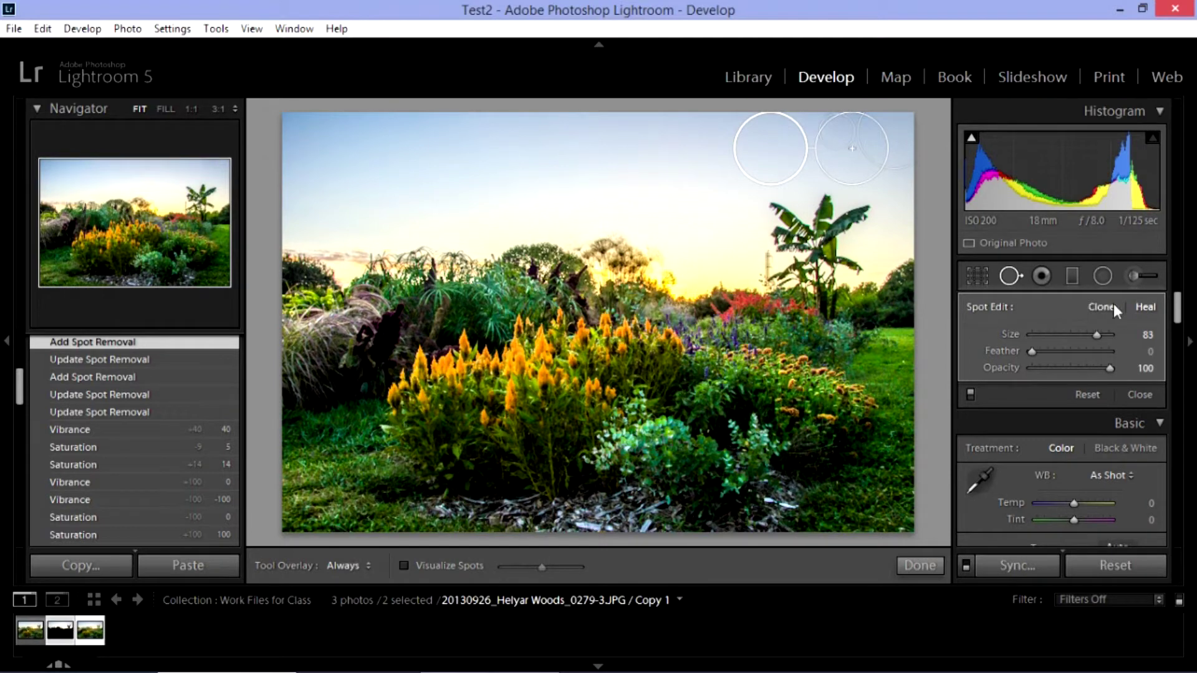
click(1140, 395)
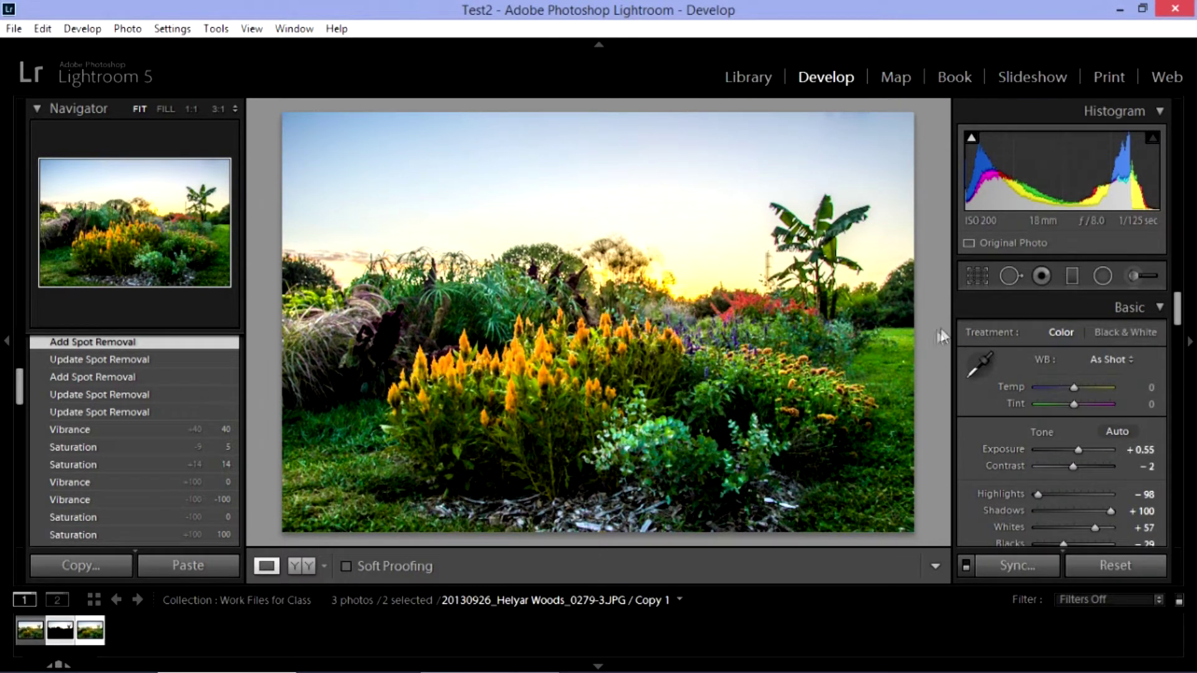
- Activate the Adjustment Brush and set brush A to Feather 92 and Flow 85, keeping Size 14
click(1135, 276)
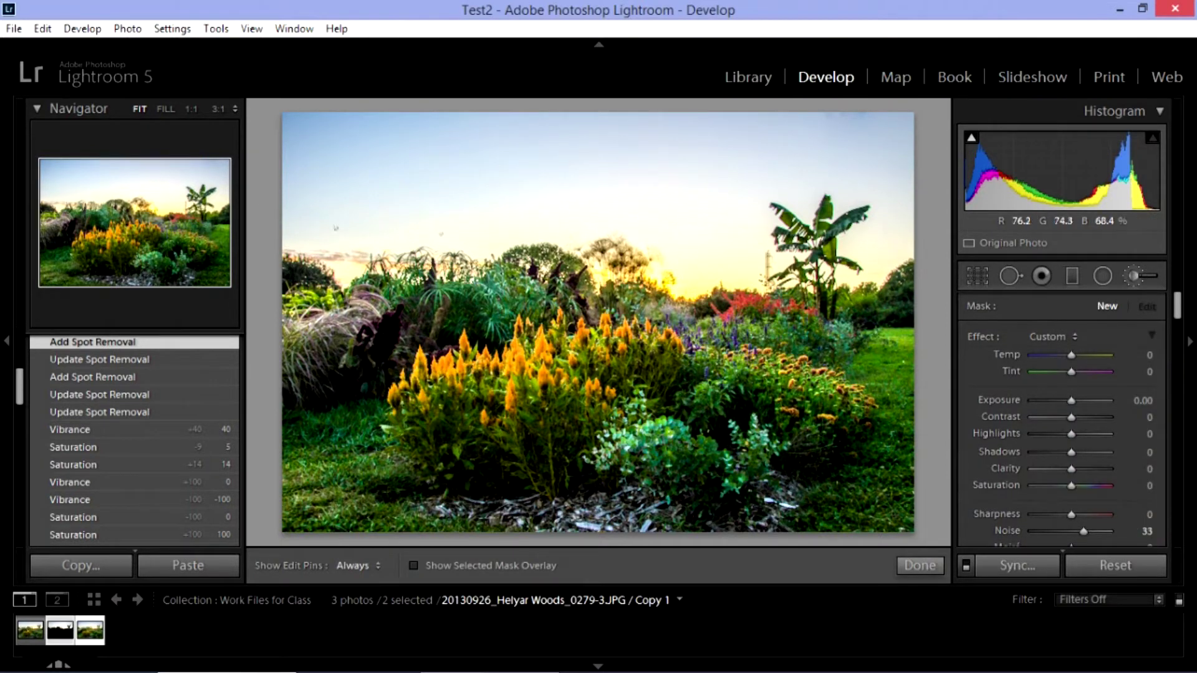
scroll(1191, 324, down, 5)
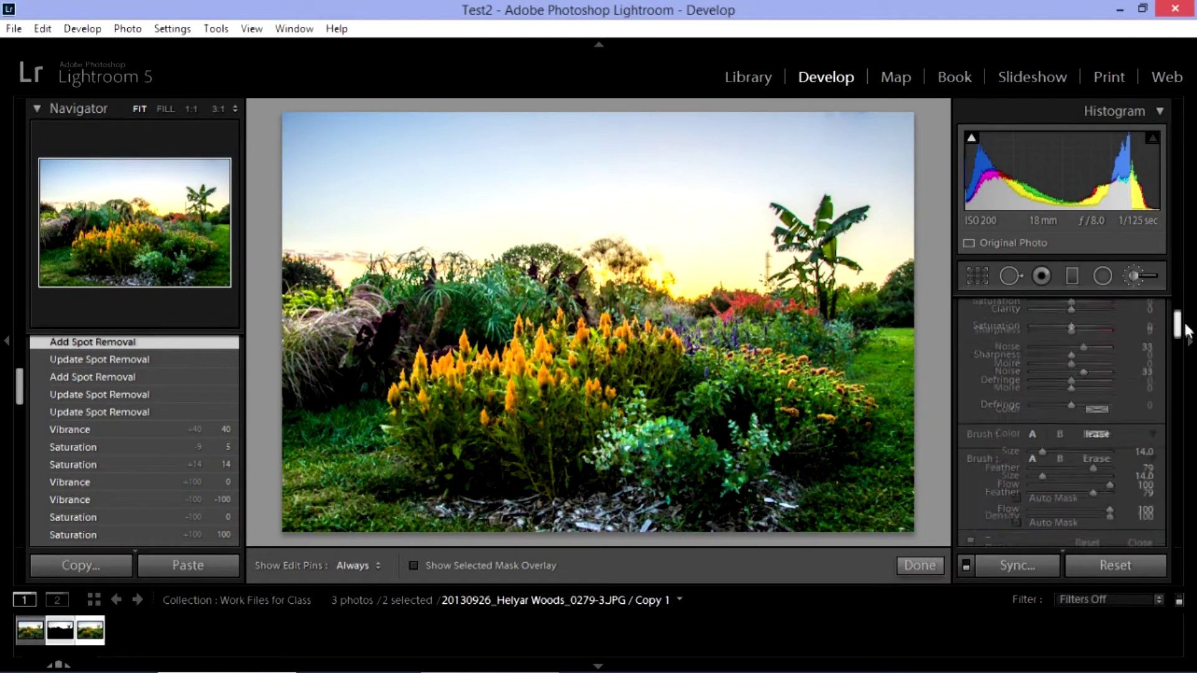
scroll(1188, 324, down, 3)
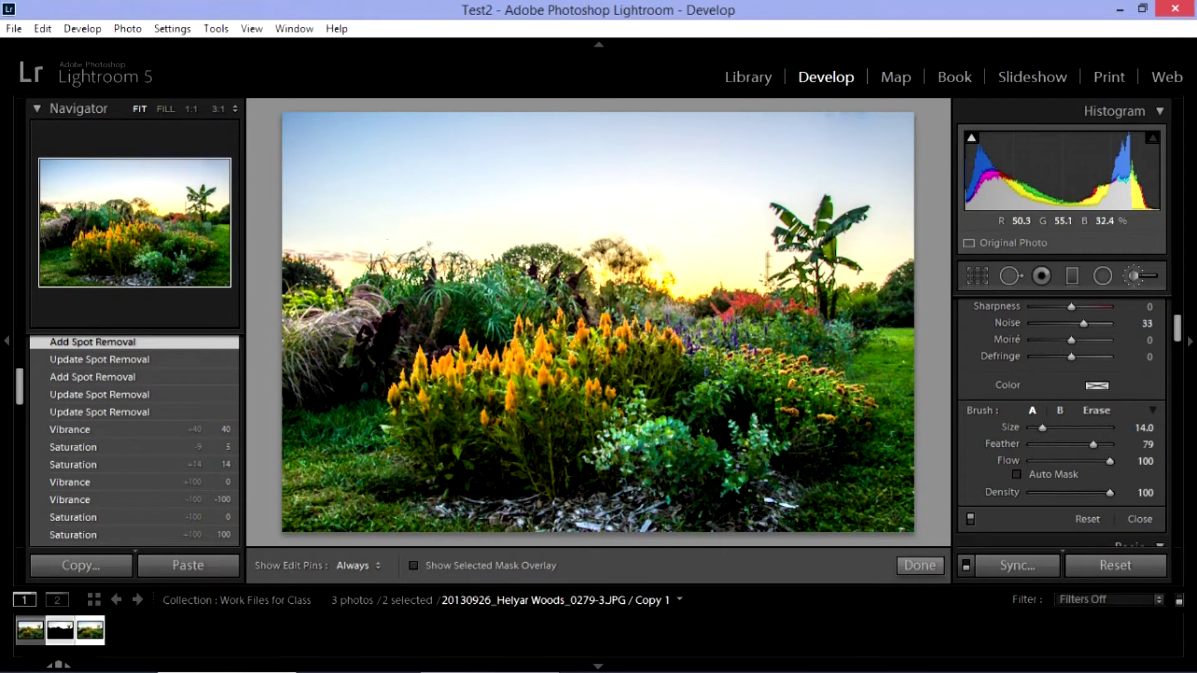
drag(1177, 333, 1179, 320)
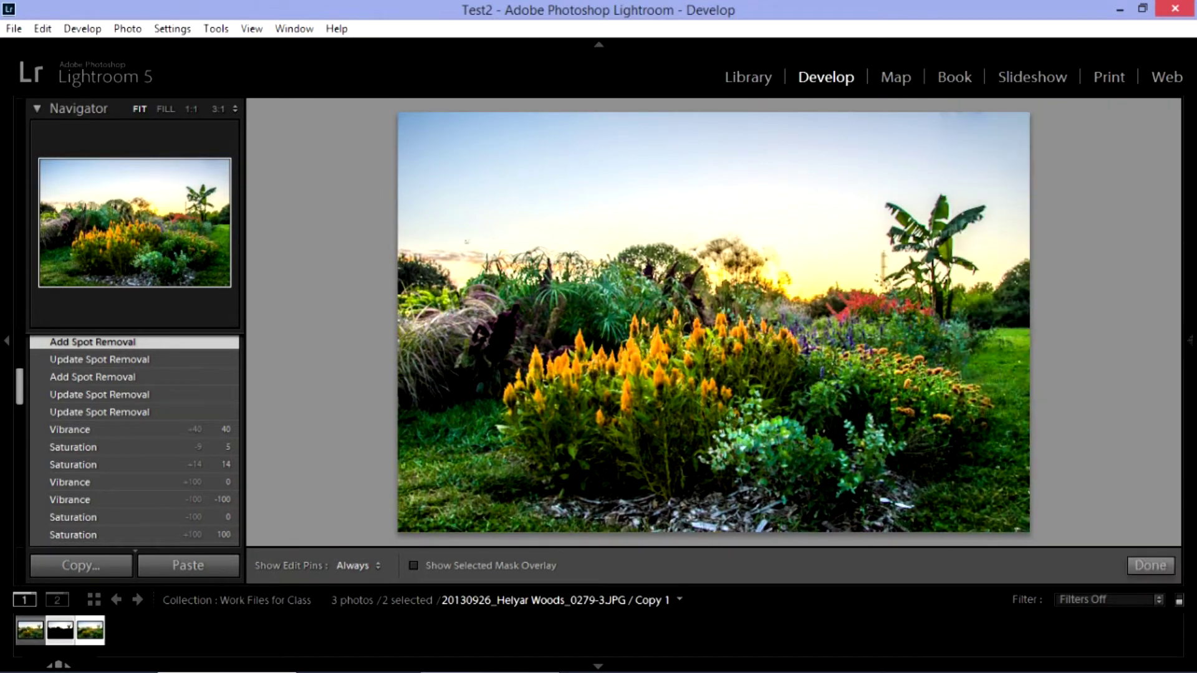
mouse_move(1191, 356)
drag(1178, 315, 1179, 343)
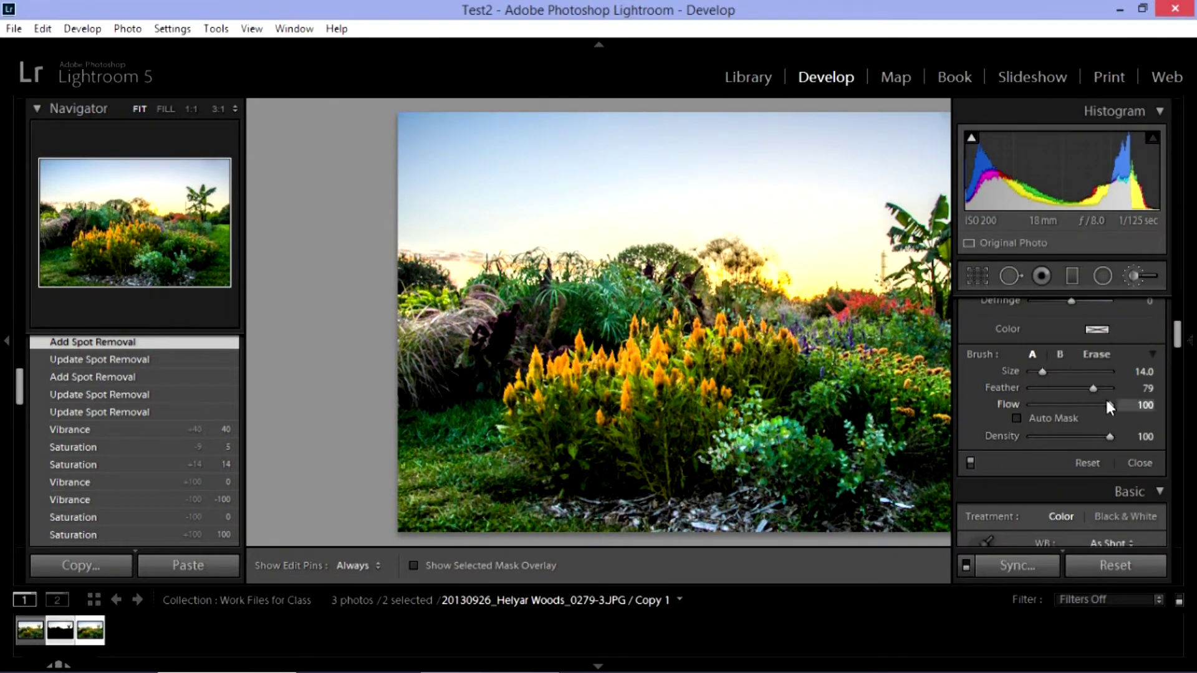
drag(1107, 405, 1101, 406)
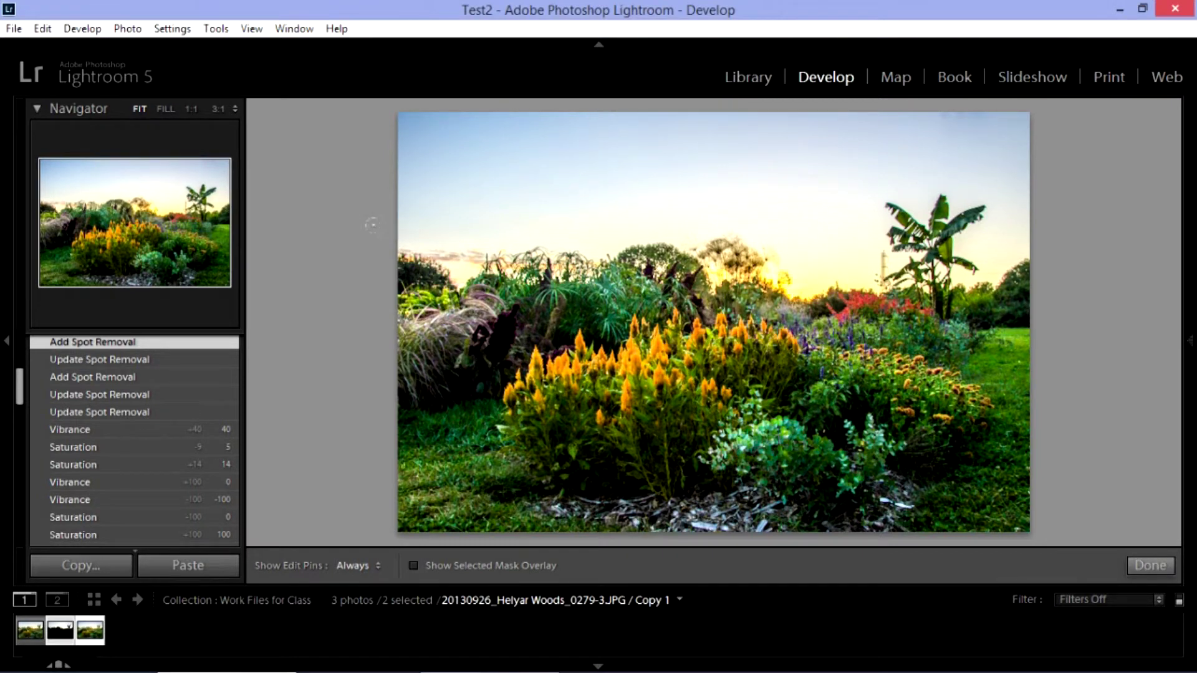
- Paint an adjustment mask along the horizon over the low sky and treeline, checking and filling its coverage with the mask overlay, then hide the overlay
key(h)
drag(378, 219, 411, 256)
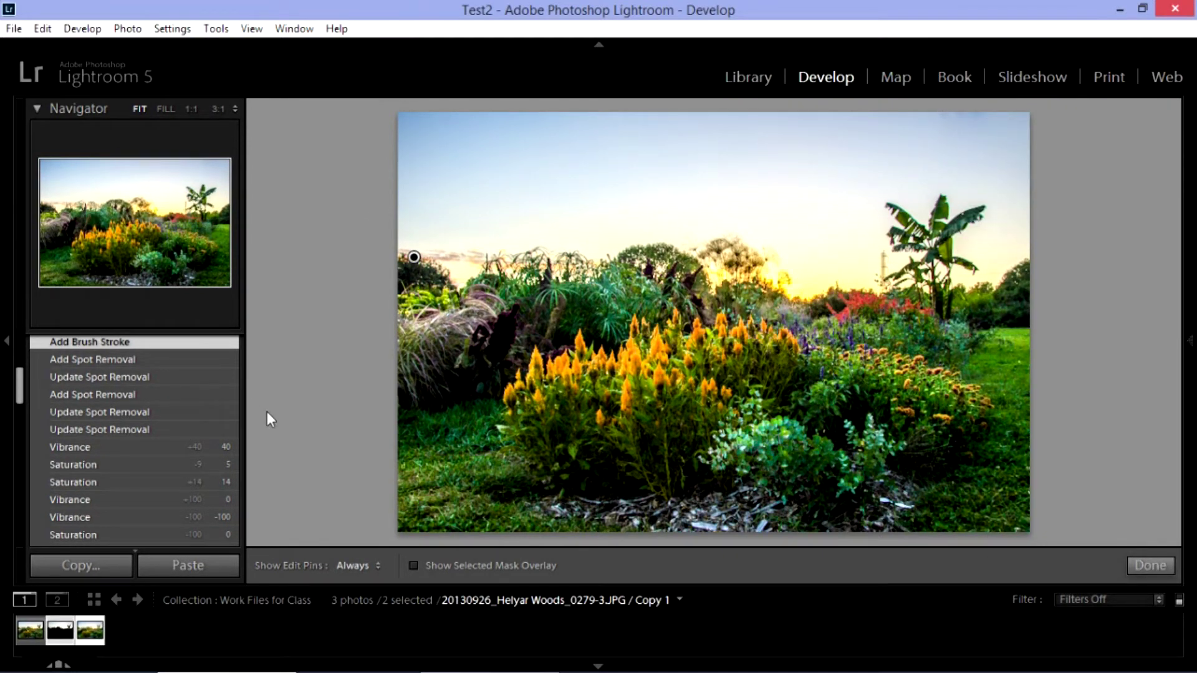
key(o)
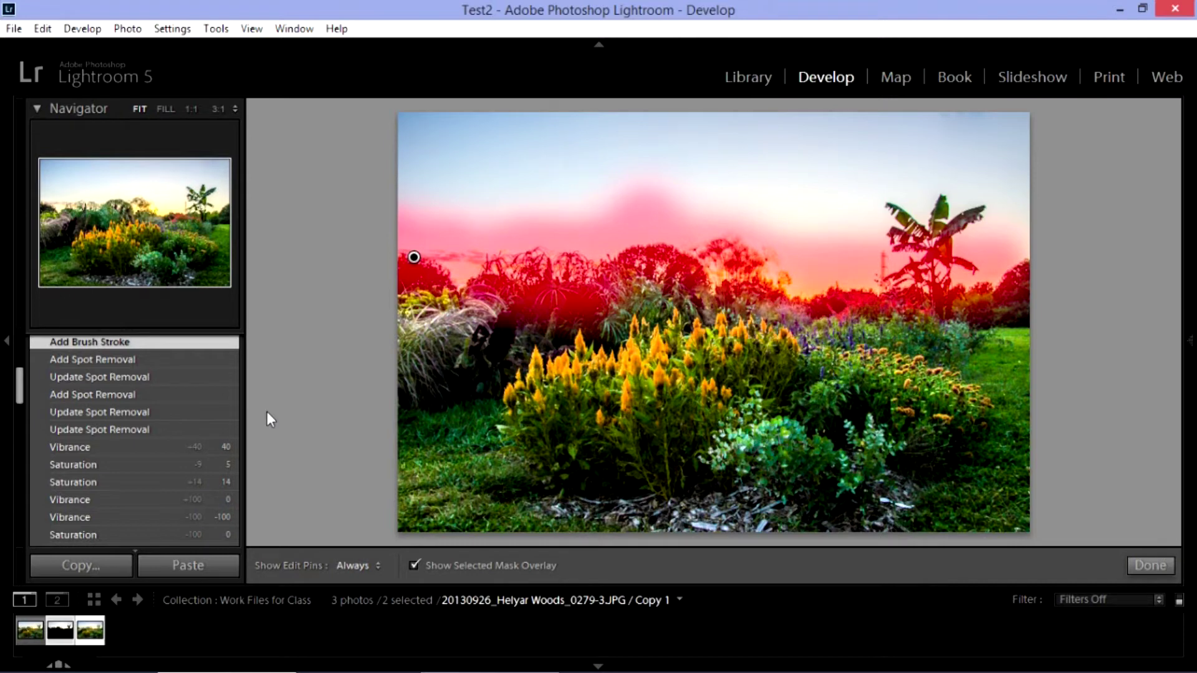
drag(704, 292, 754, 298)
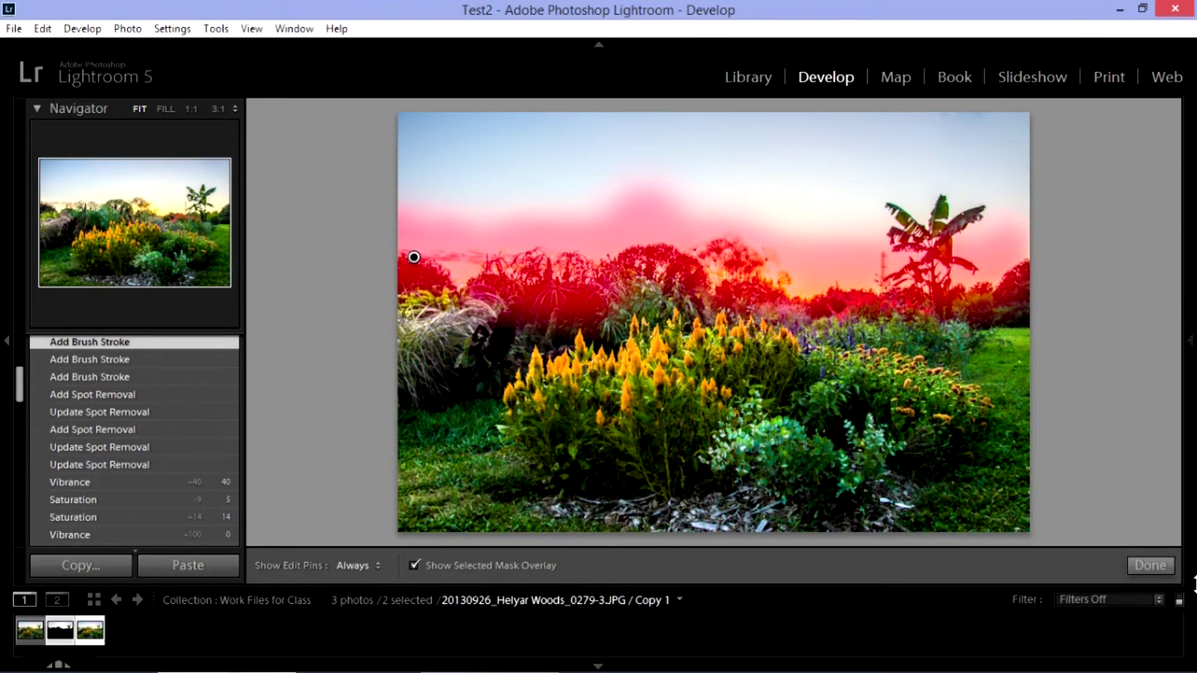
key(o)
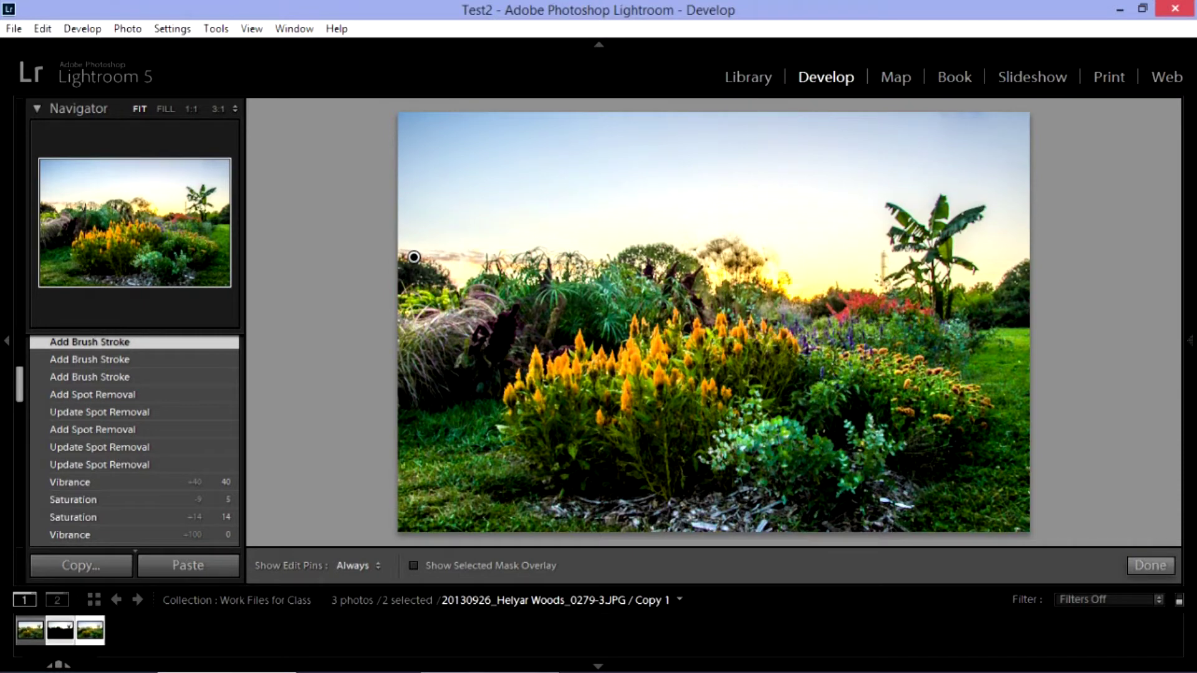
- Warm the brushed horizon area by setting the mask's Temp to 10
click(1189, 343)
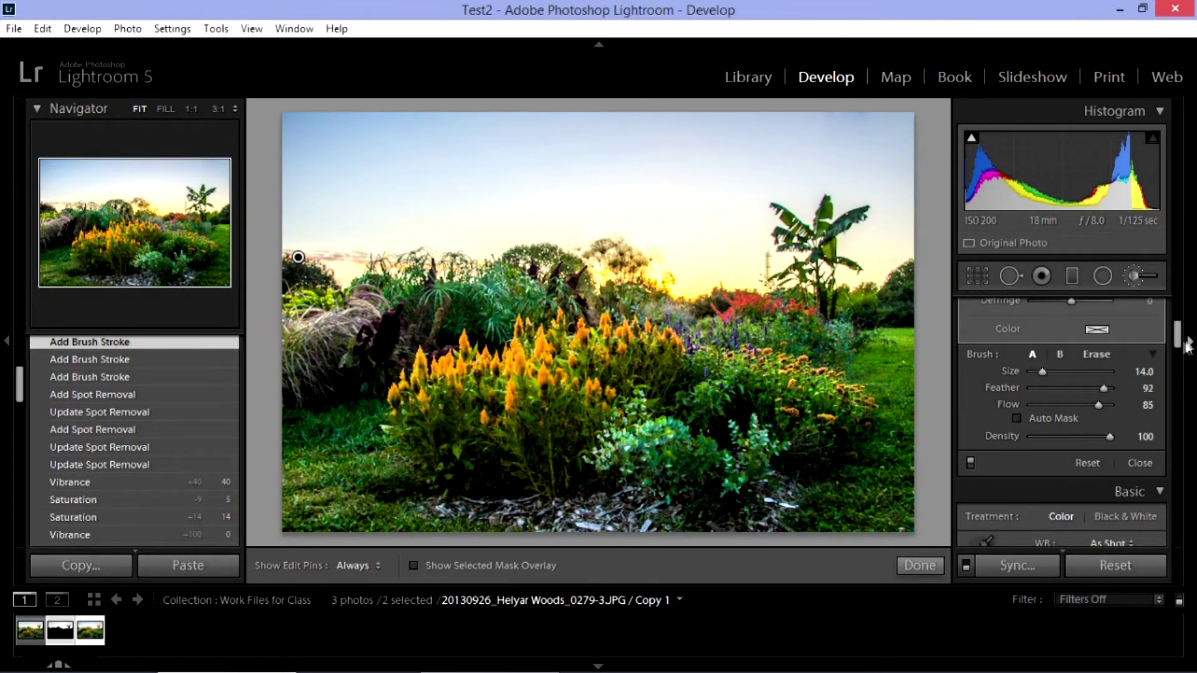
click(1189, 347)
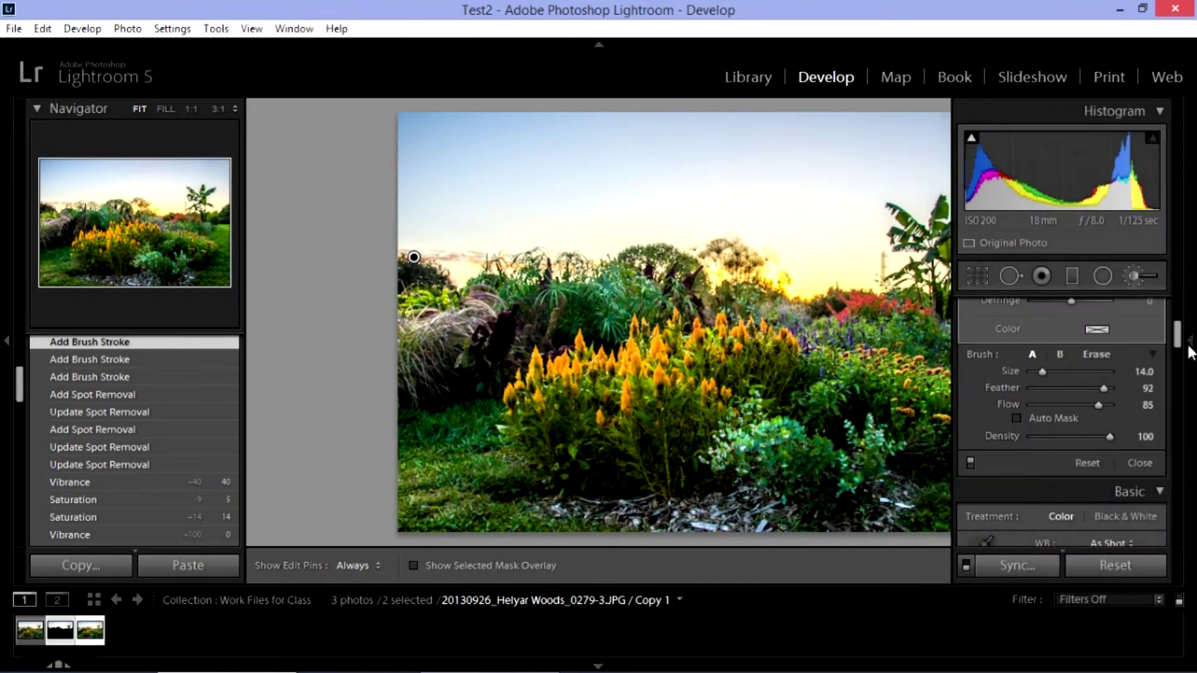
drag(1178, 332, 1179, 321)
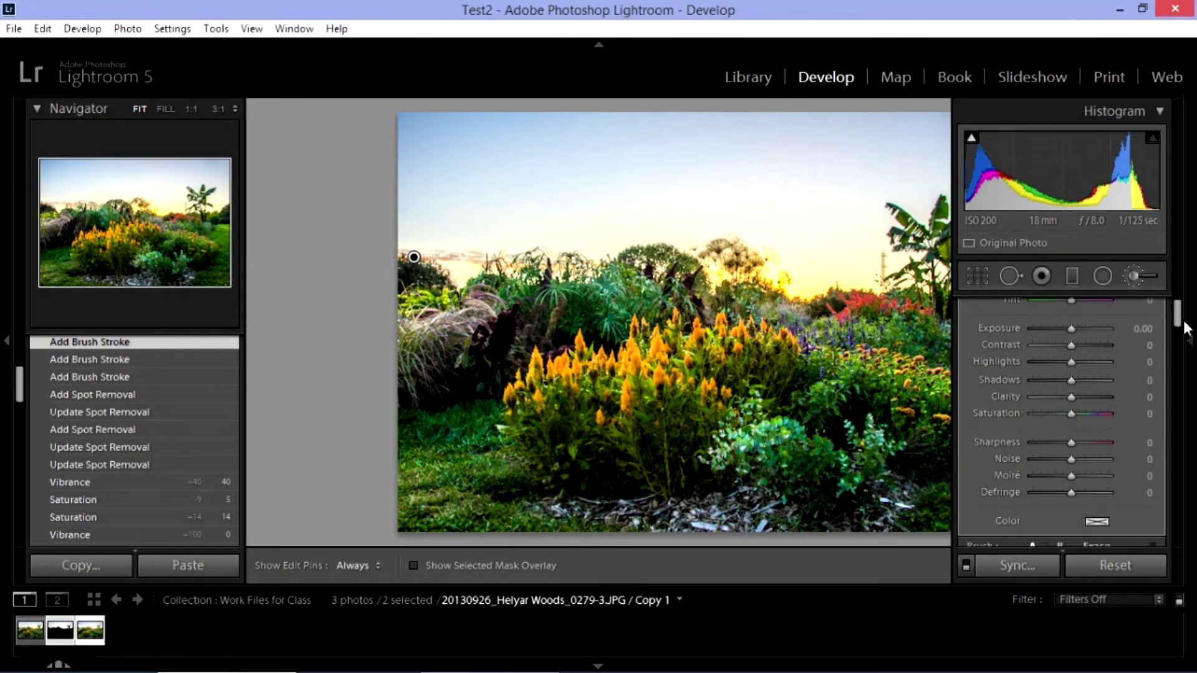
drag(1180, 323, 1181, 322)
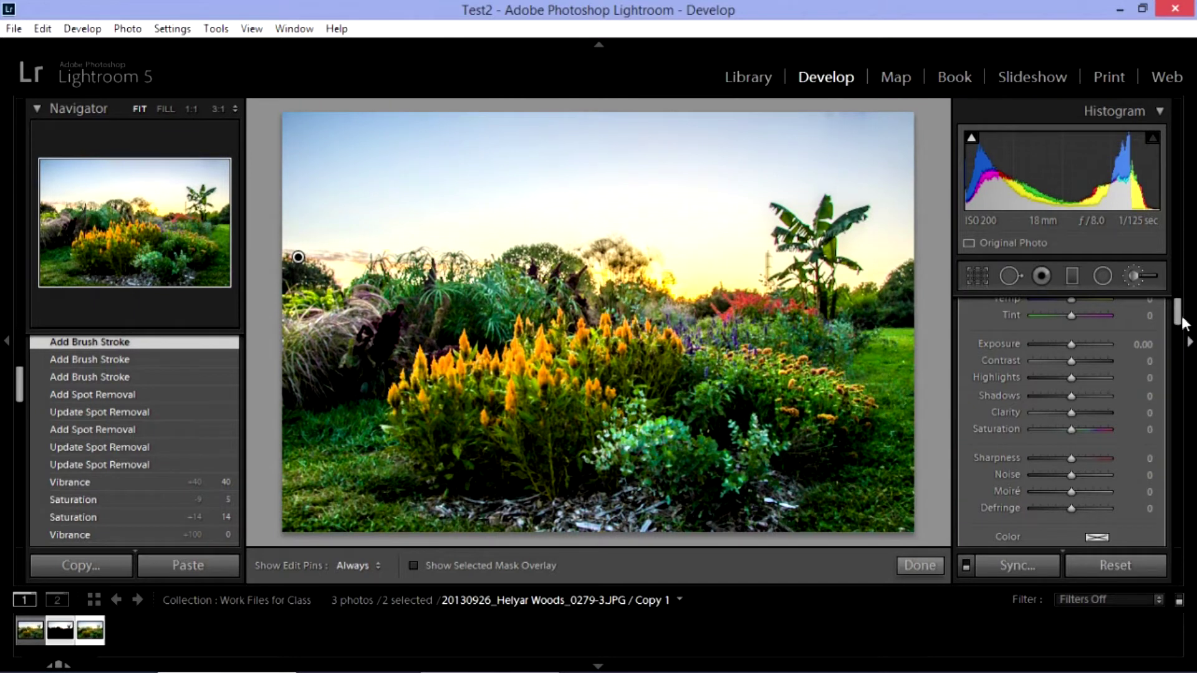
scroll(1178, 321, up, 2)
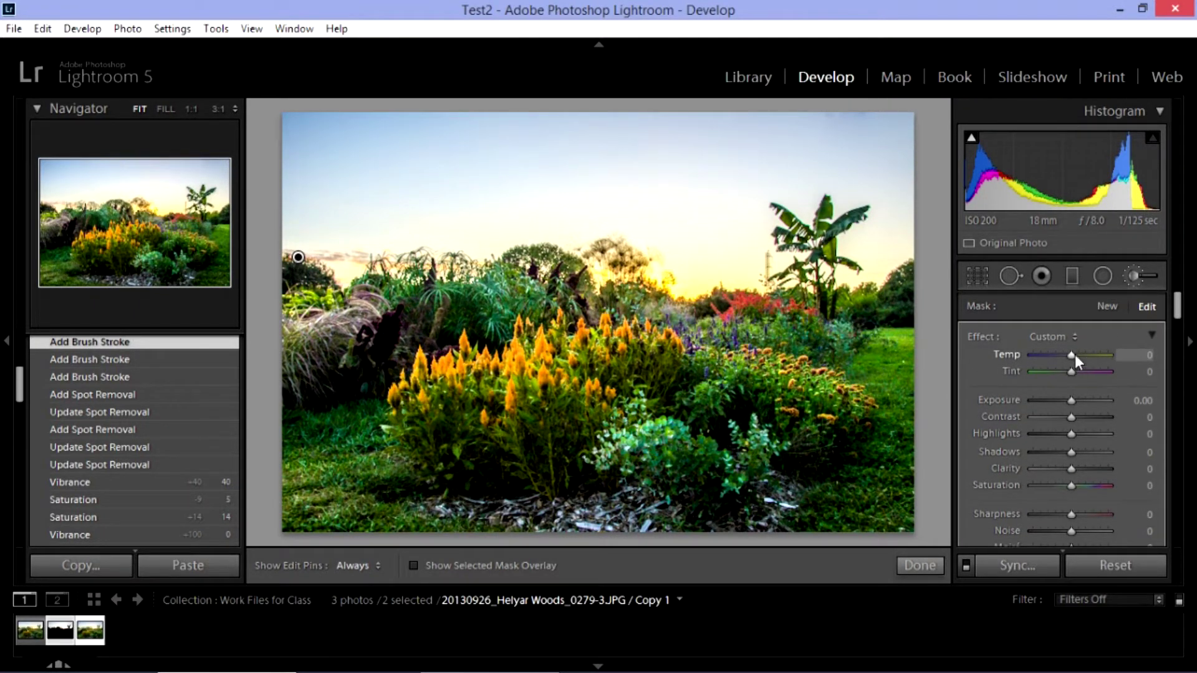
mouse_move(1075, 354)
mouse_down()
mouse_move(1135, 357)
mouse_move(1076, 358)
mouse_up()
drag(1076, 357, 1076, 358)
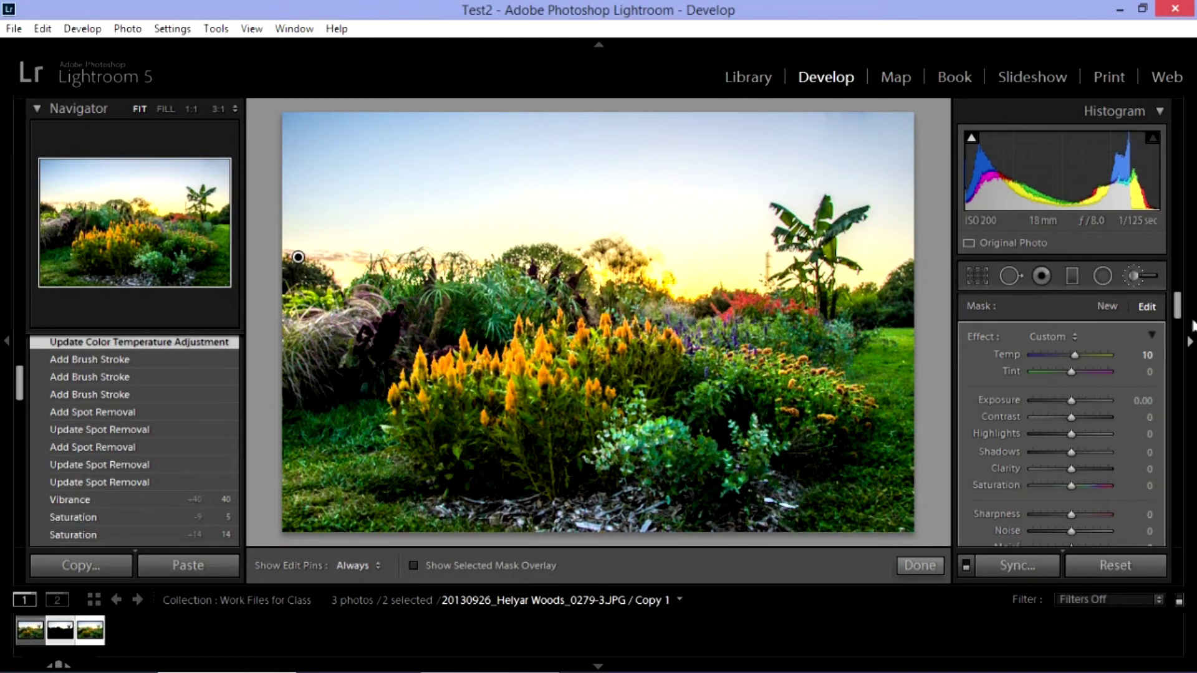
- Try Saturation values of 100 and 26 on the brushed horizon area, and settle on 36
scroll(1181, 319, down, 4)
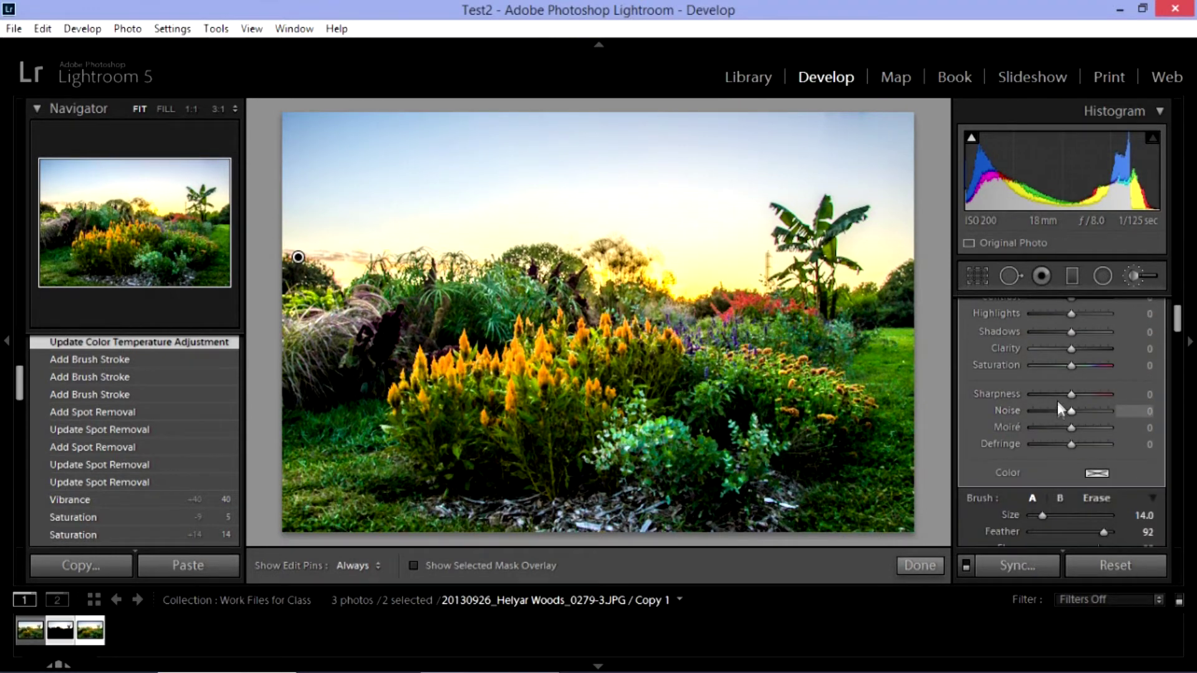
drag(1071, 367, 1082, 366)
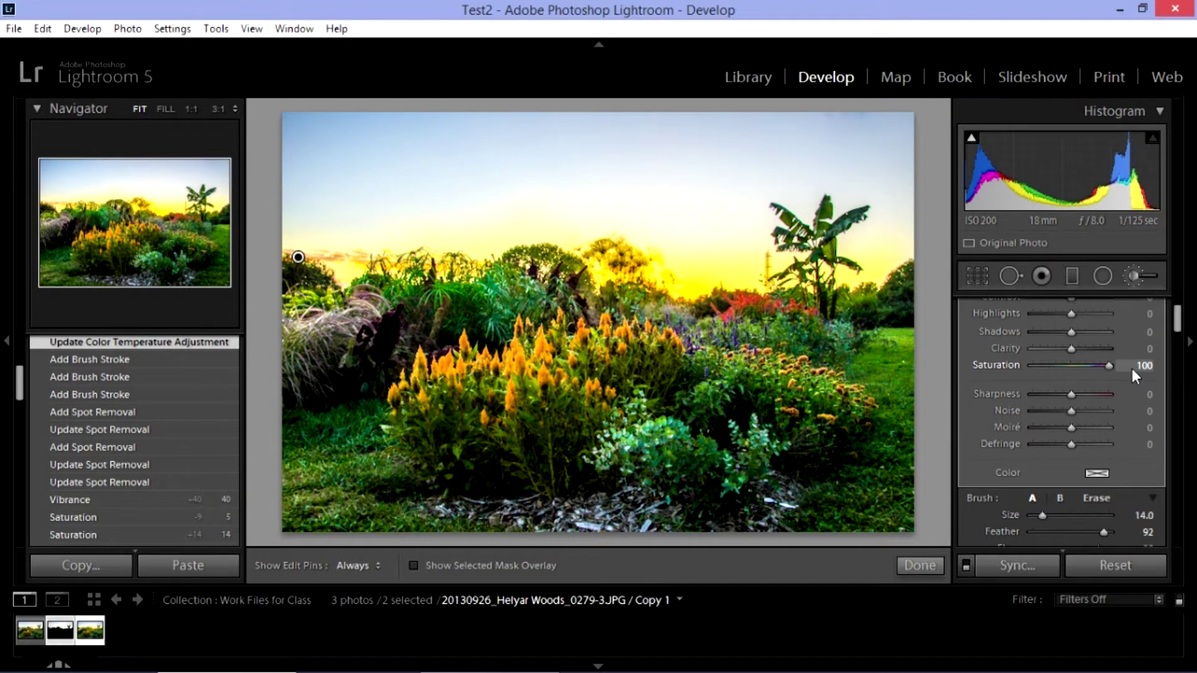
drag(1110, 368, 1085, 369)
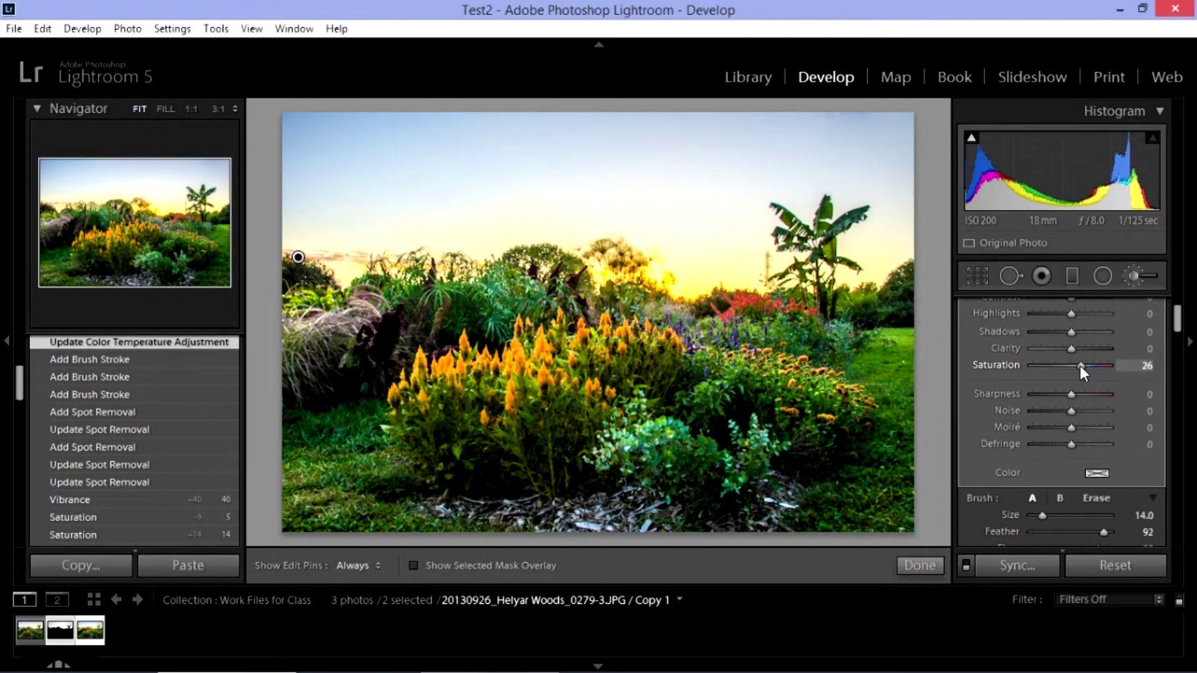
drag(1079, 365, 1083, 363)
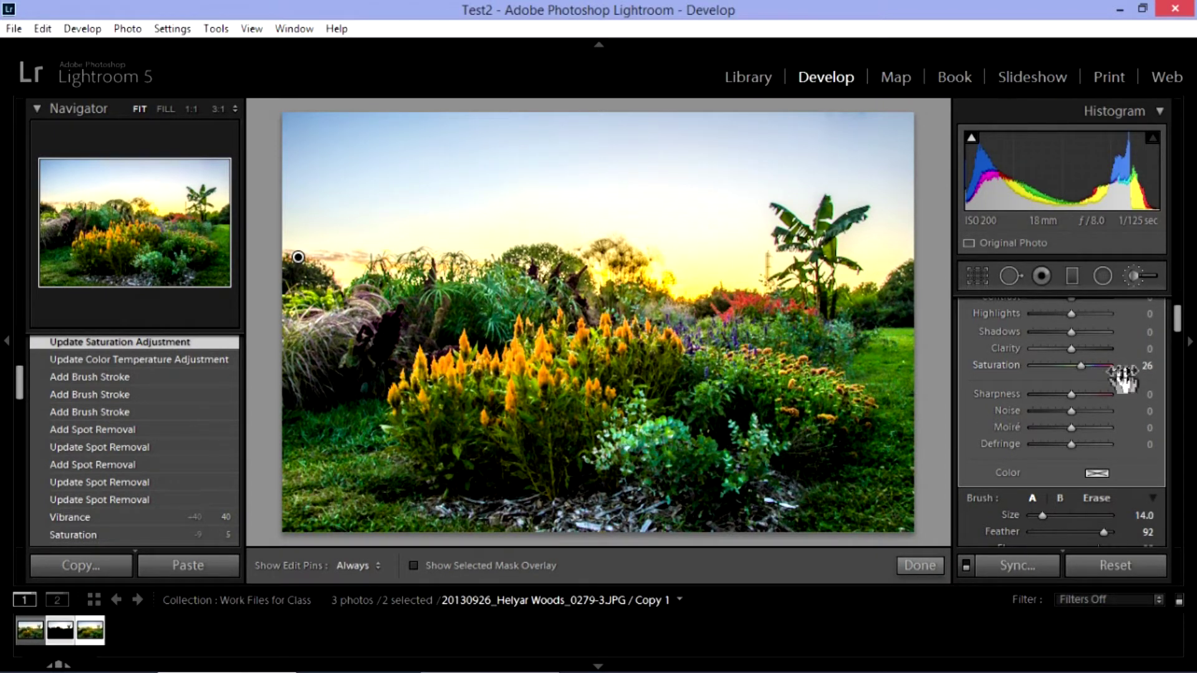
drag(1083, 364, 1135, 364)
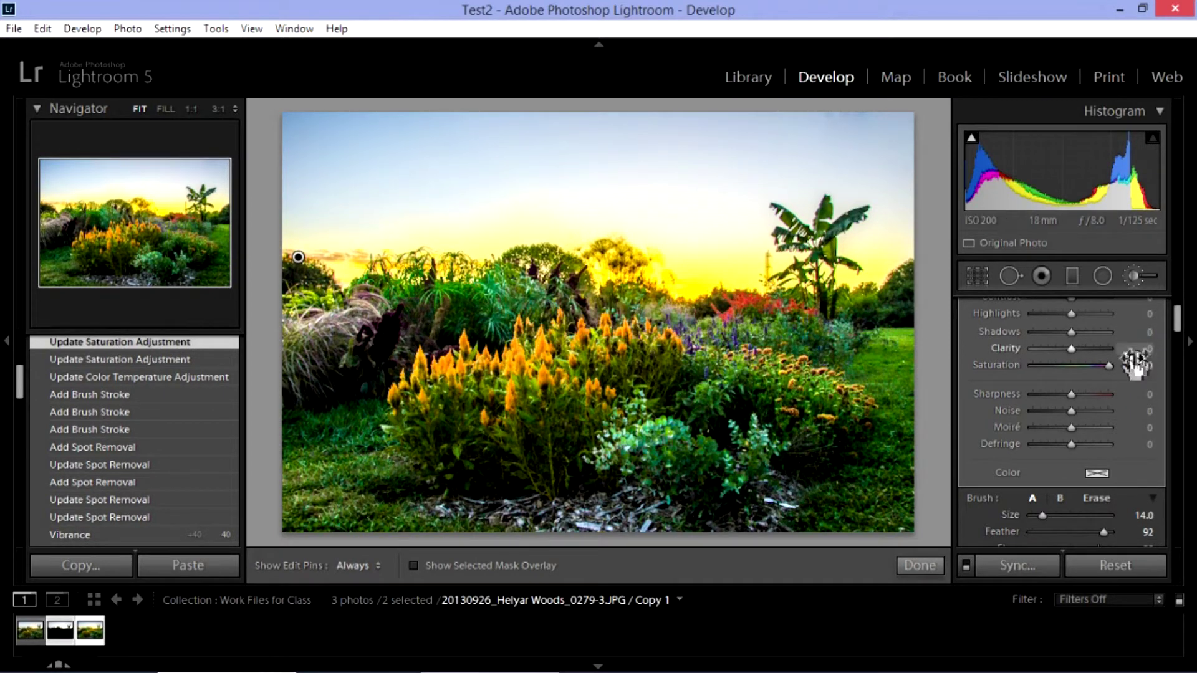
drag(1111, 366, 1088, 368)
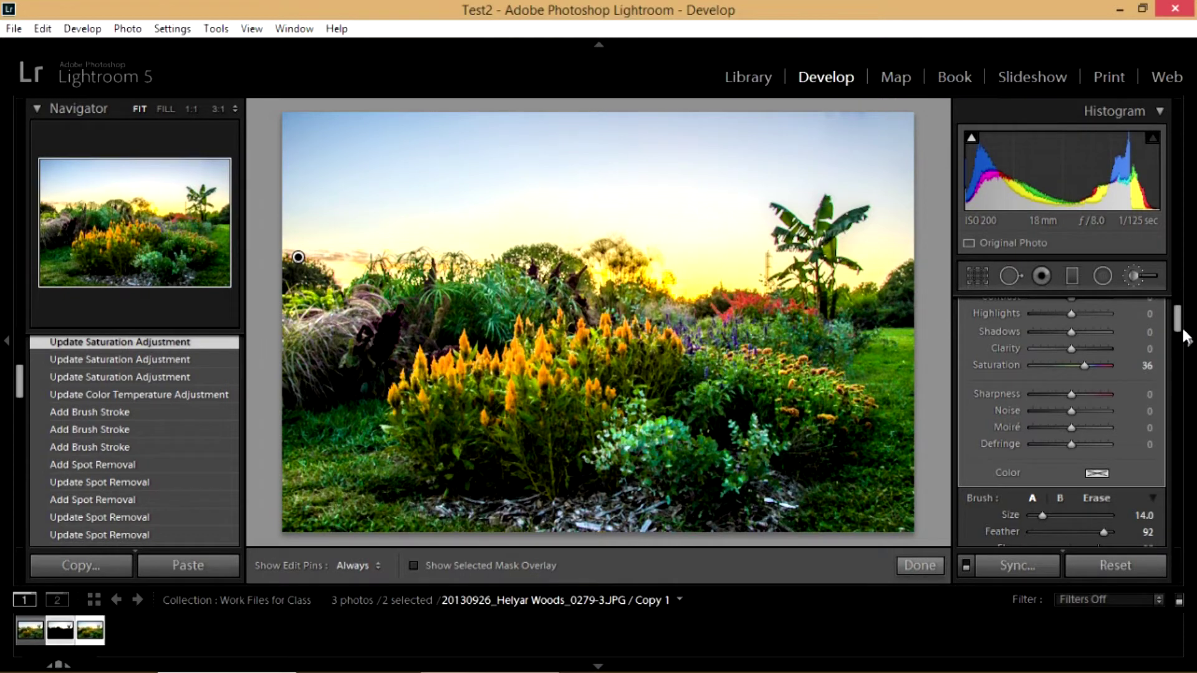
- Finish the horizon adjustment and close the Adjustment Brush
mouse_move(1177, 319)
mouse_down()
mouse_move(1165, 296)
mouse_move(1176, 334)
mouse_up()
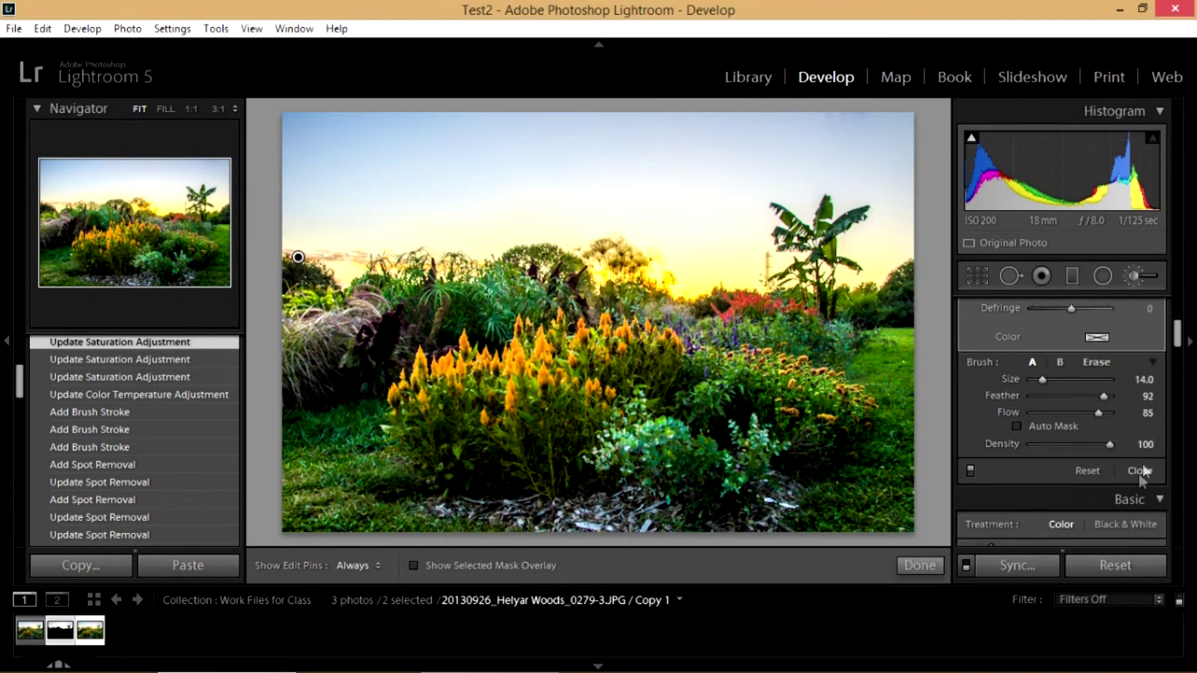
click(1140, 472)
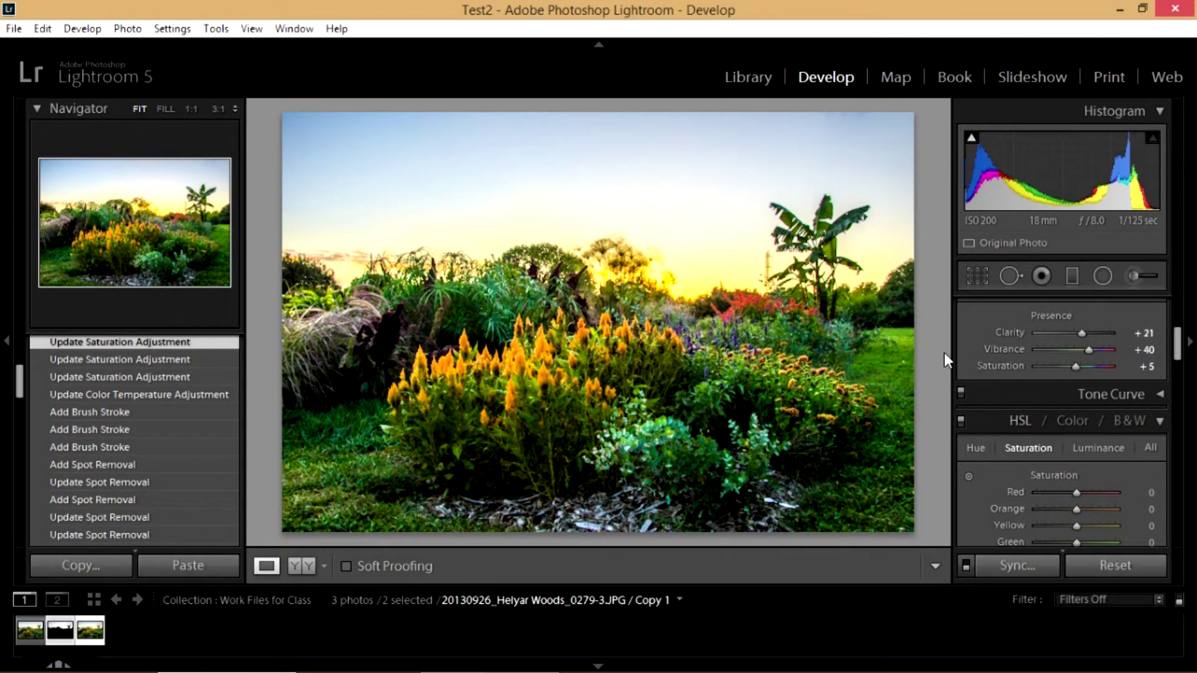
mouse_move(1178, 355)
mouse_down()
mouse_move(1178, 321)
mouse_move(1178, 358)
mouse_up()
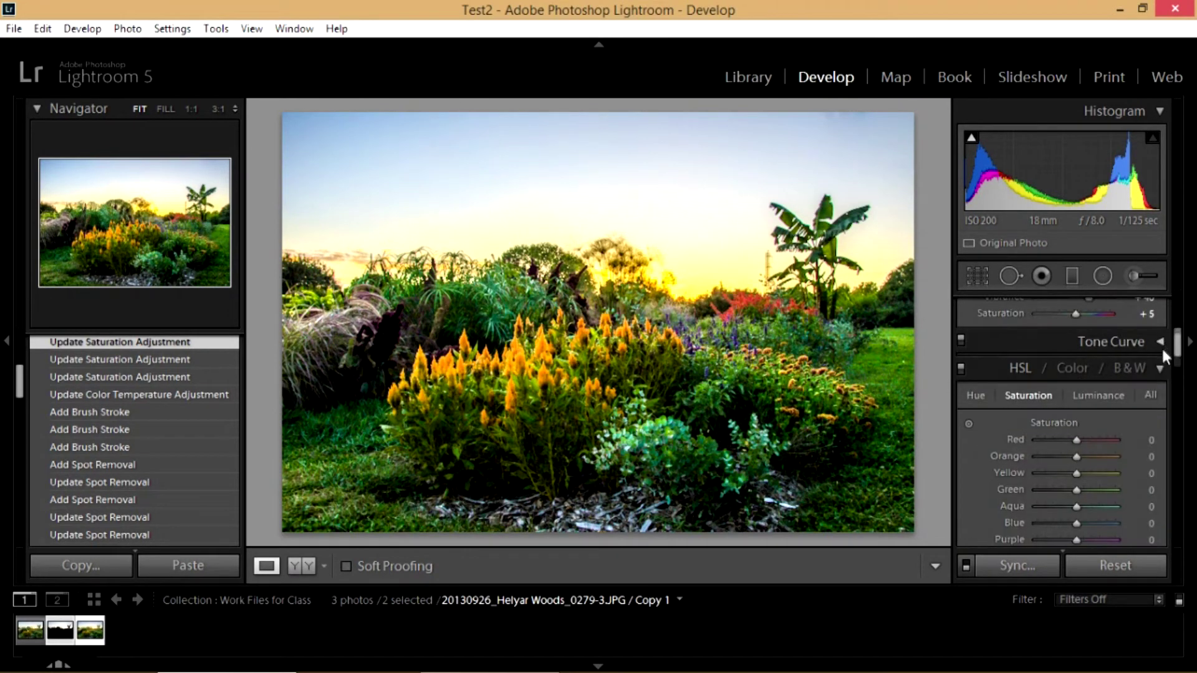
- Examine the Tone Curve section, collapse it, and look through the HSL Hue, Saturation and Luminance controls
click(1162, 344)
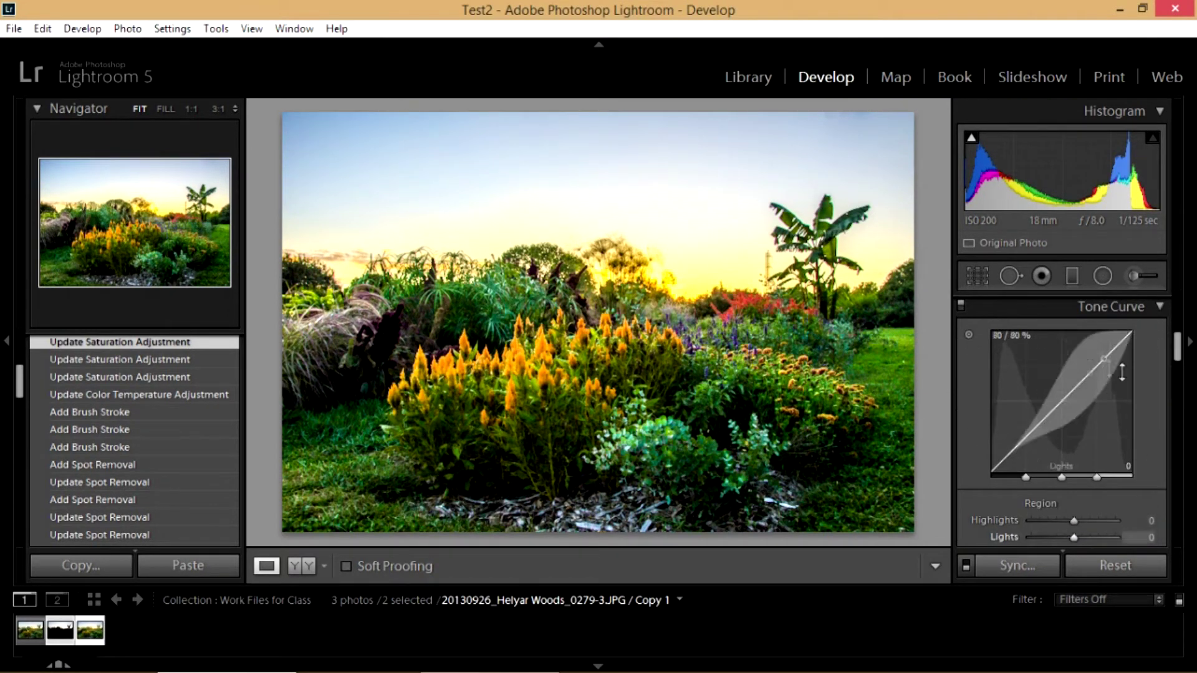
mouse_move(1178, 342)
mouse_down()
mouse_move(1184, 373)
mouse_move(1186, 305)
mouse_move(1182, 324)
mouse_up()
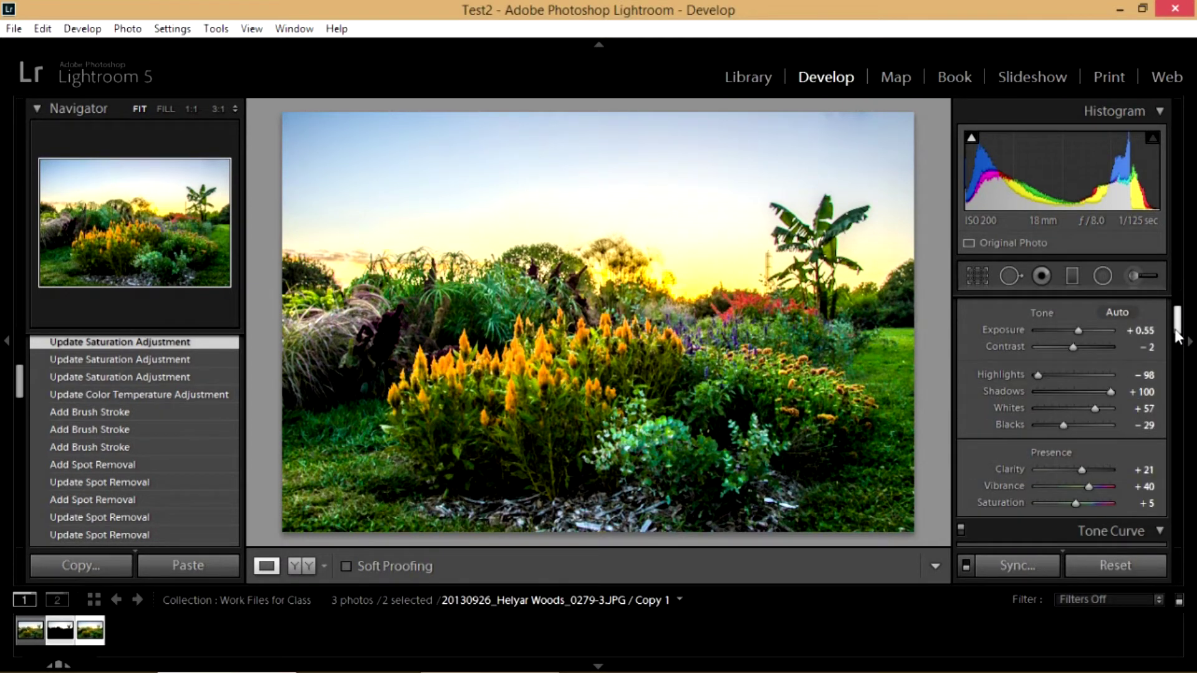
scroll(1163, 327, down, 5)
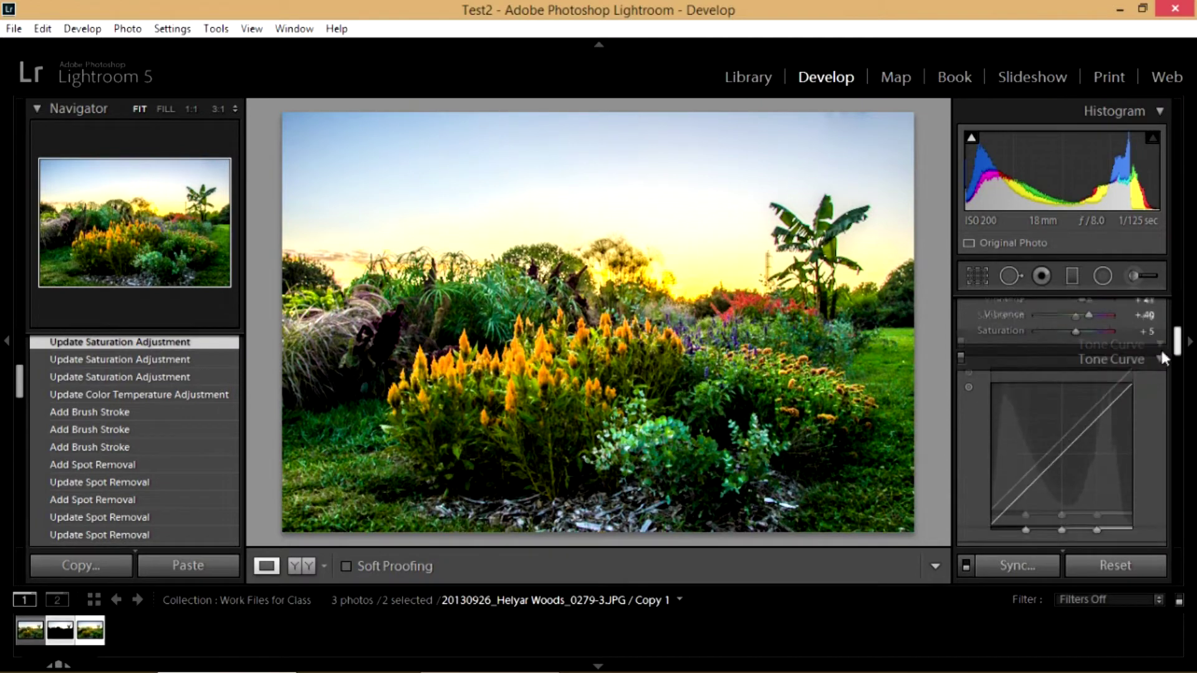
click(962, 345)
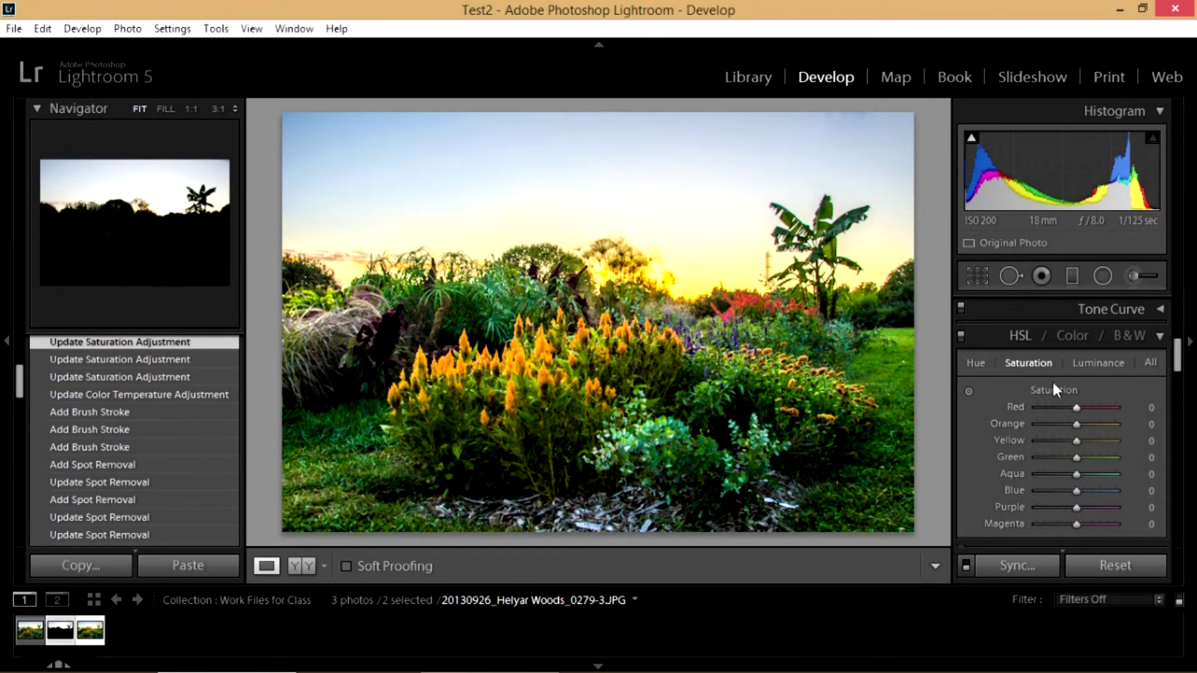
click(983, 362)
click(1030, 362)
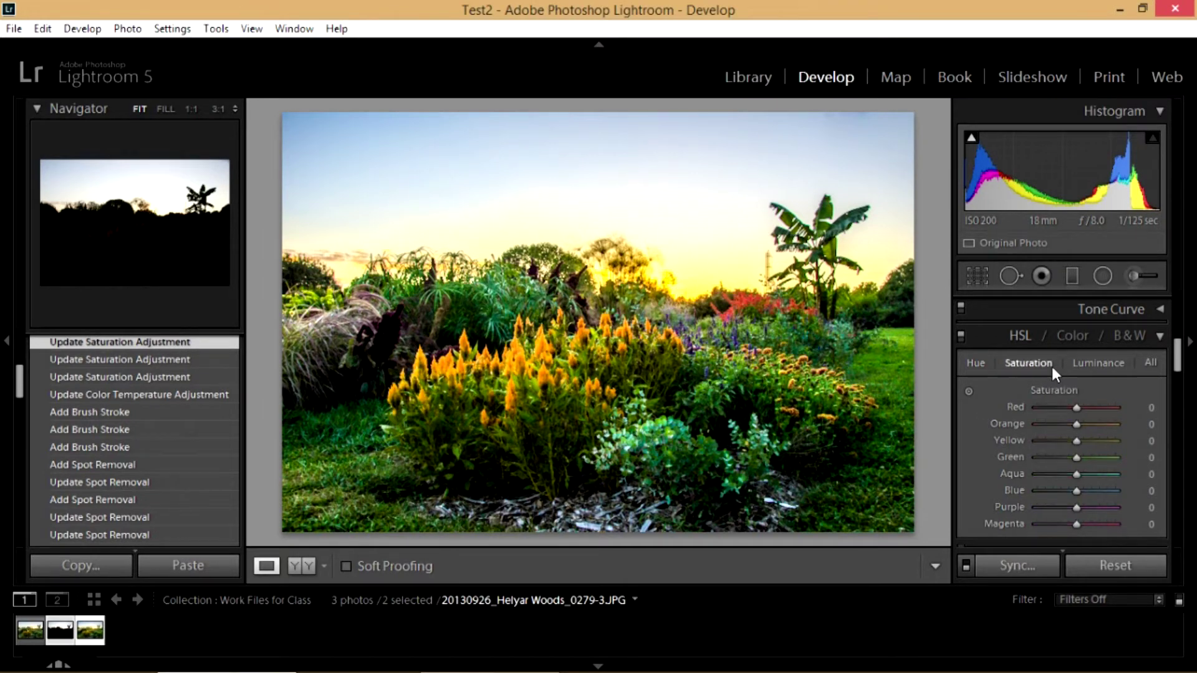
click(1098, 362)
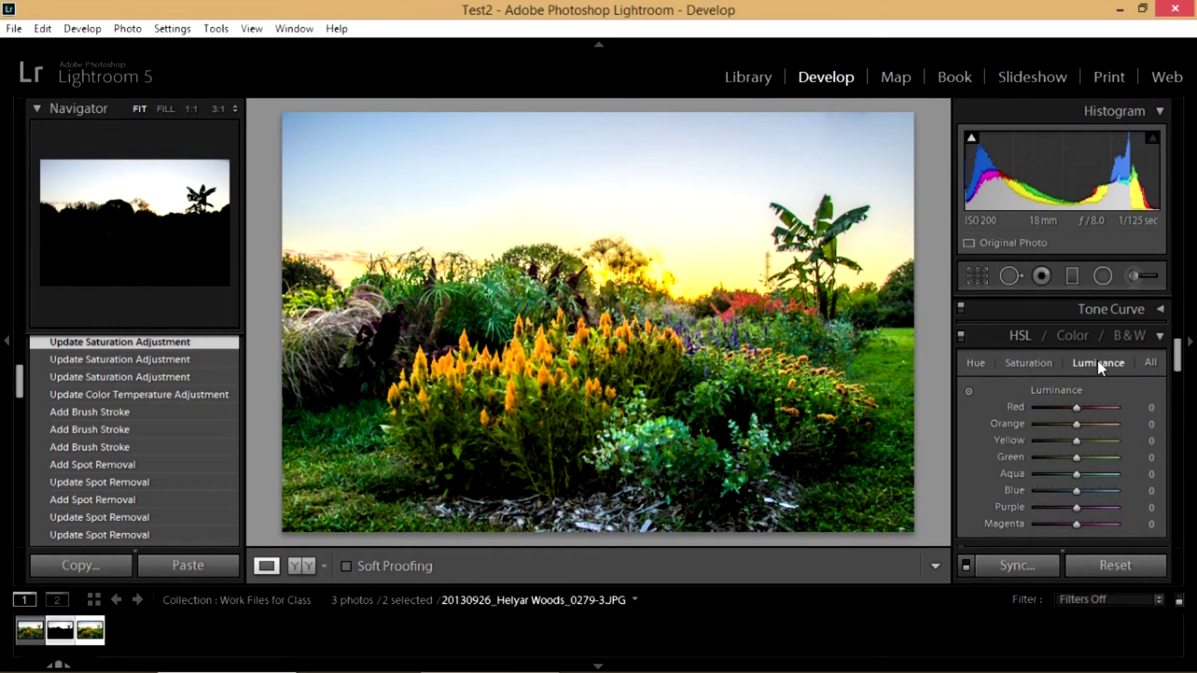
- Try Orange Hue shifts of -100, +100 and +29 on the flowers, and reset the Orange hue to 0
click(975, 360)
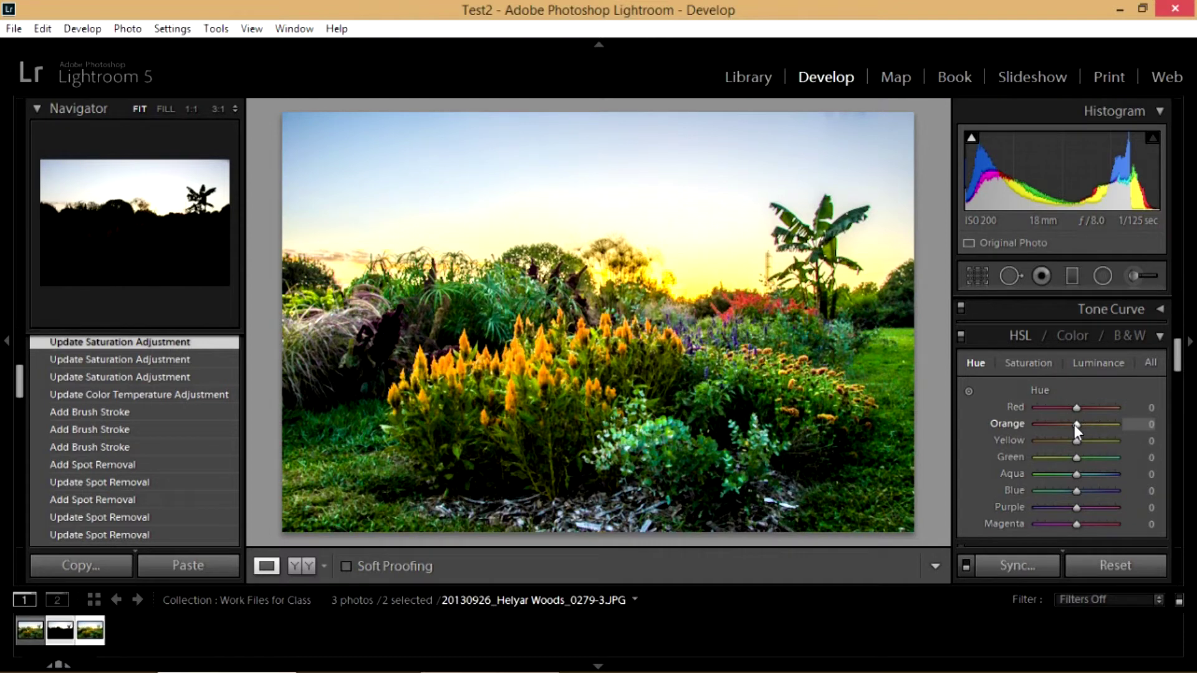
drag(1077, 425, 1026, 425)
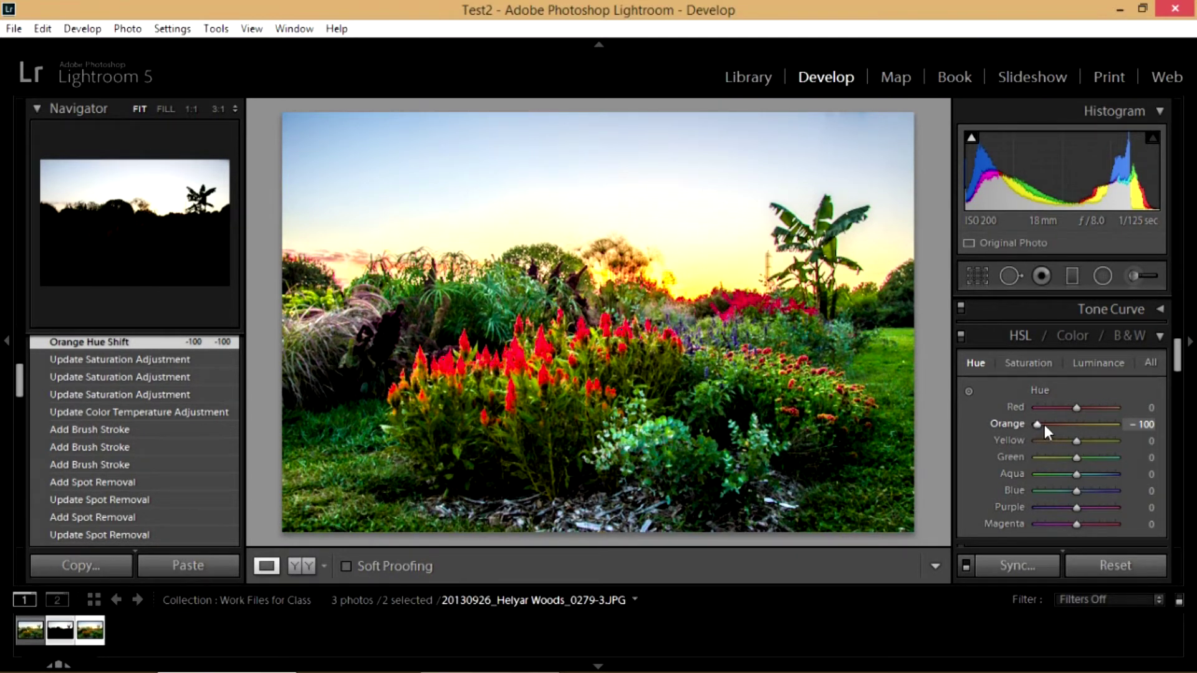
drag(1034, 425, 1144, 425)
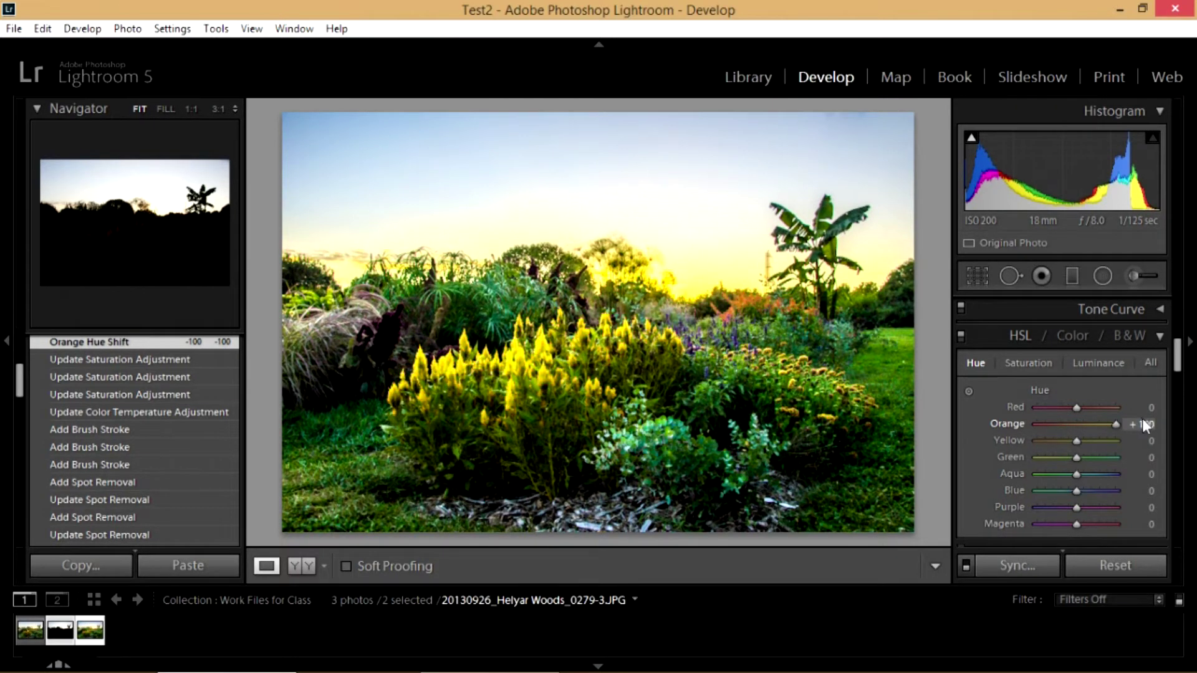
drag(1116, 424, 1091, 425)
double_click(1087, 425)
- Try Red Saturation at +100 and -100, settle on +96, and test Orange Saturation at +100 before resetting it to 0
click(1028, 363)
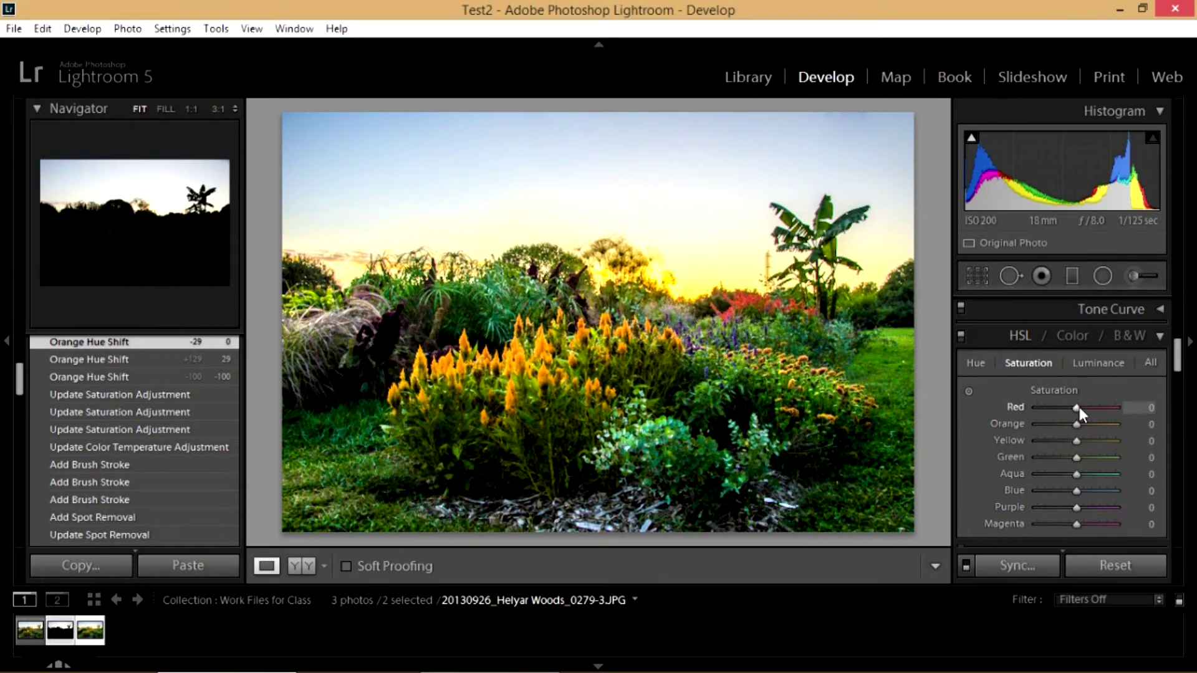
drag(1080, 404, 1143, 399)
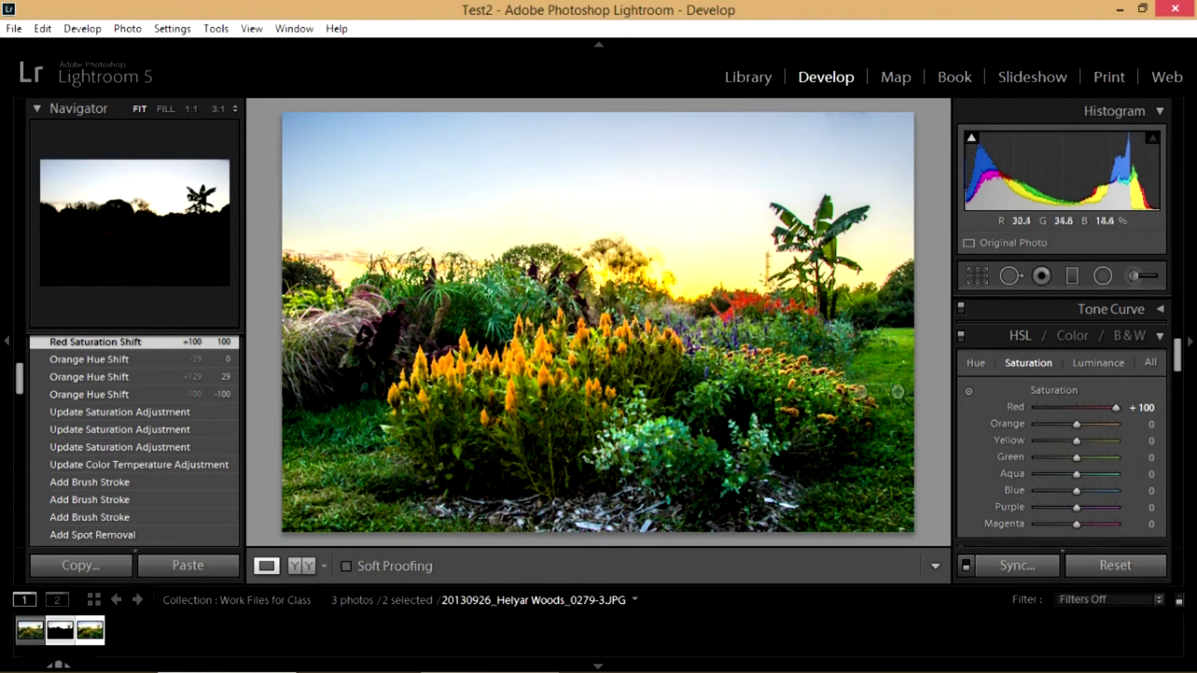
drag(1117, 405, 1001, 402)
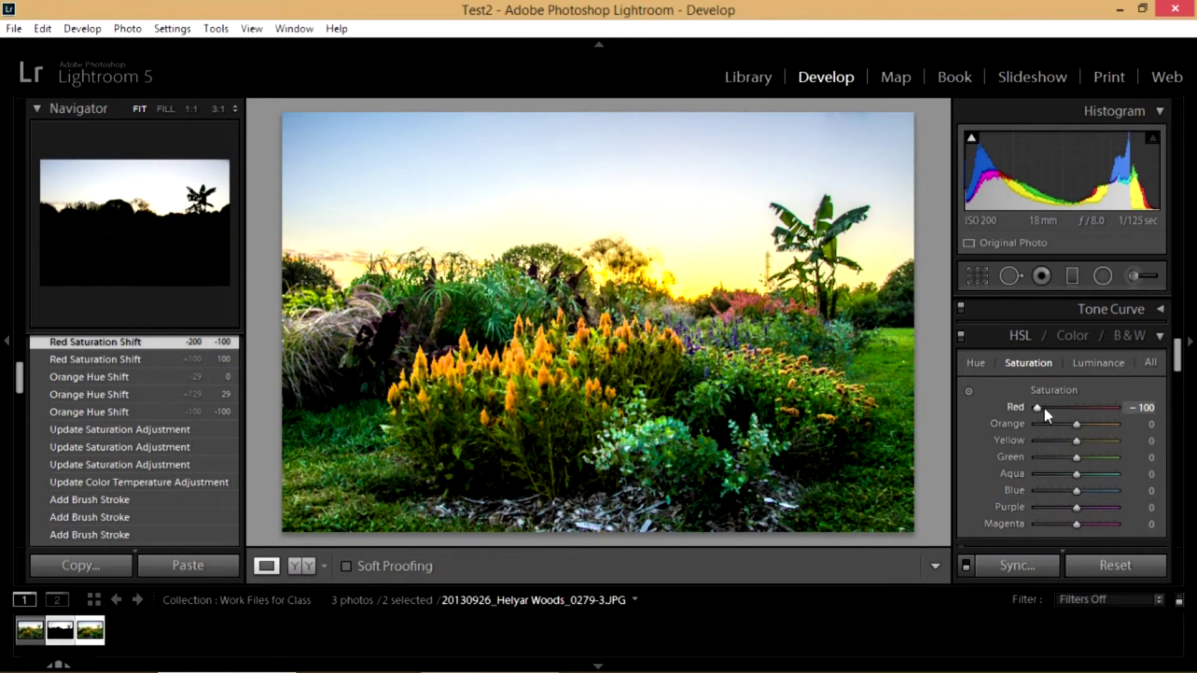
drag(1041, 408, 1115, 406)
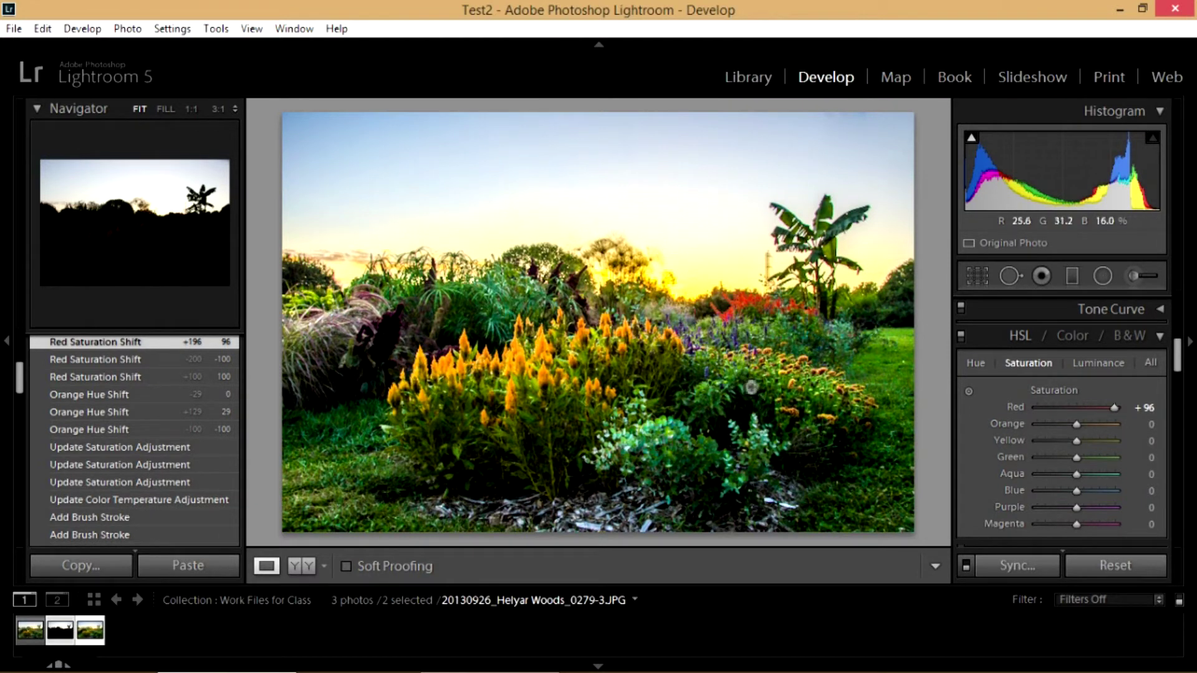
drag(1076, 425, 1146, 428)
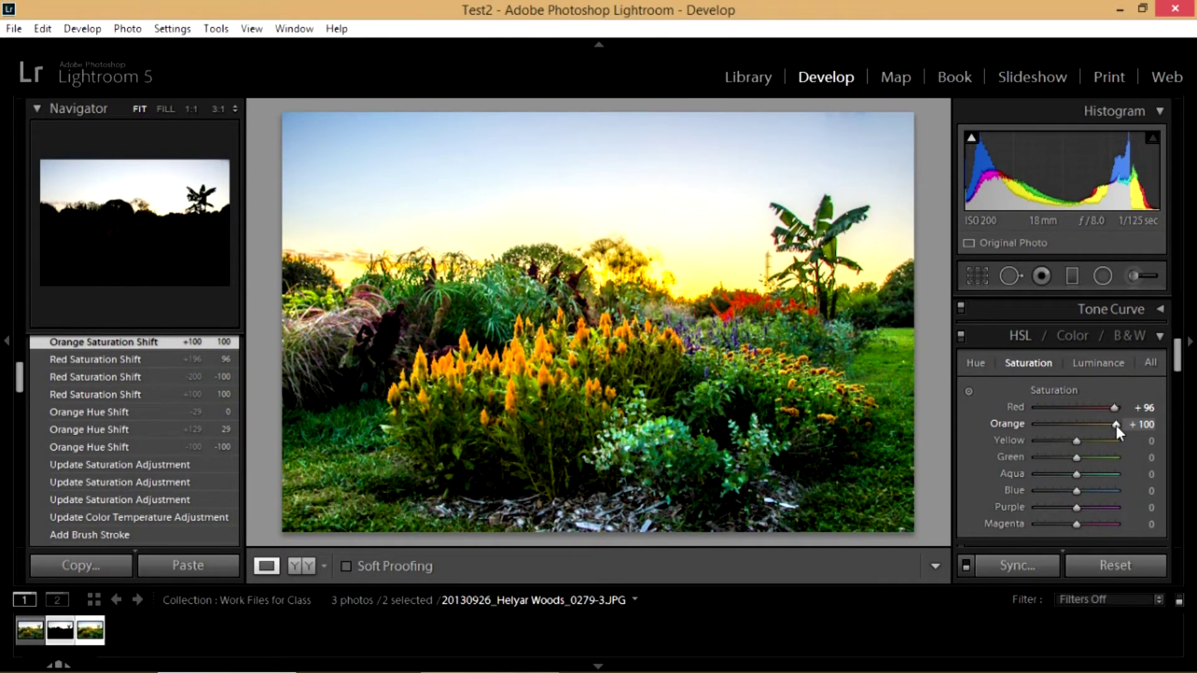
double_click(1116, 425)
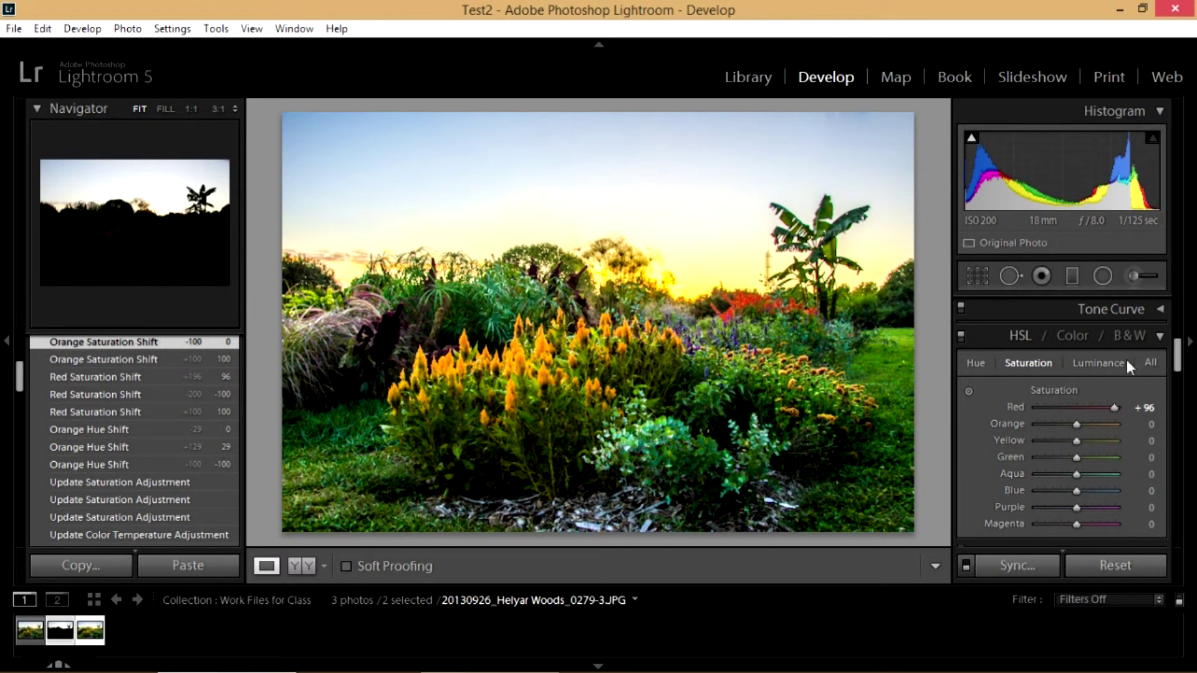
- Darken the reds and greens in the garden with Red Luminance at -49 and Green Luminance at -24
click(1099, 365)
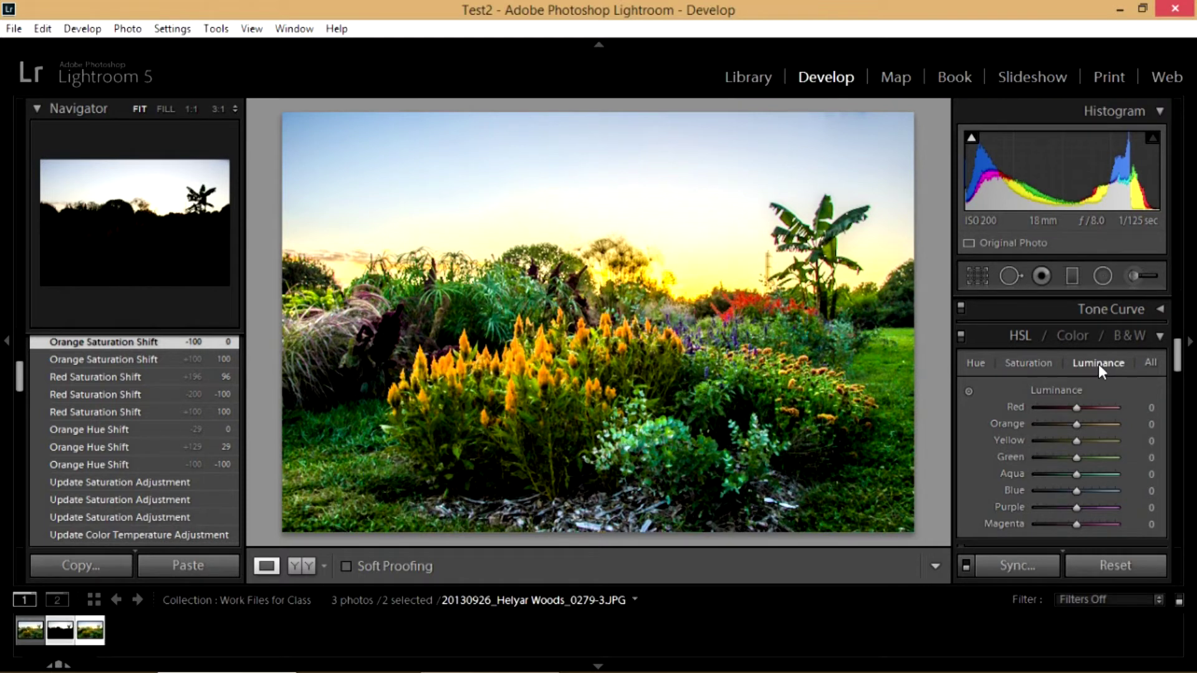
mouse_move(1075, 406)
mouse_down()
mouse_move(1105, 406)
mouse_move(1048, 422)
mouse_move(1160, 408)
mouse_move(1068, 417)
mouse_up()
double_click(1060, 408)
drag(1080, 410, 1057, 413)
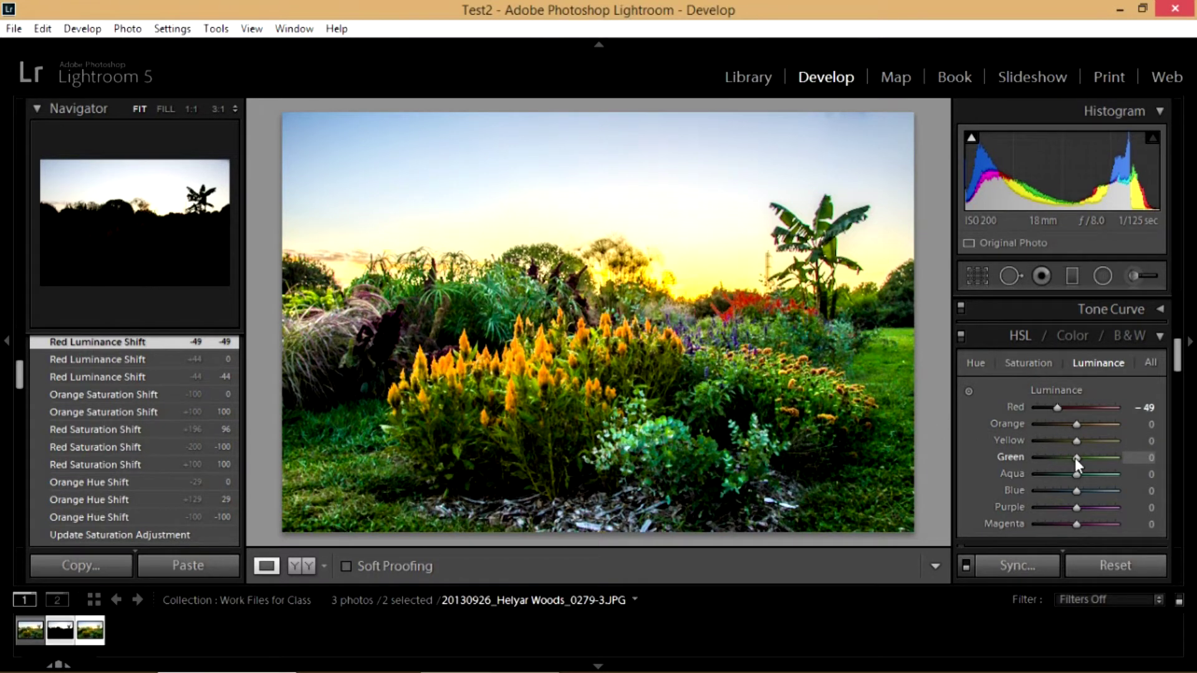
drag(1075, 458, 1011, 458)
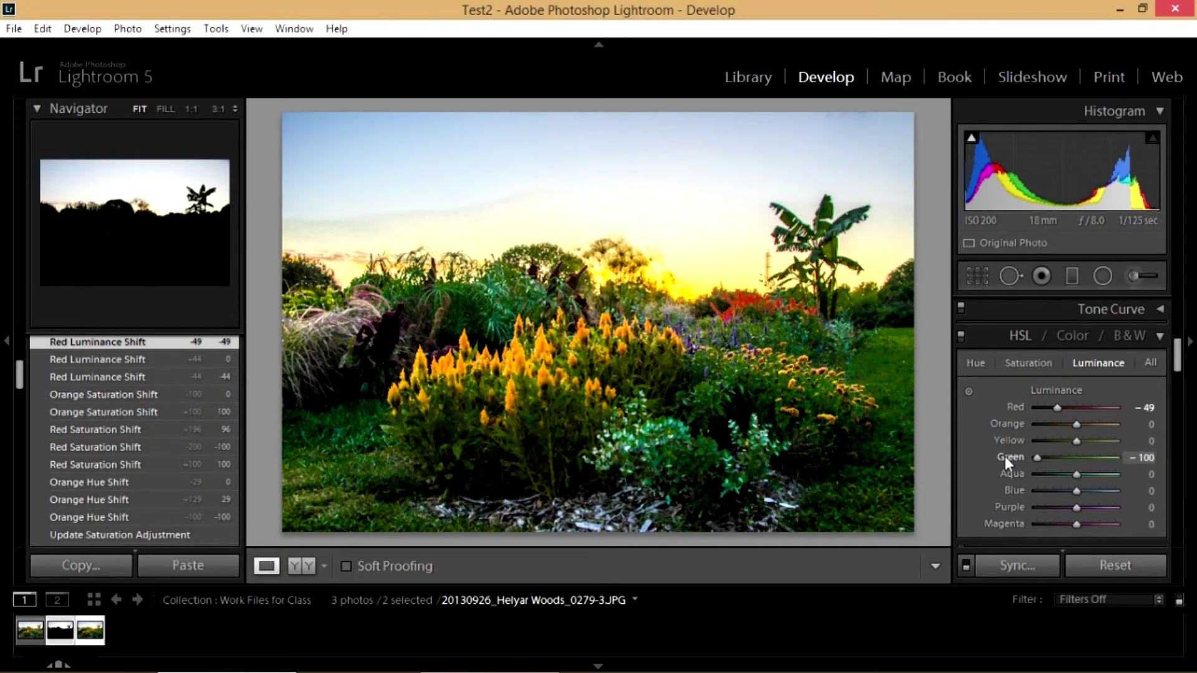
drag(1033, 452, 1065, 456)
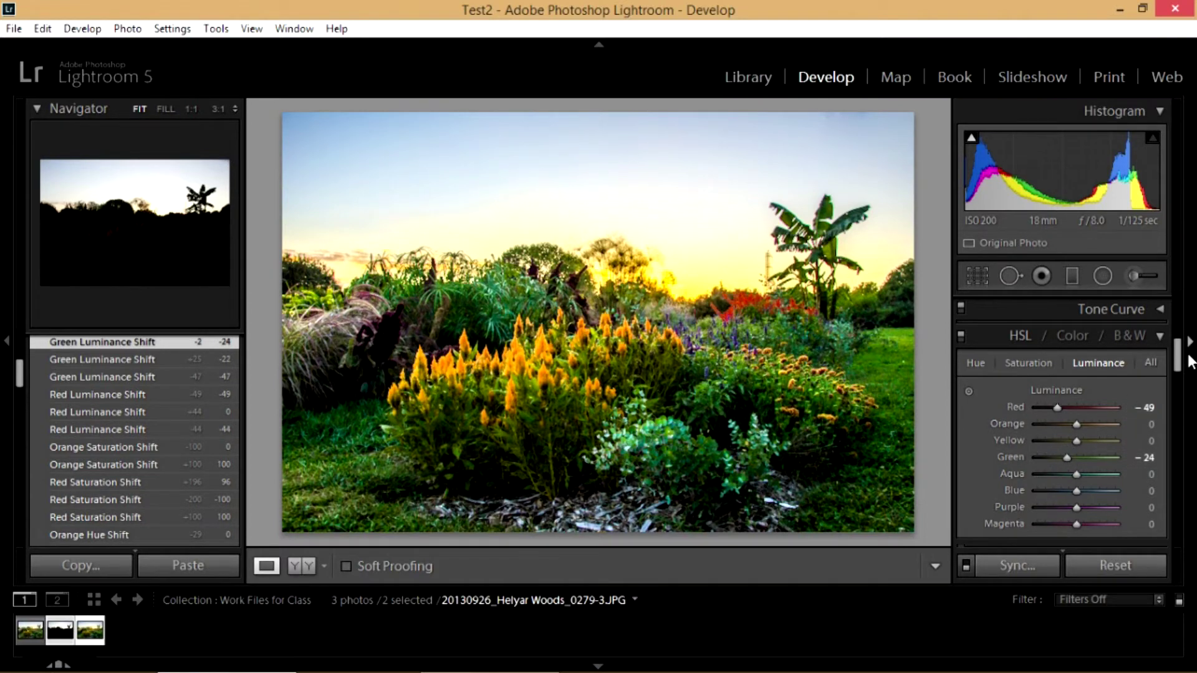
- Examine the noise in the flowers and dark foliage at Fill, 1:1 and 3:1 magnification, and end at 1:1
drag(1178, 355, 1178, 377)
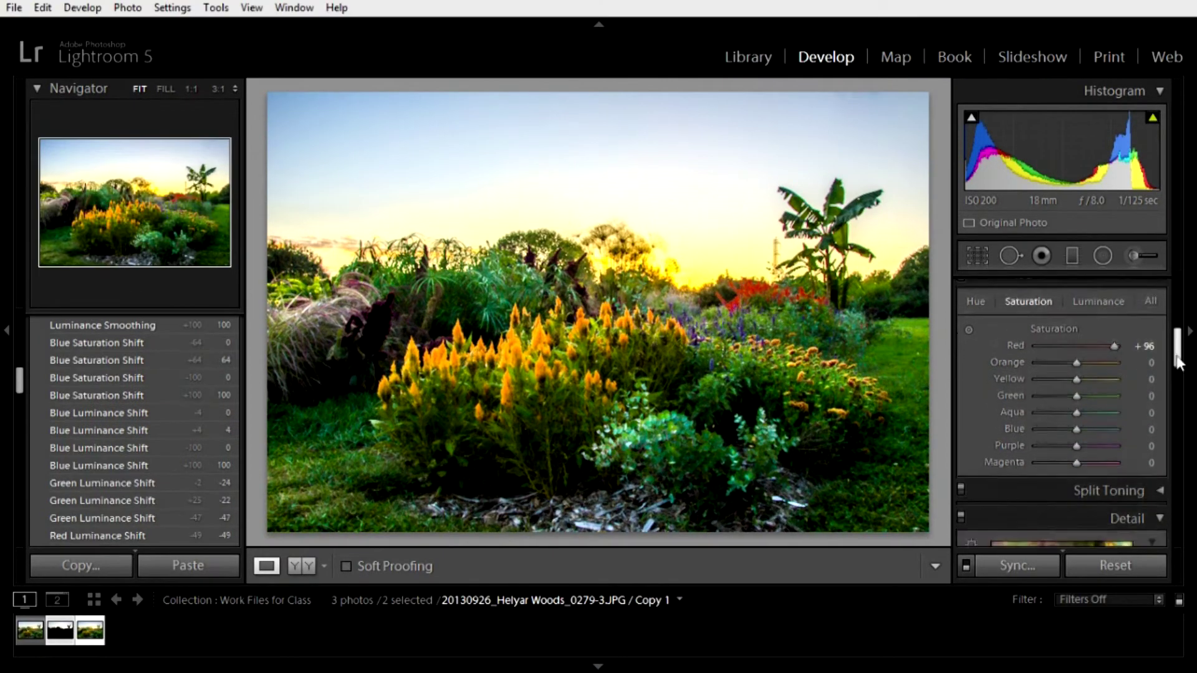
drag(1176, 349, 1161, 397)
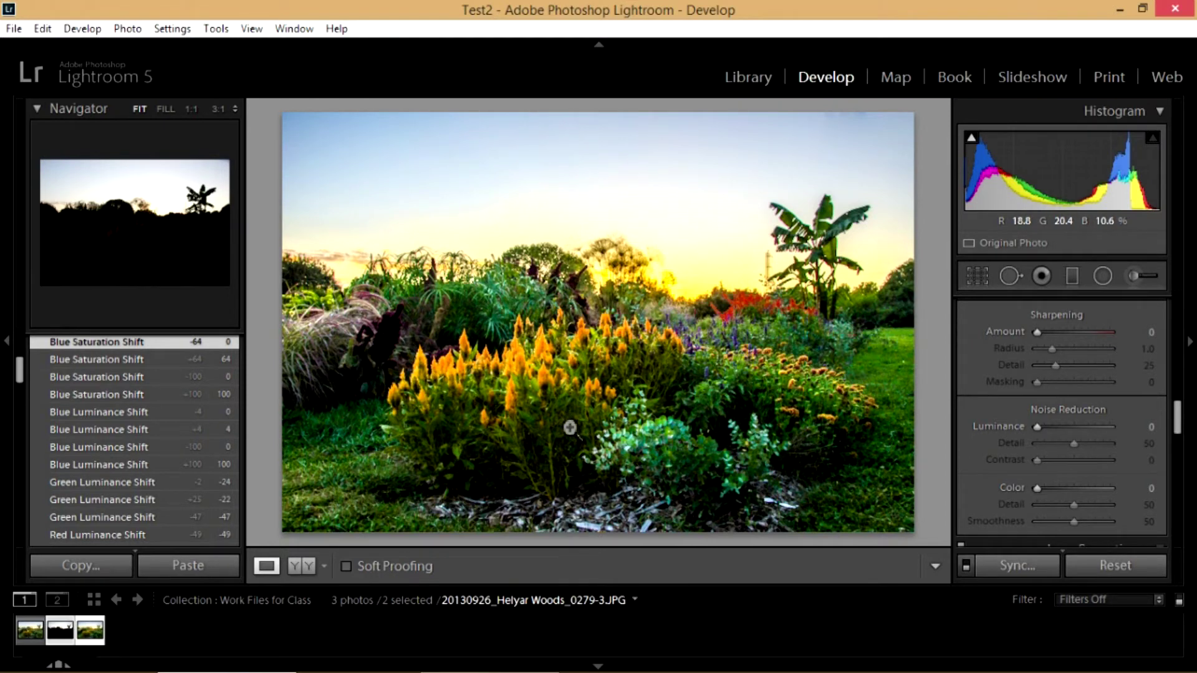
key(ctrl)
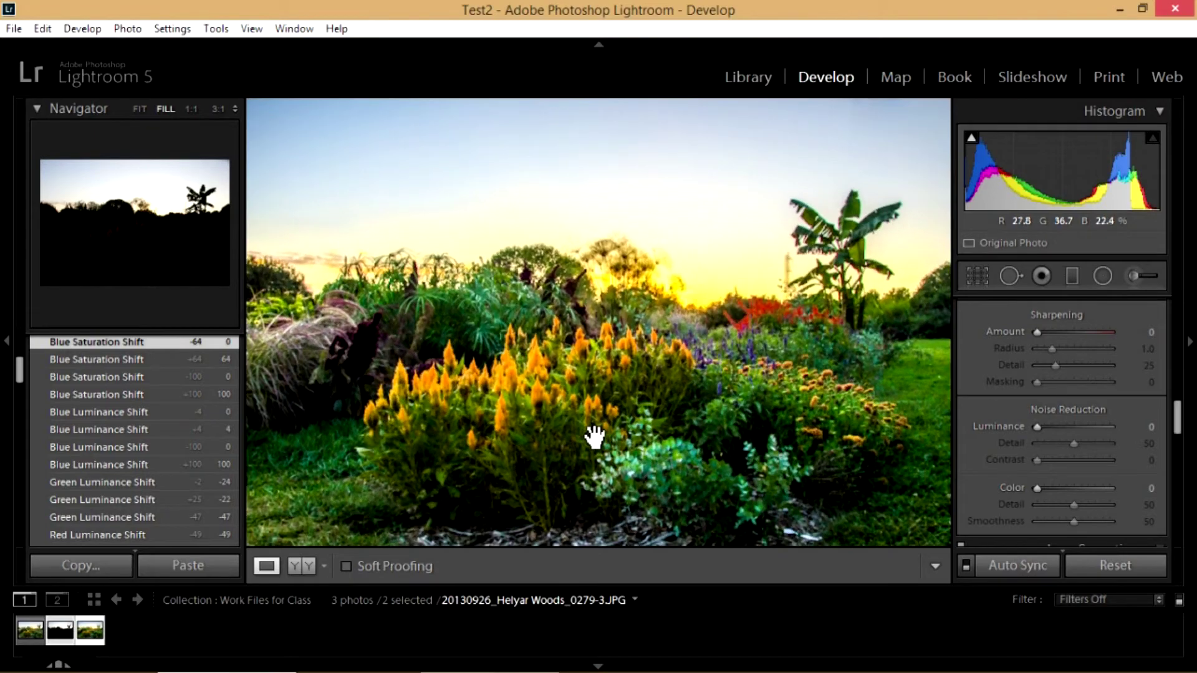
click(594, 435)
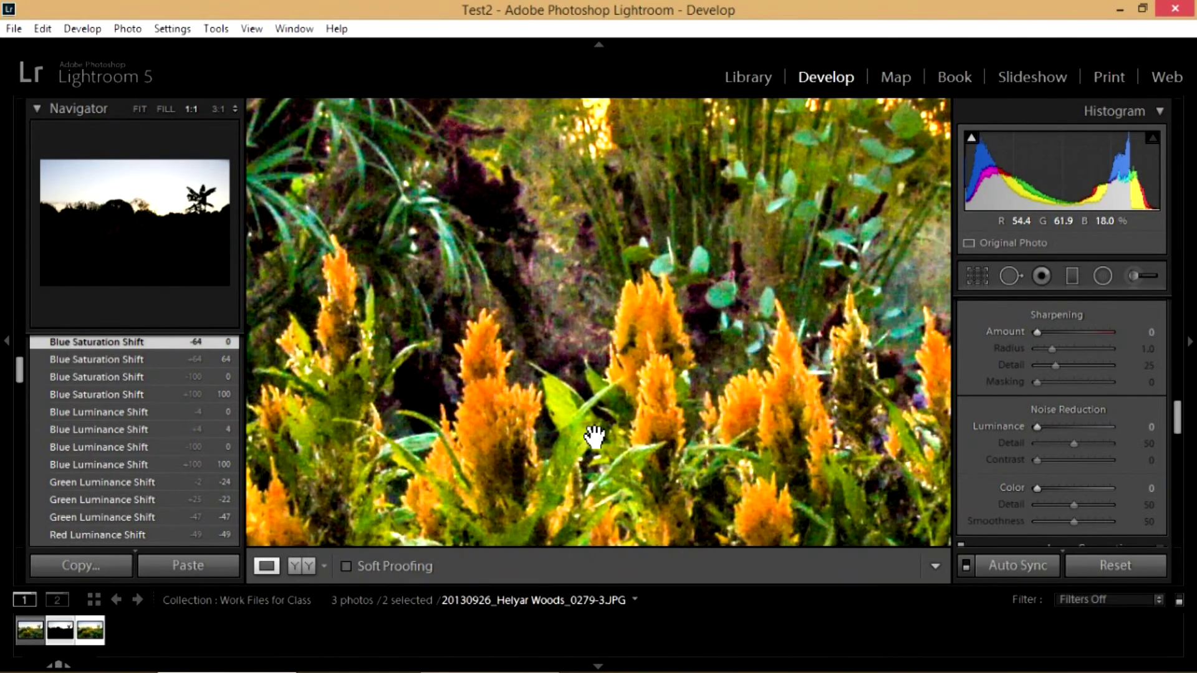
click(594, 435)
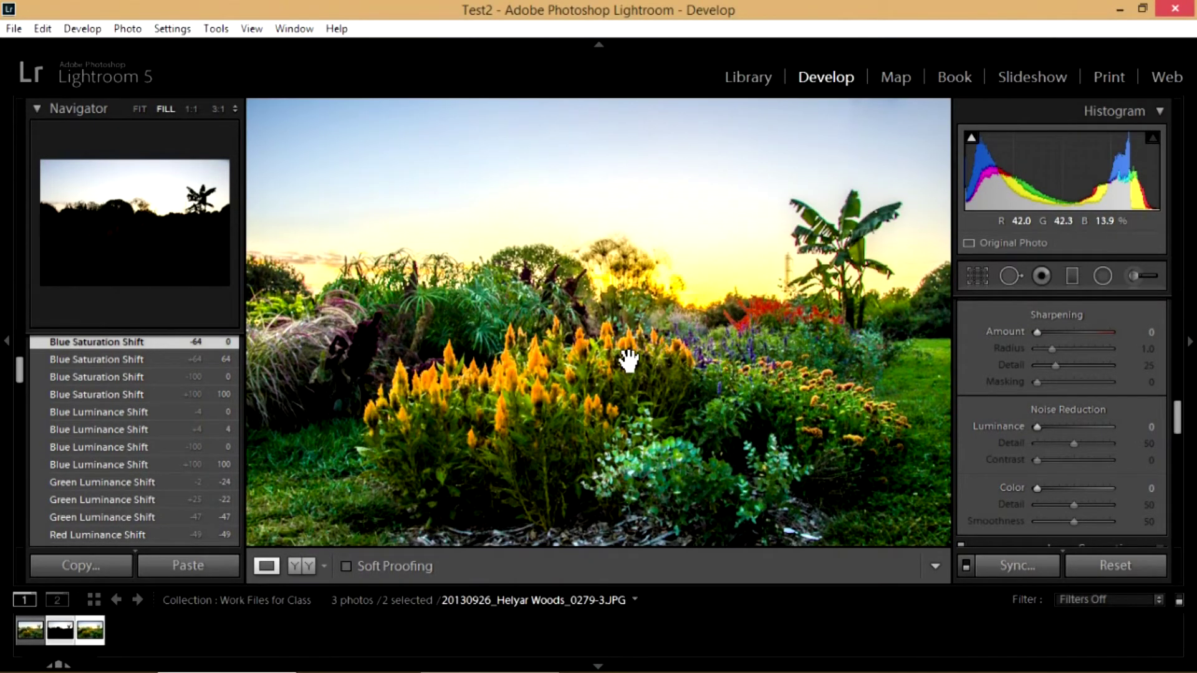
click(190, 108)
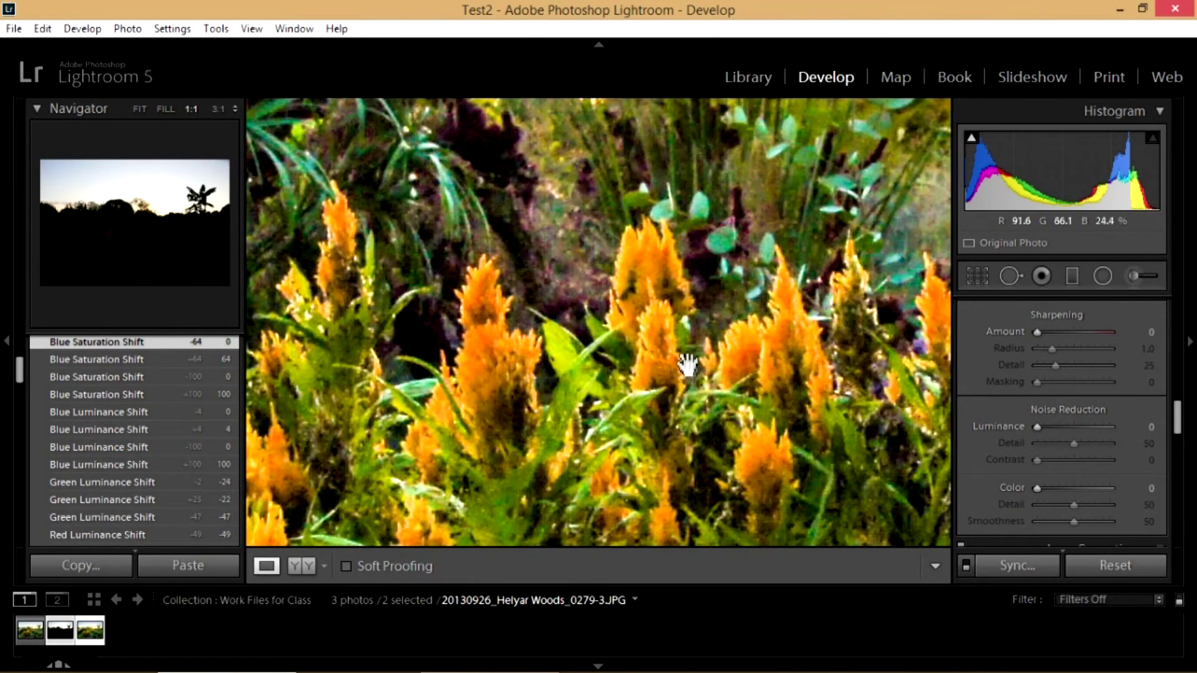
click(217, 113)
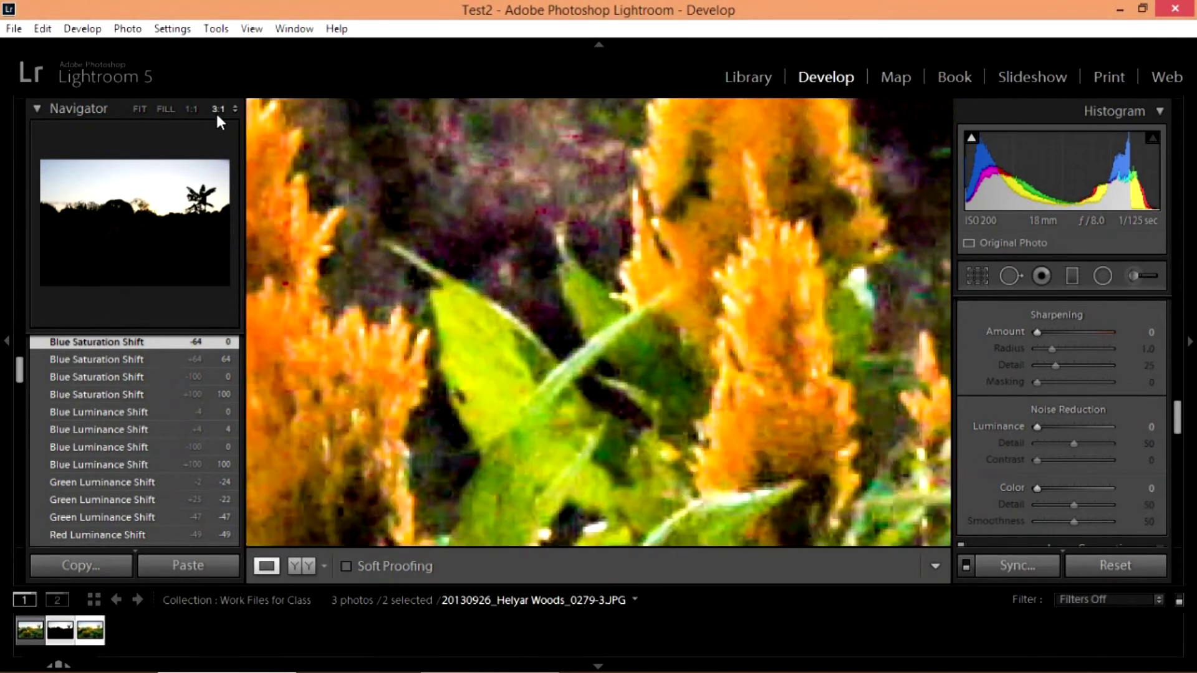
click(167, 112)
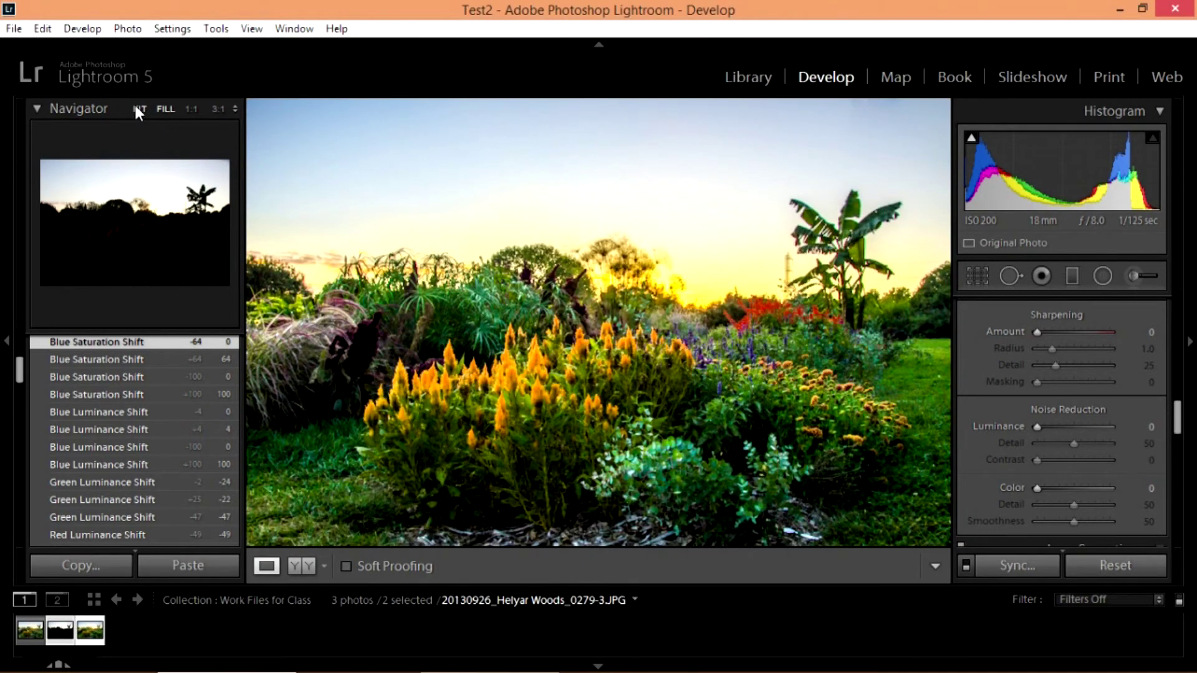
click(139, 110)
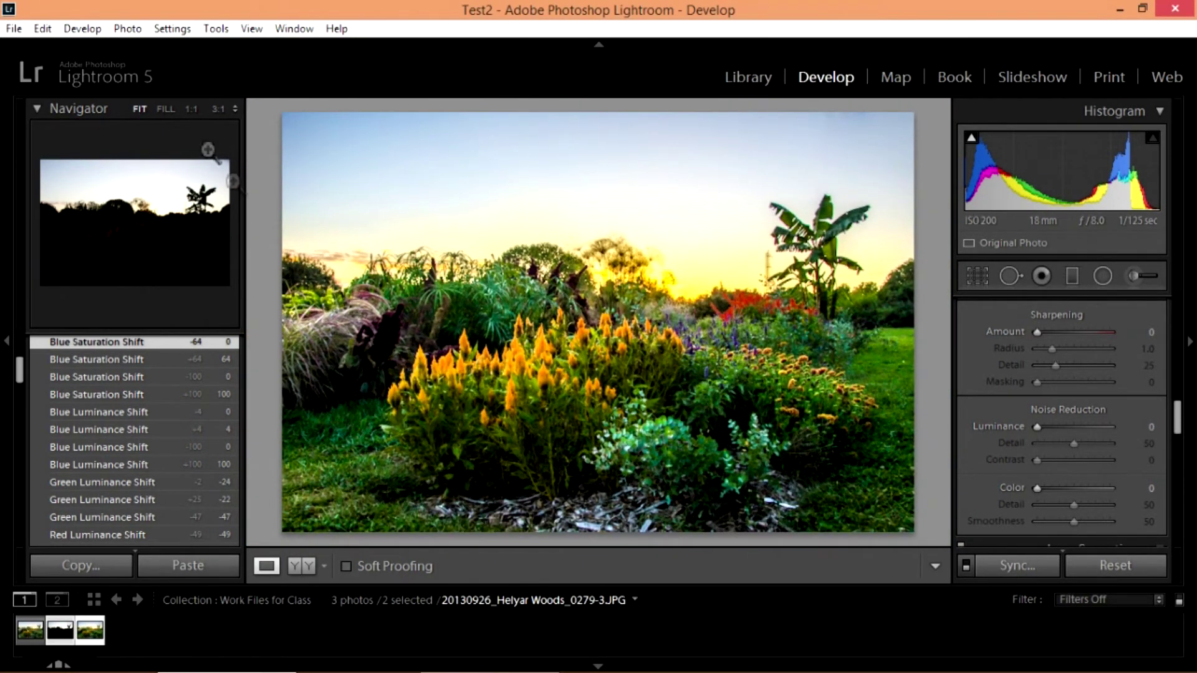
click(574, 436)
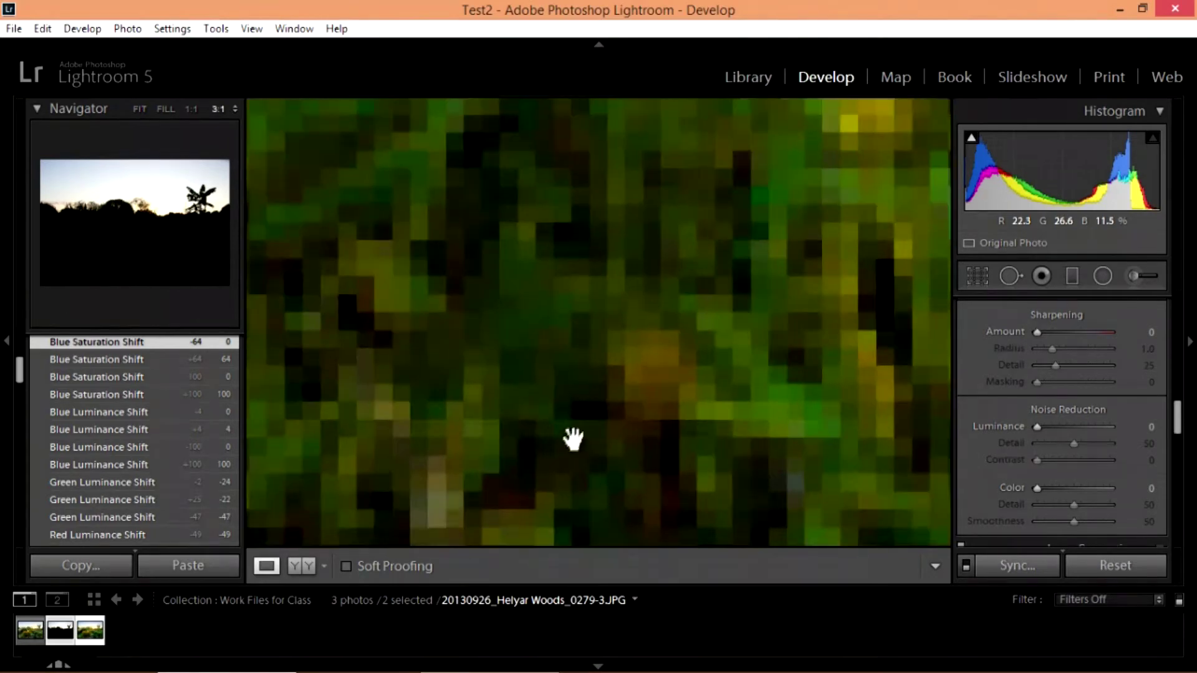
key(ctrl)
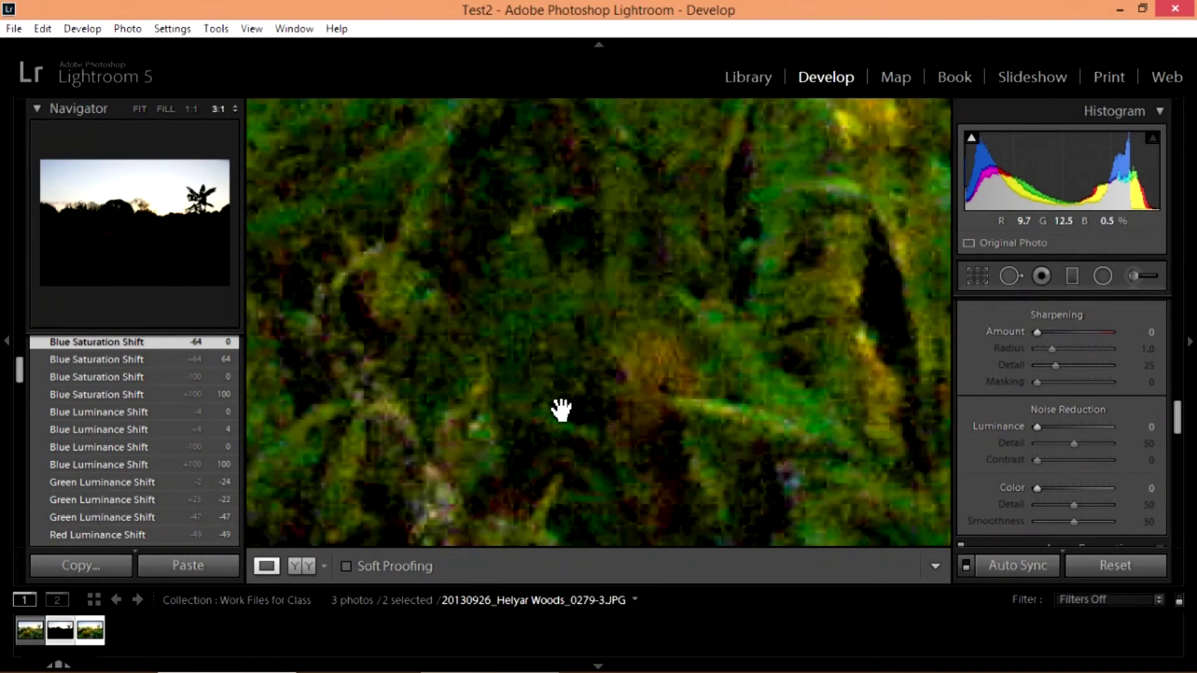
key(ctrl+minus)
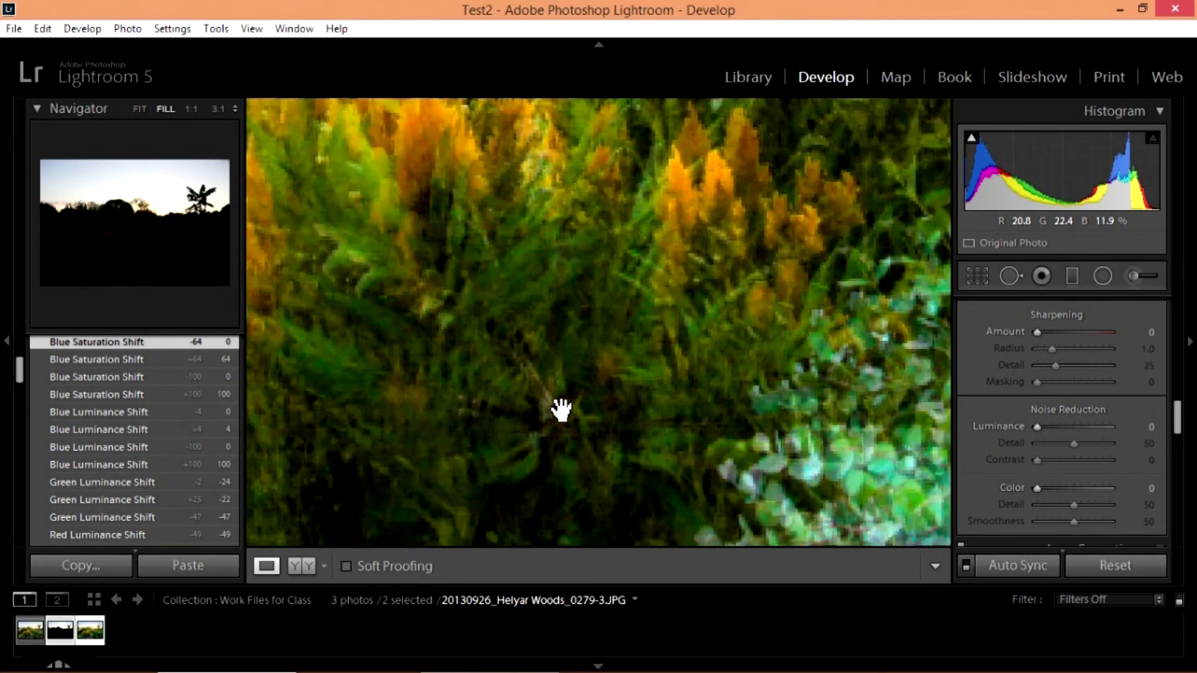
click(561, 409)
click(561, 410)
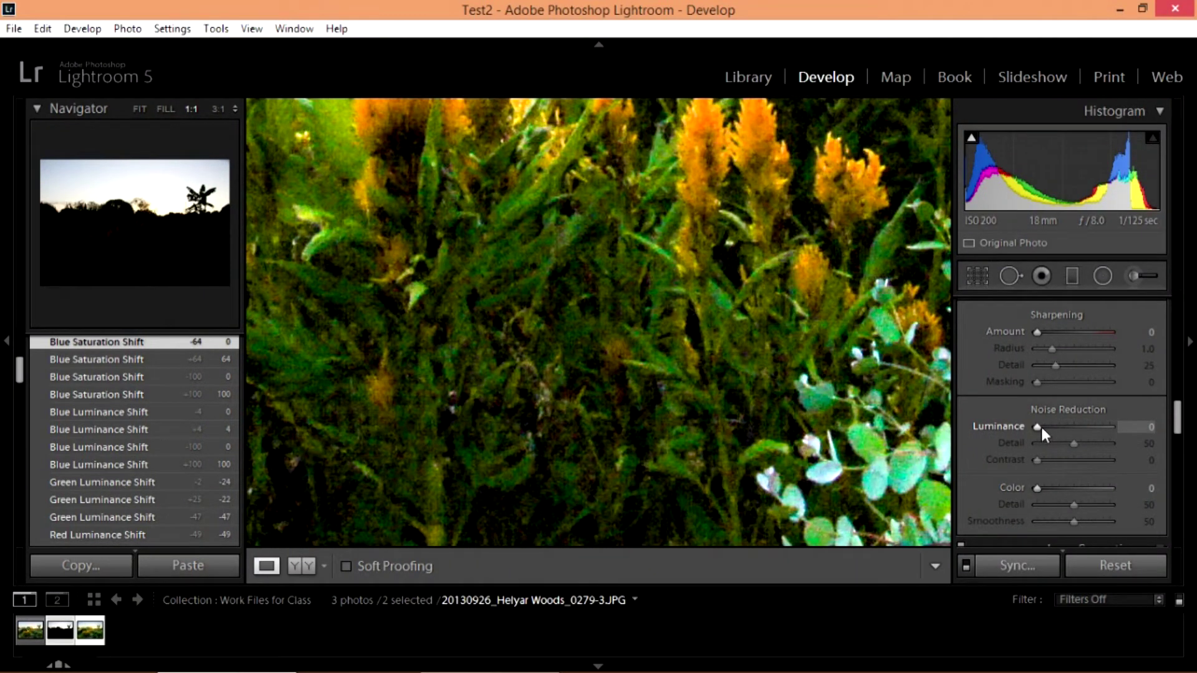
- Try Luminance noise reduction at 100, check the smoothing across the photo, and settle on 19
drag(1042, 428, 1109, 433)
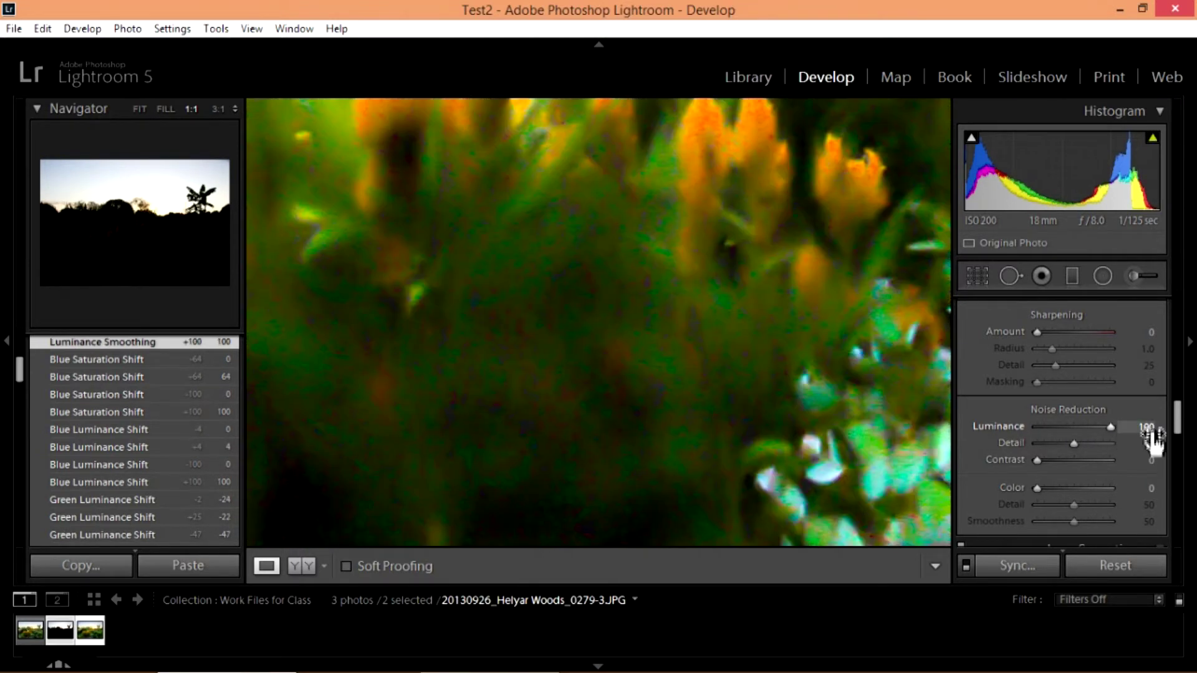
click(727, 367)
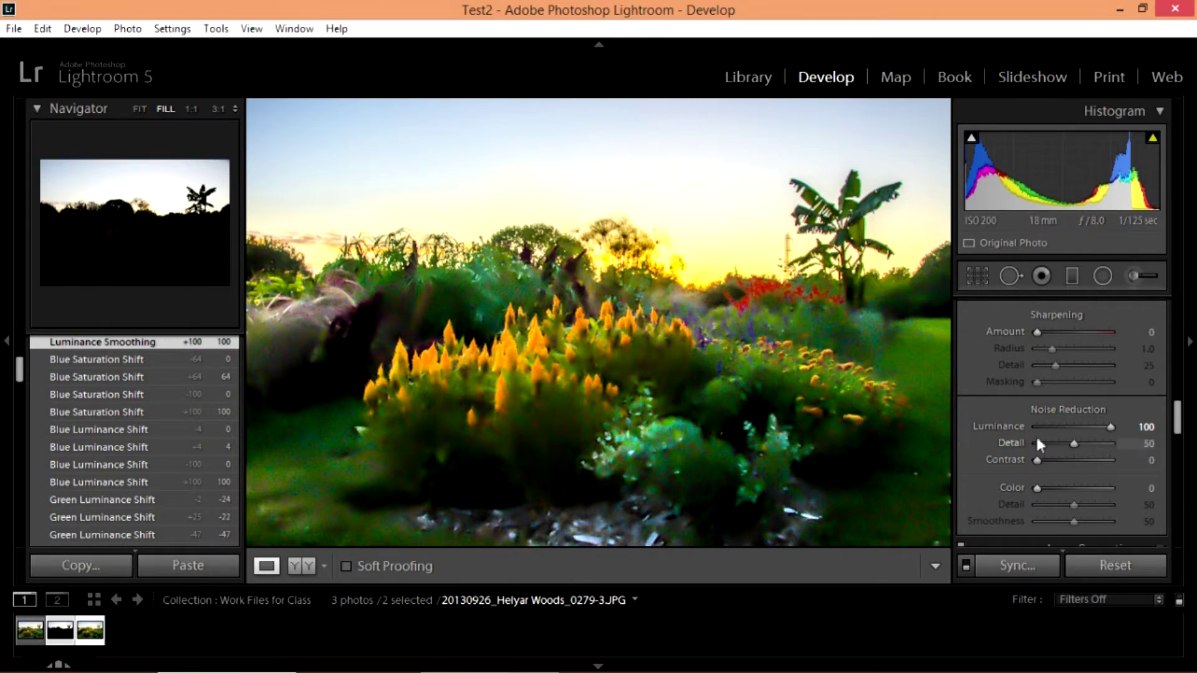
drag(1109, 421, 1051, 426)
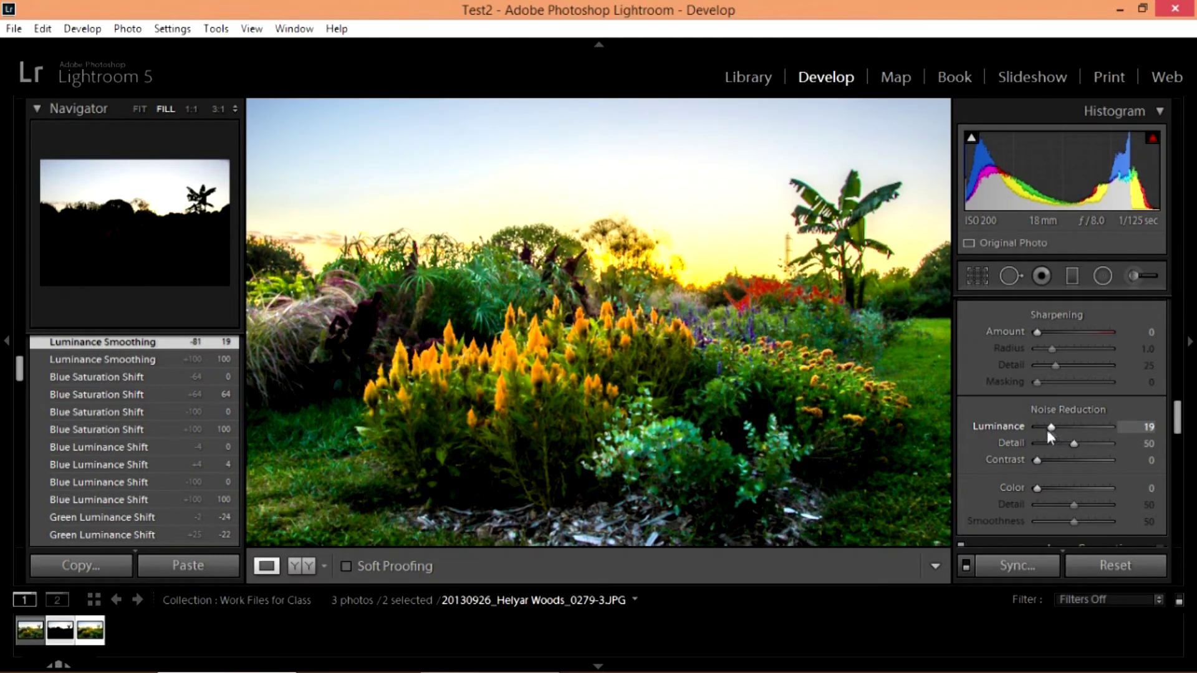
- Try Luminance noise reduction at 33 and settle on 20
drag(1049, 428, 1064, 431)
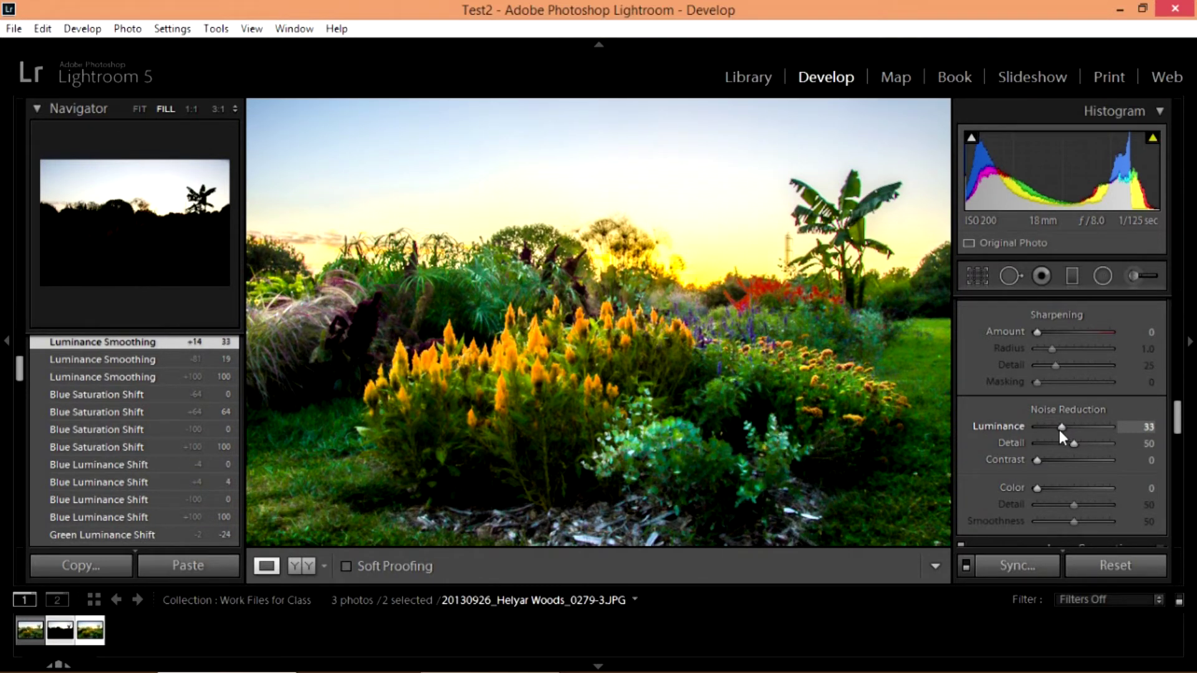
drag(1059, 432, 1049, 427)
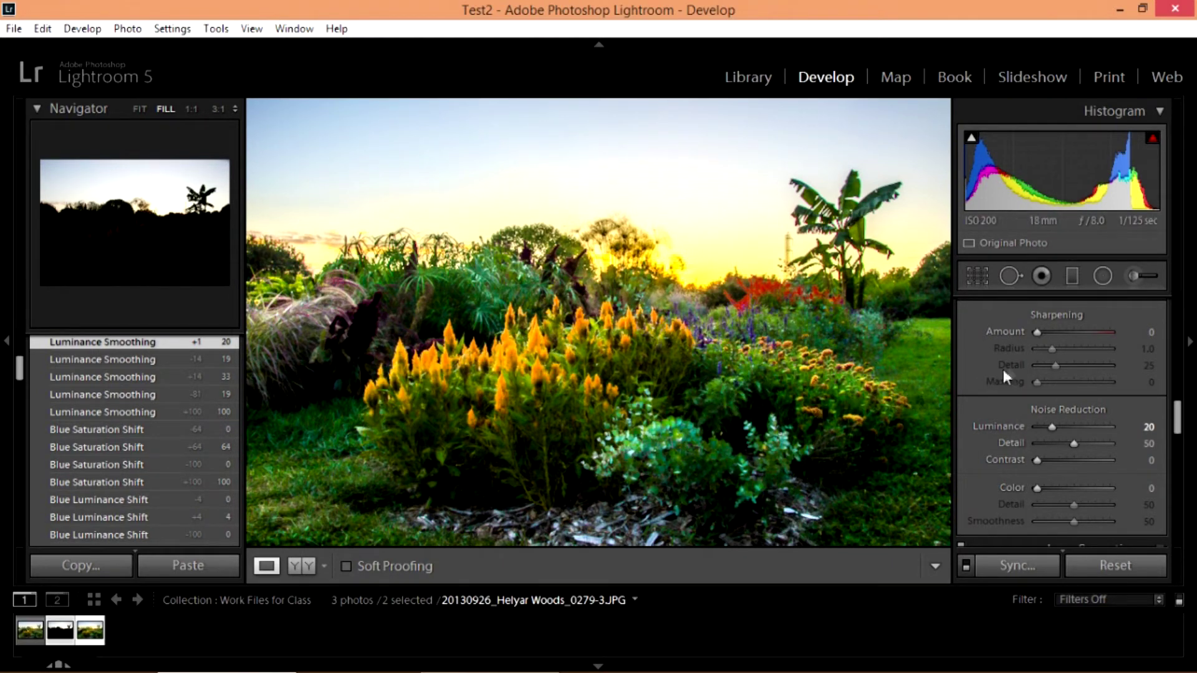
- Try the Sharpening Amount at 150 in both the Fill and 1:1 views, resetting it to 0 after each test
drag(1038, 331, 1118, 330)
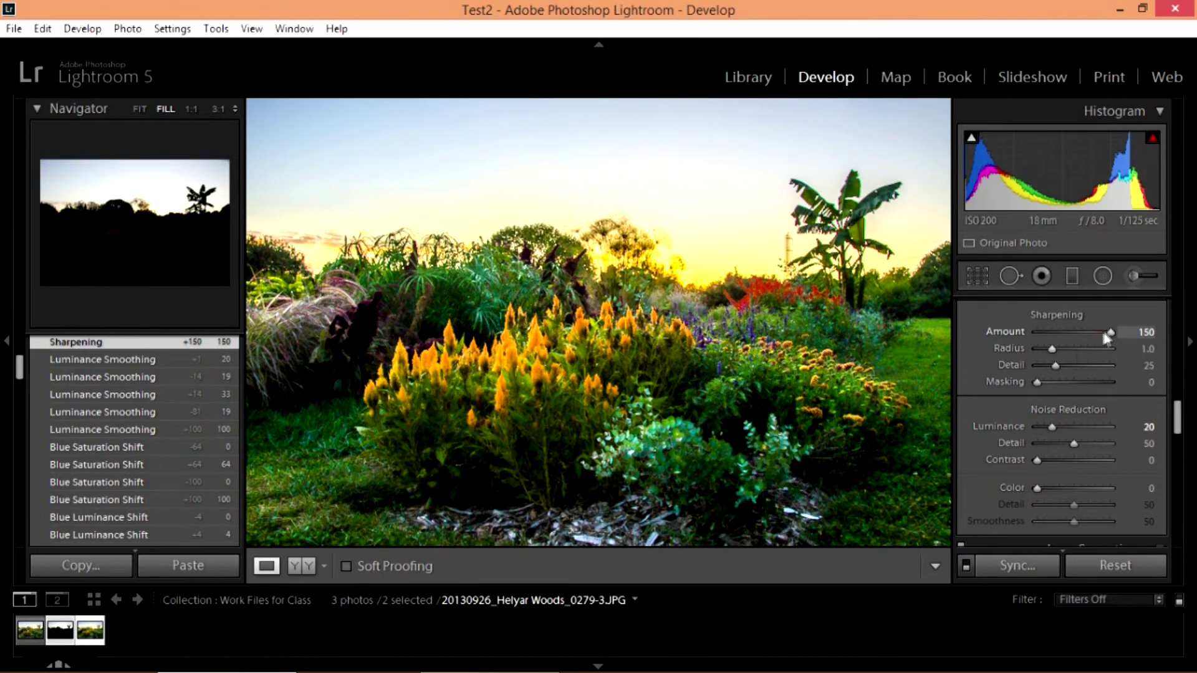
double_click(1110, 329)
drag(645, 410, 681, 534)
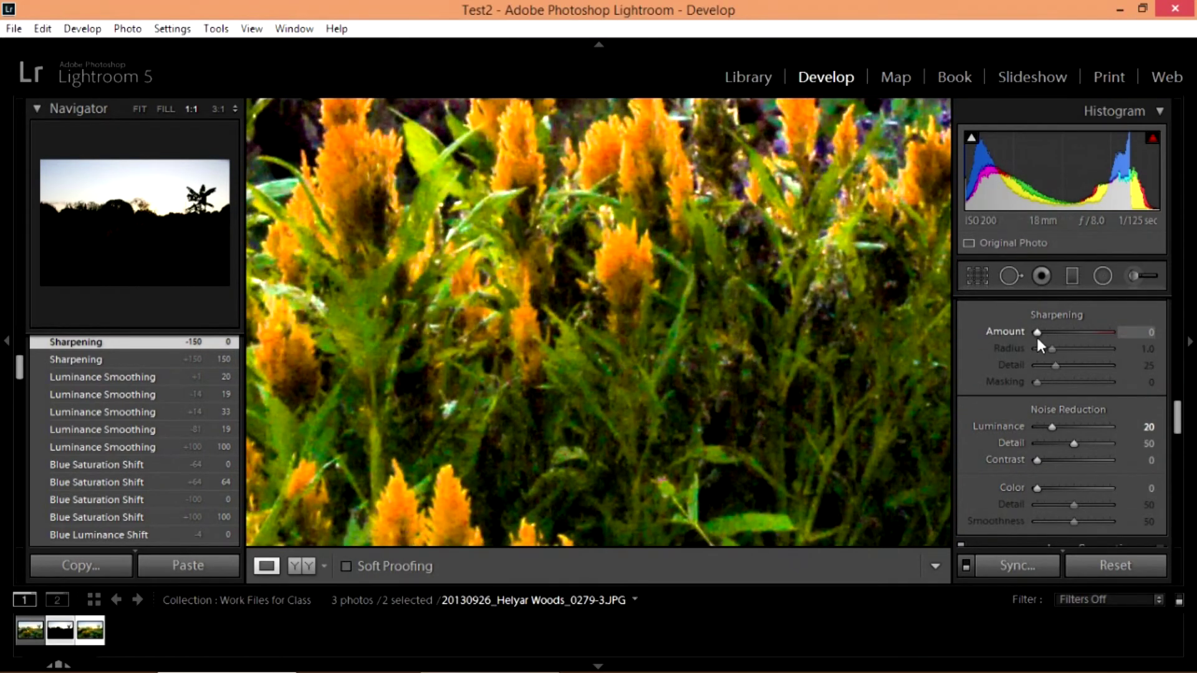
drag(1039, 332, 1116, 332)
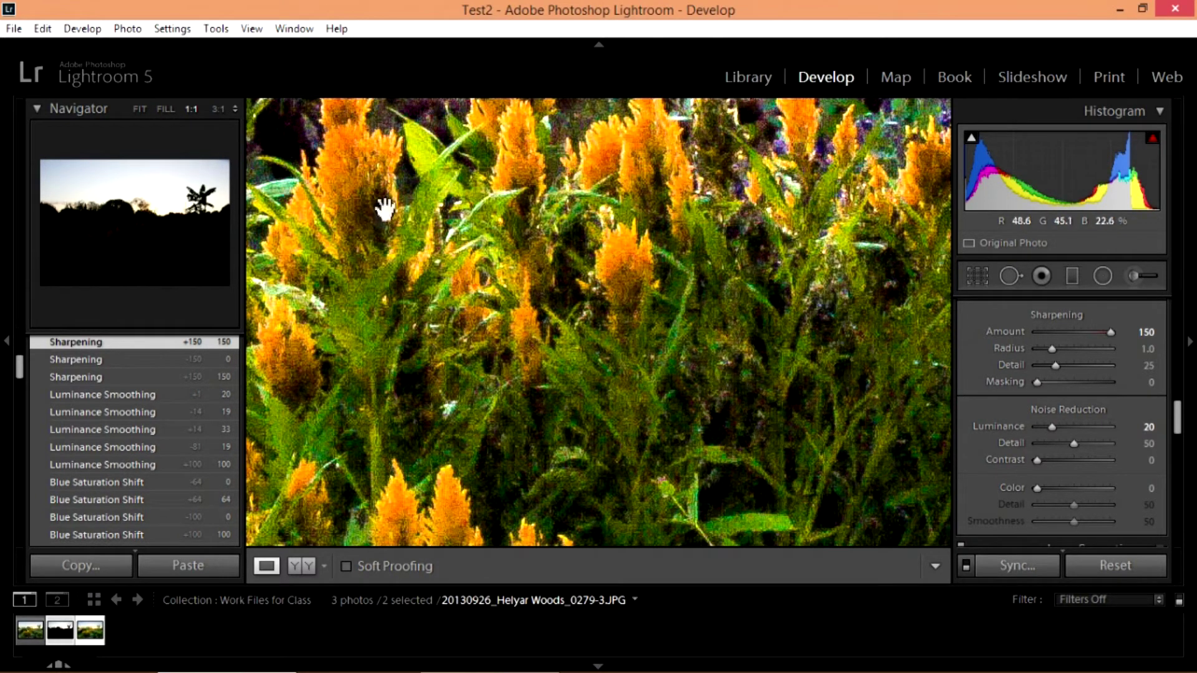
double_click(1110, 331)
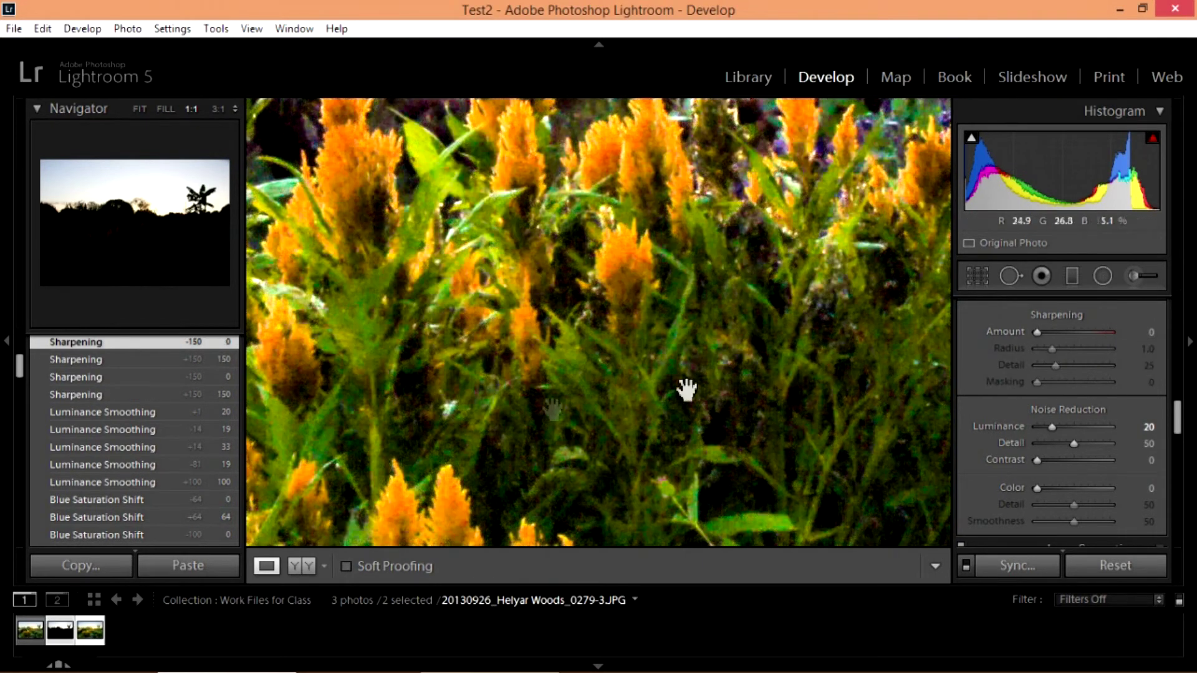
- Set the Sharpening Amount to 61 and compare the whole photo with its state before sharpening
drag(1036, 331, 1065, 330)
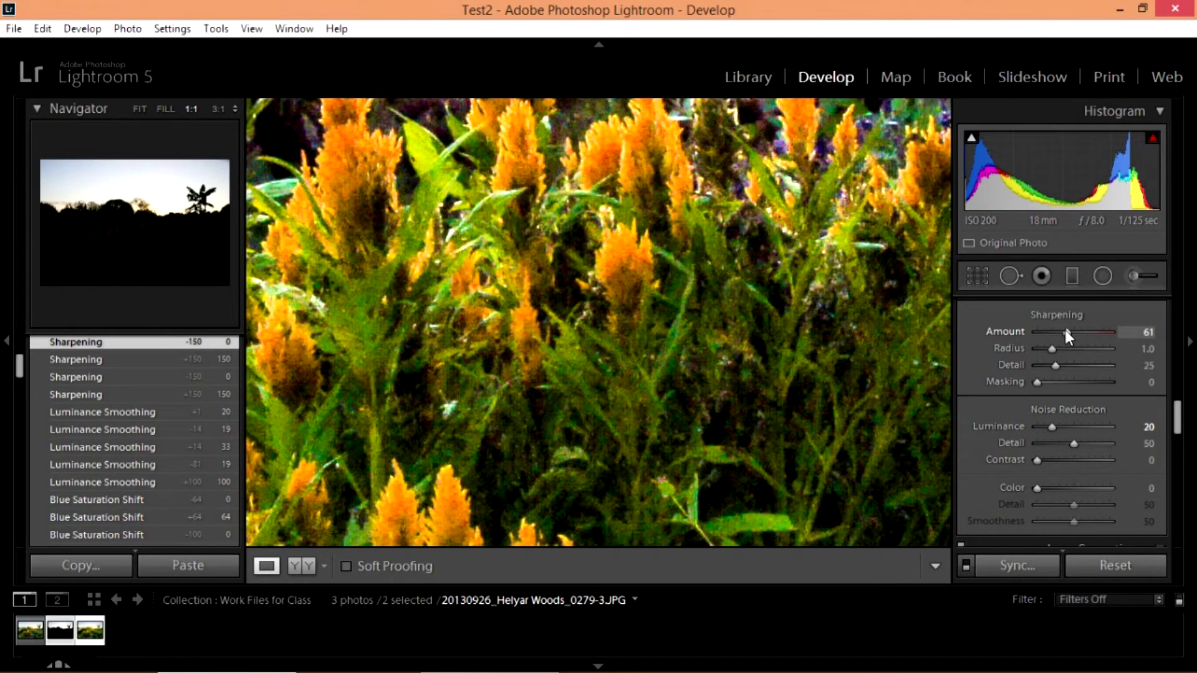
click(681, 308)
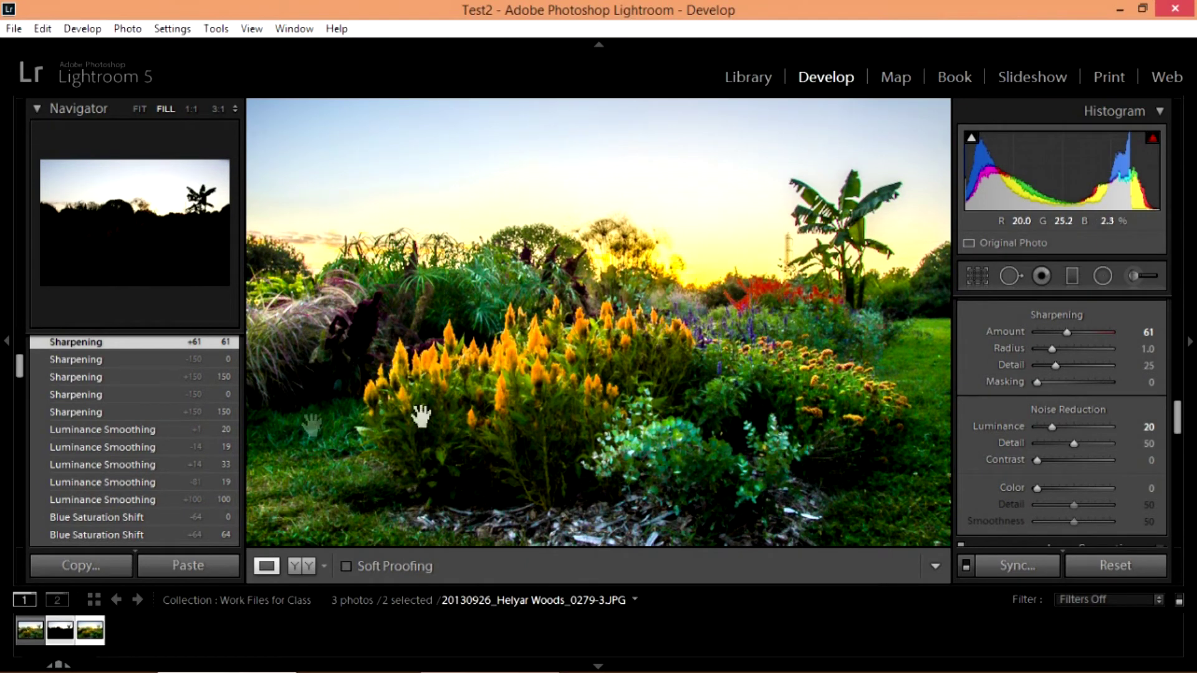
click(80, 425)
click(78, 342)
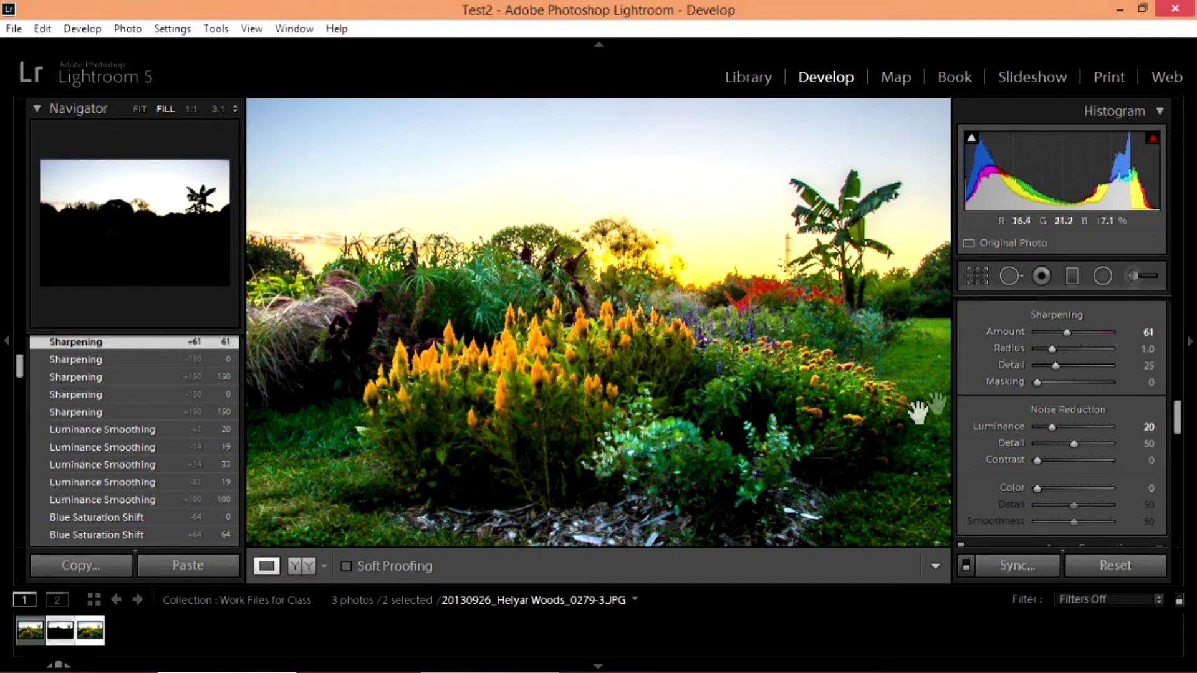
- Enable lens profile corrections and choose Sony as the lens make
drag(1176, 415, 1180, 452)
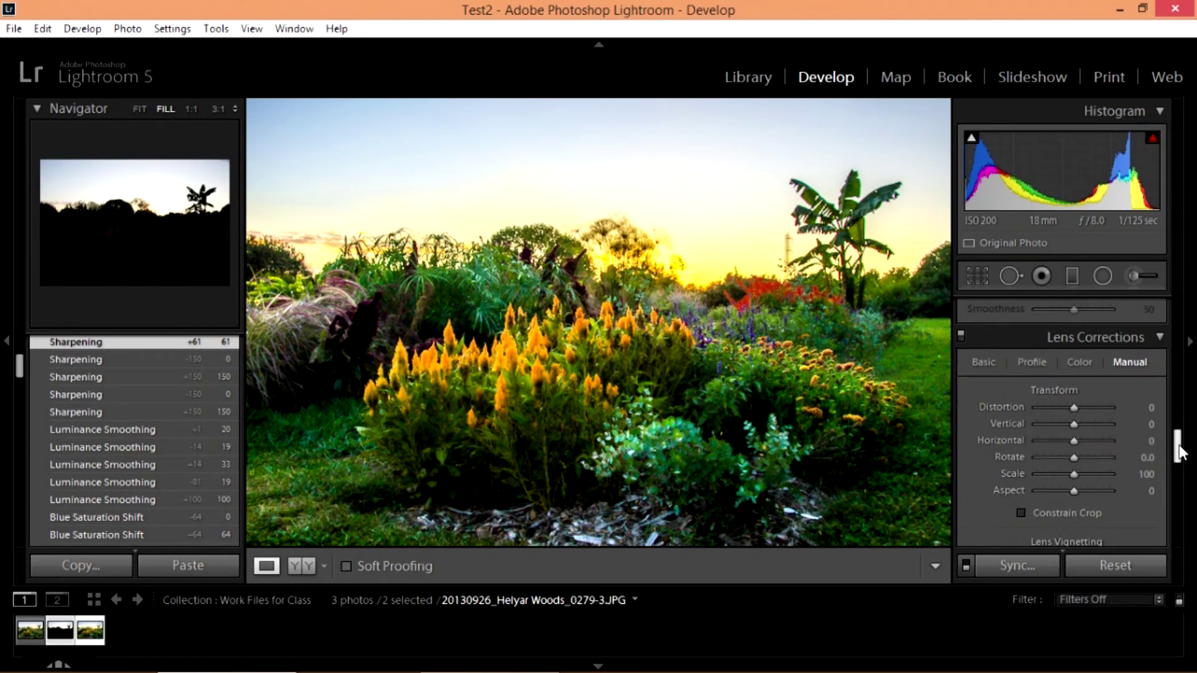
click(975, 366)
drag(1179, 443, 1178, 436)
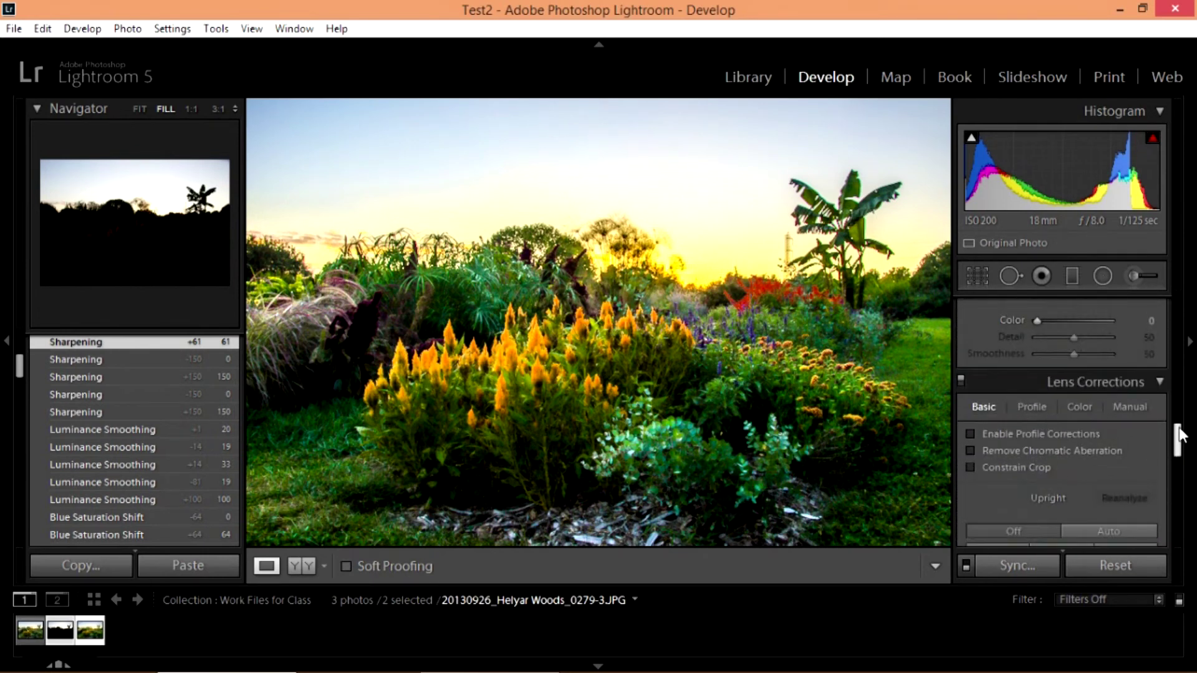
click(1032, 407)
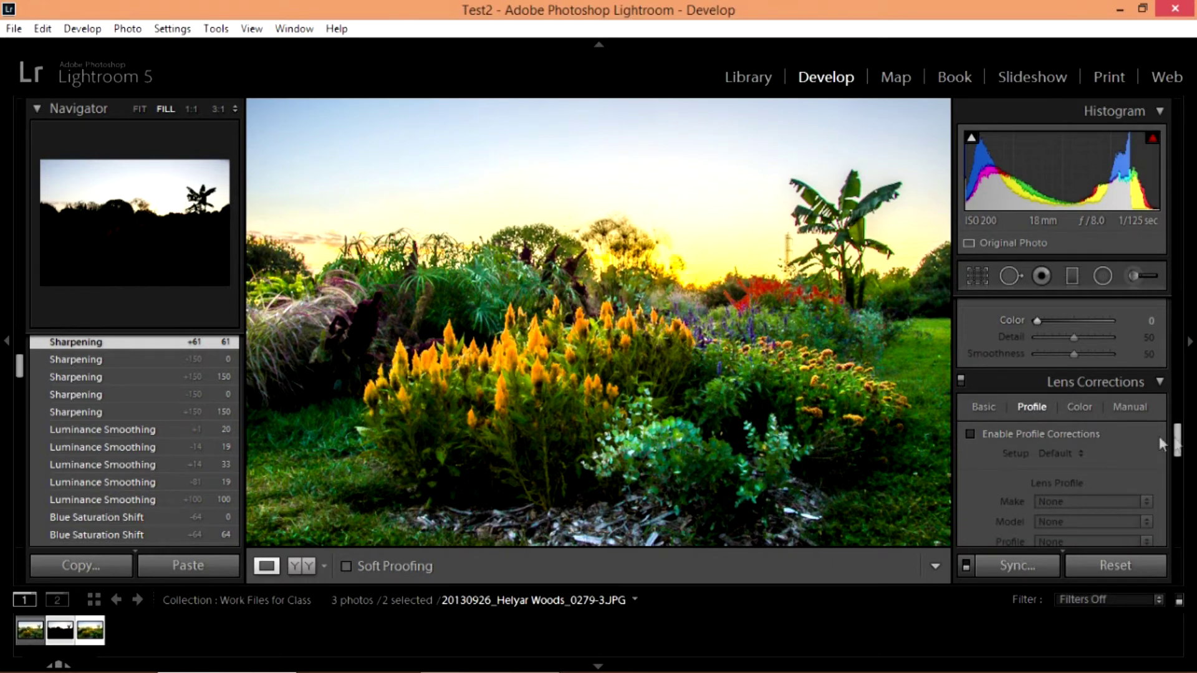
scroll(1180, 448, down, 1)
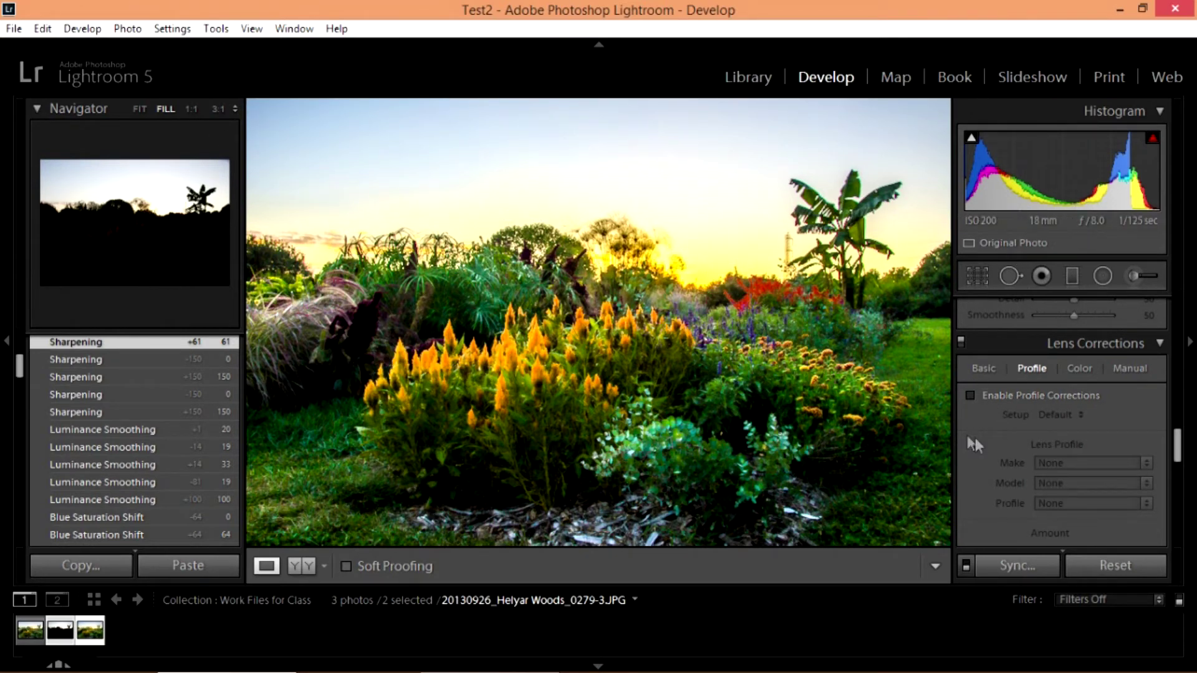
click(971, 394)
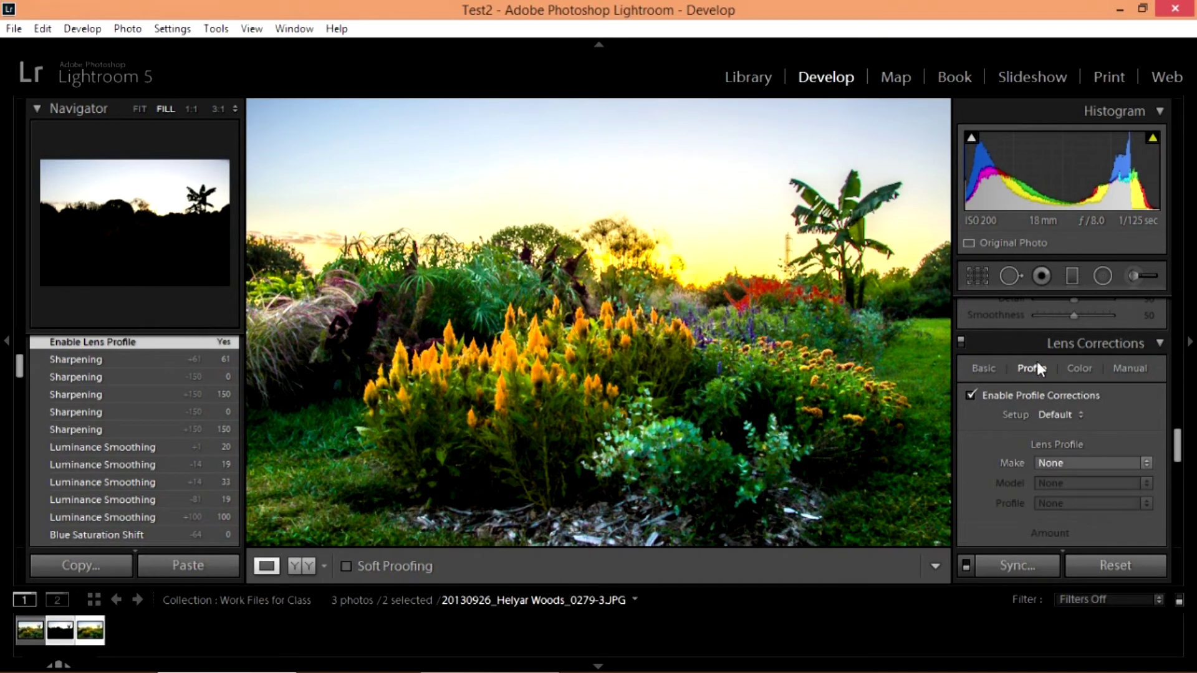
click(1048, 460)
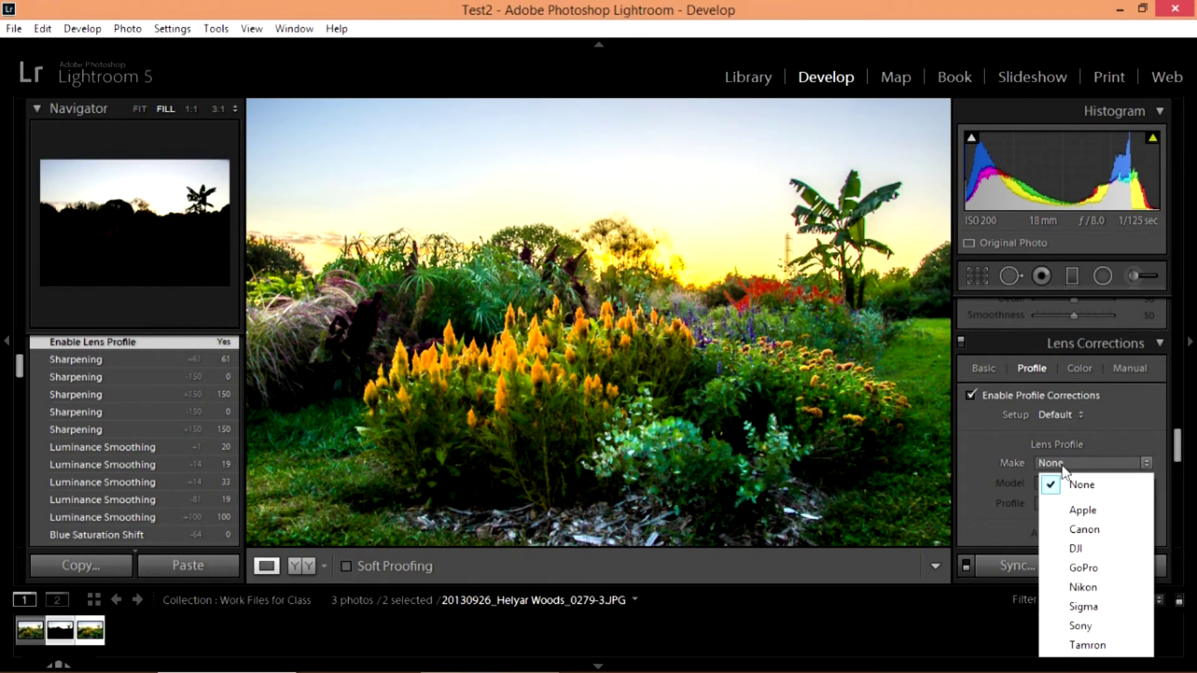
click(1080, 626)
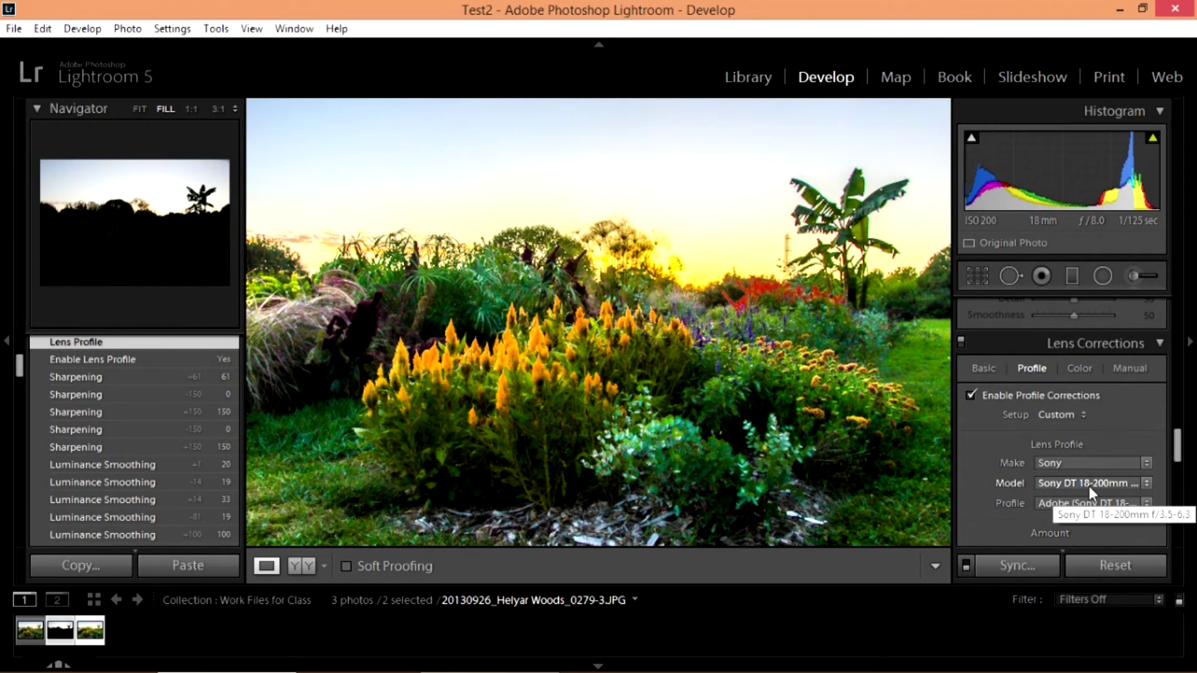
- Check the available Sony lens models and compare the photo with profile corrections off and on, leaving them enabled
click(1124, 484)
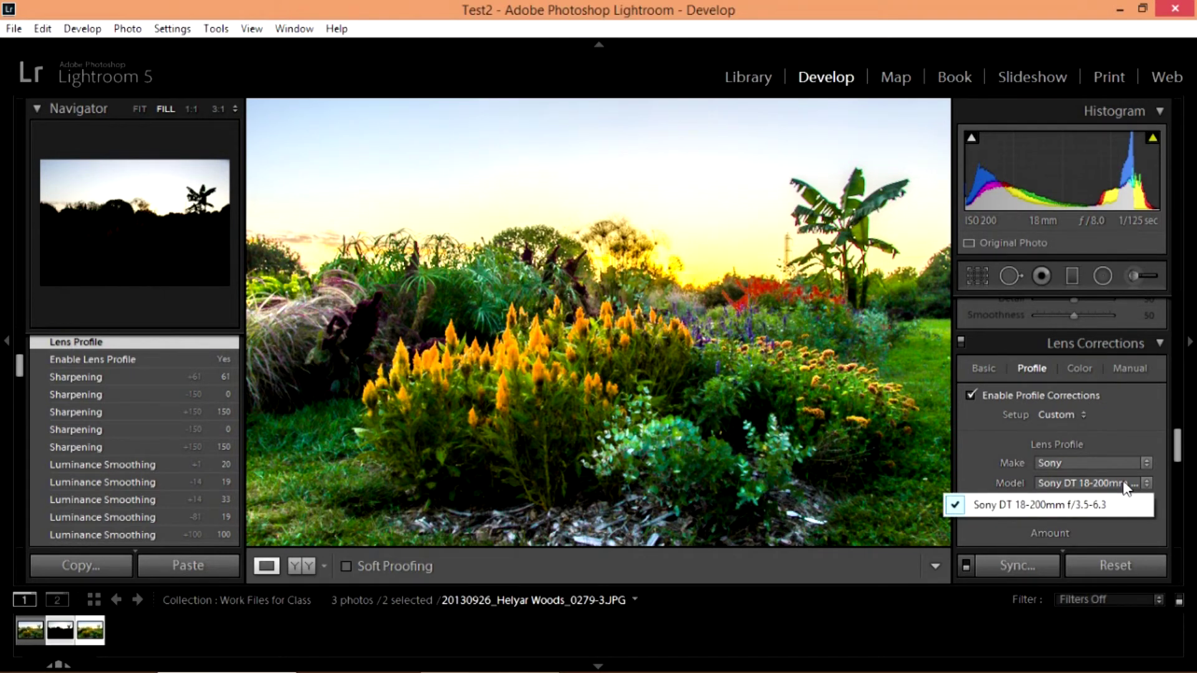
click(1126, 487)
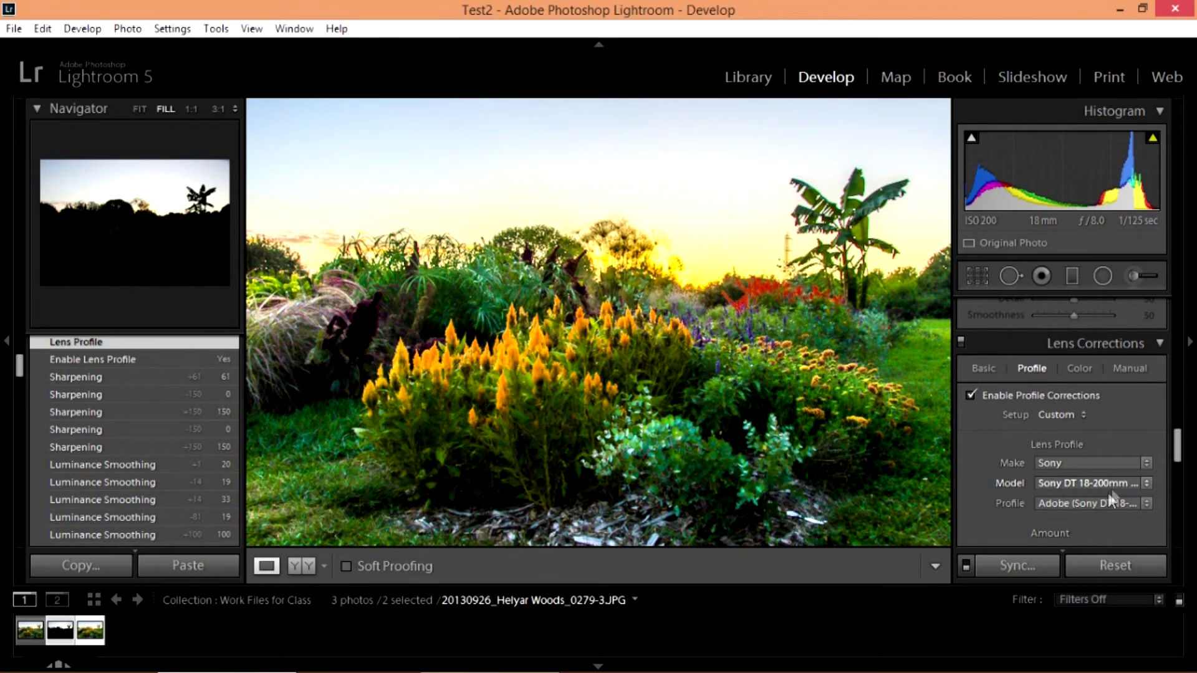
click(972, 394)
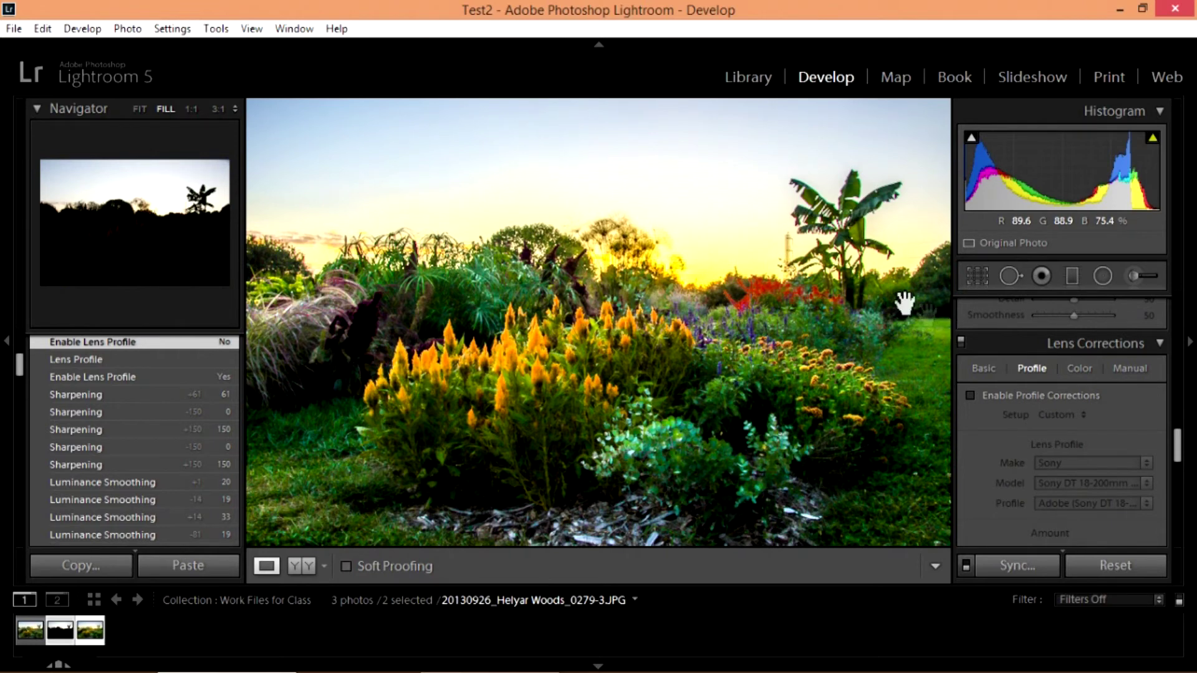
click(971, 394)
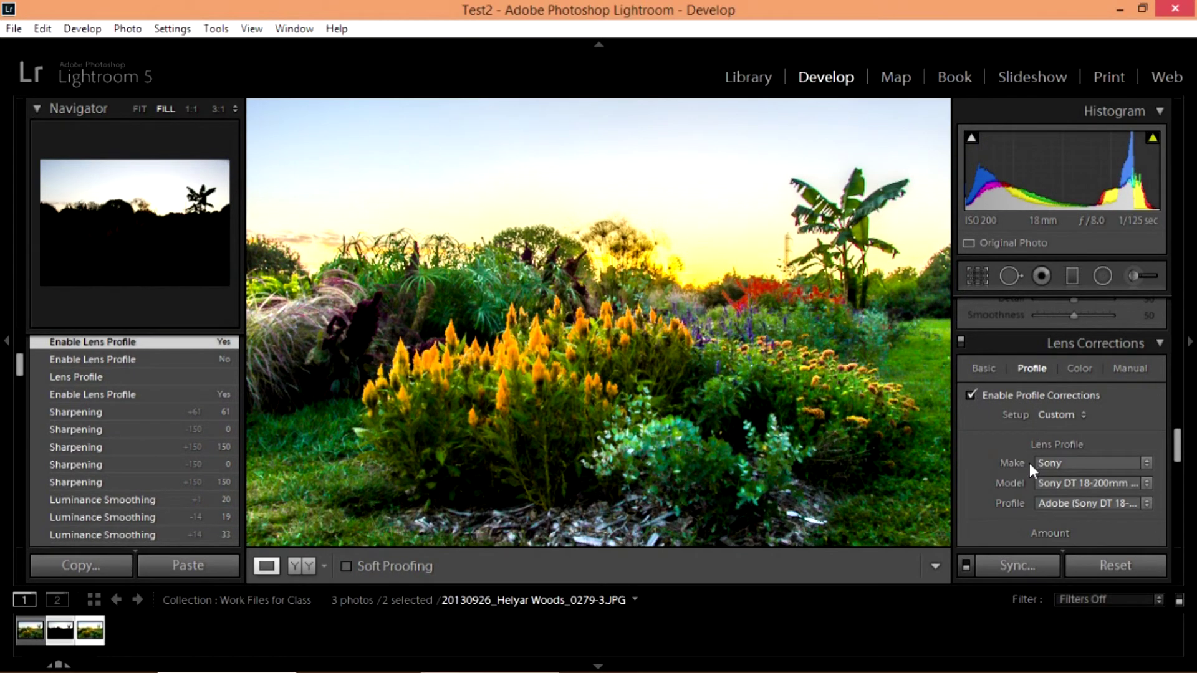
- Examine the manual Transform and Lens Vignetting settings in Lens Corrections
mouse_move(1177, 454)
mouse_down()
mouse_move(1179, 464)
mouse_move(1175, 455)
mouse_up()
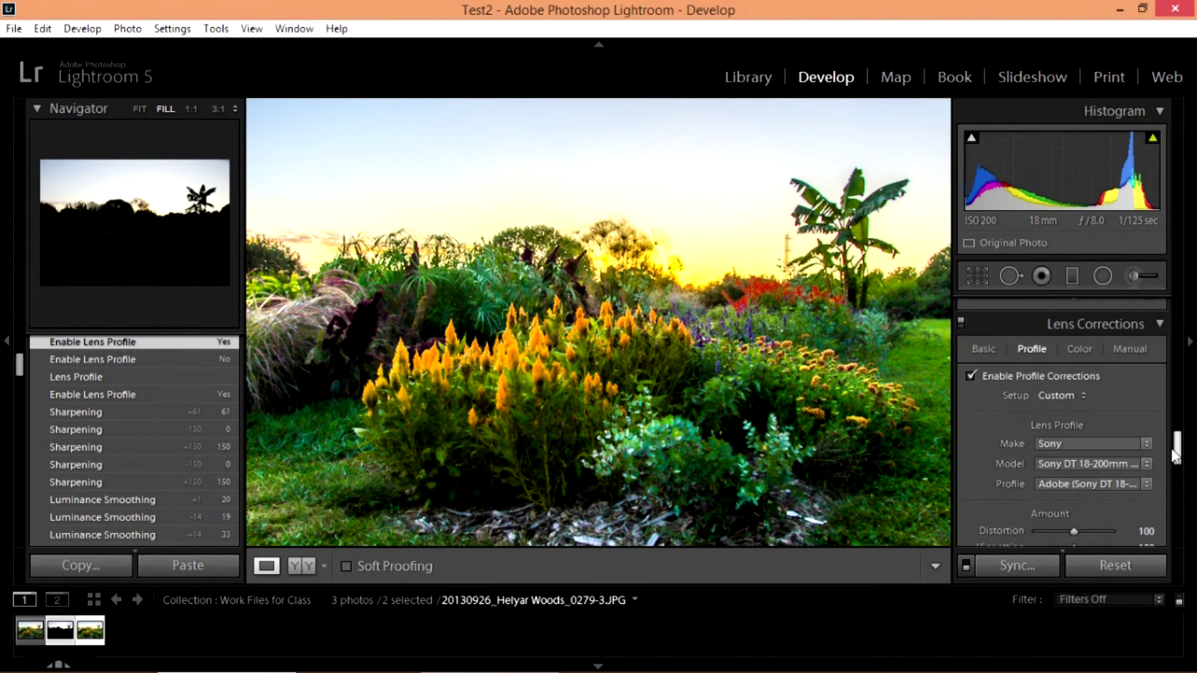
click(1122, 351)
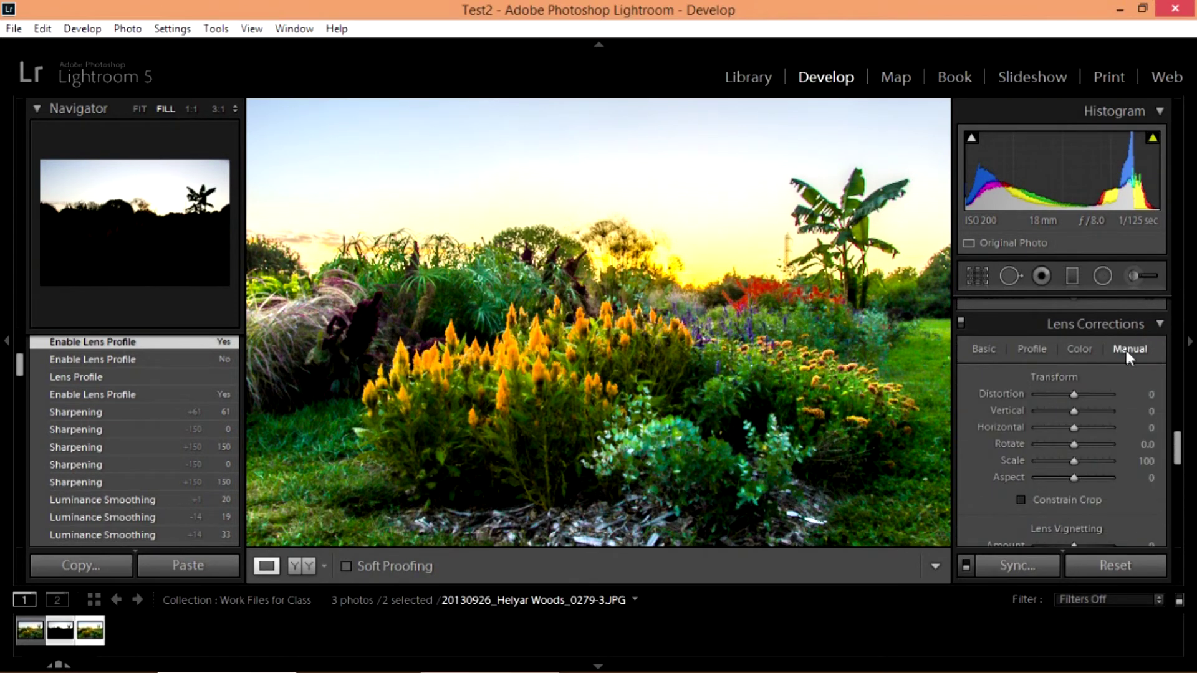
drag(1177, 441, 1177, 450)
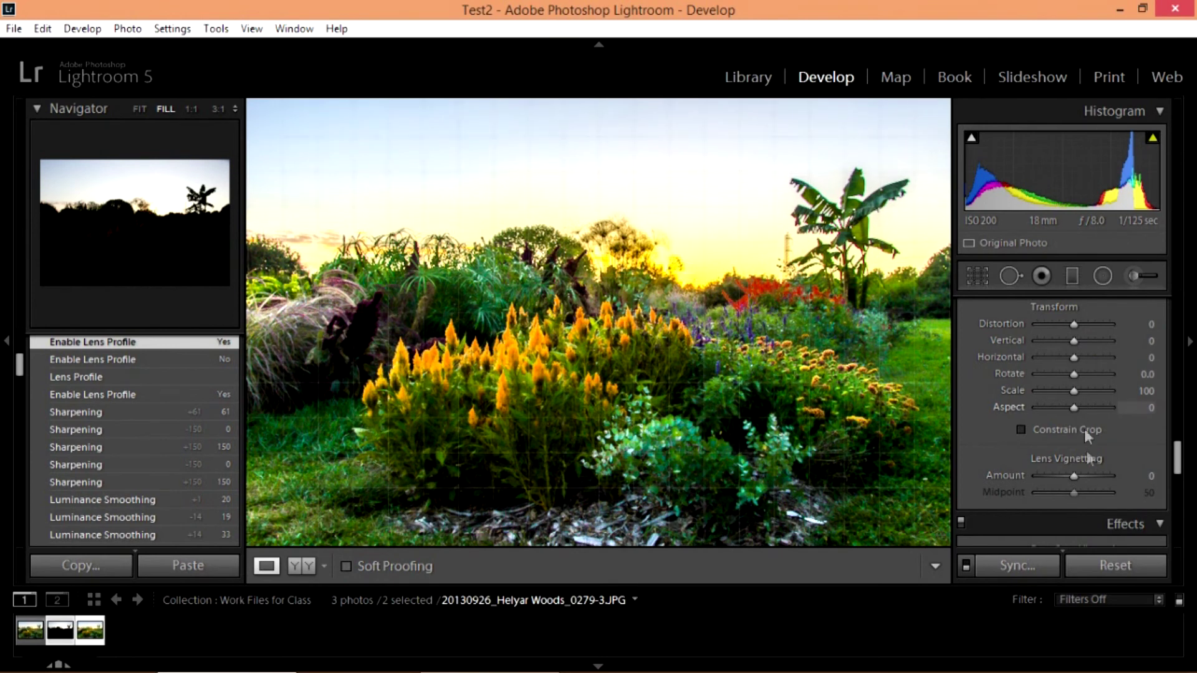
click(1074, 324)
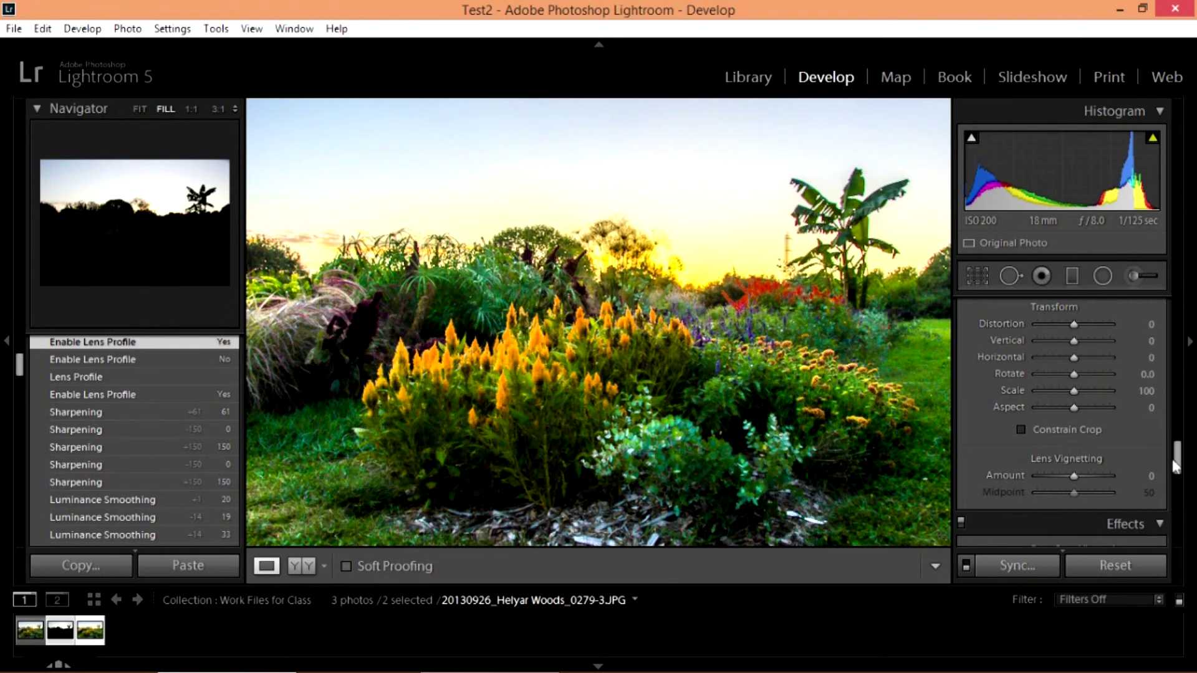
- Try post-crop vignette Amounts of -19 and -100, return to -19, and adjust Midpoint to 51 and Feather to 65
mouse_move(1178, 470)
mouse_down()
mouse_move(1178, 487)
mouse_move(1176, 476)
mouse_up()
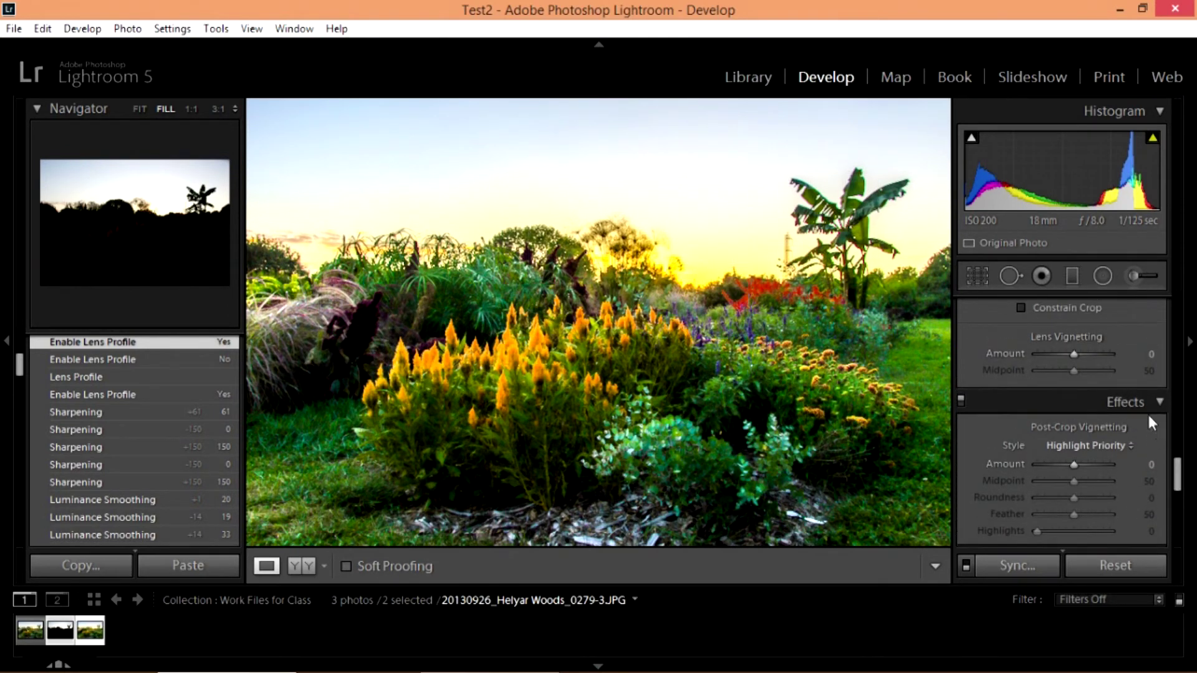
scroll(1067, 369, down, 2)
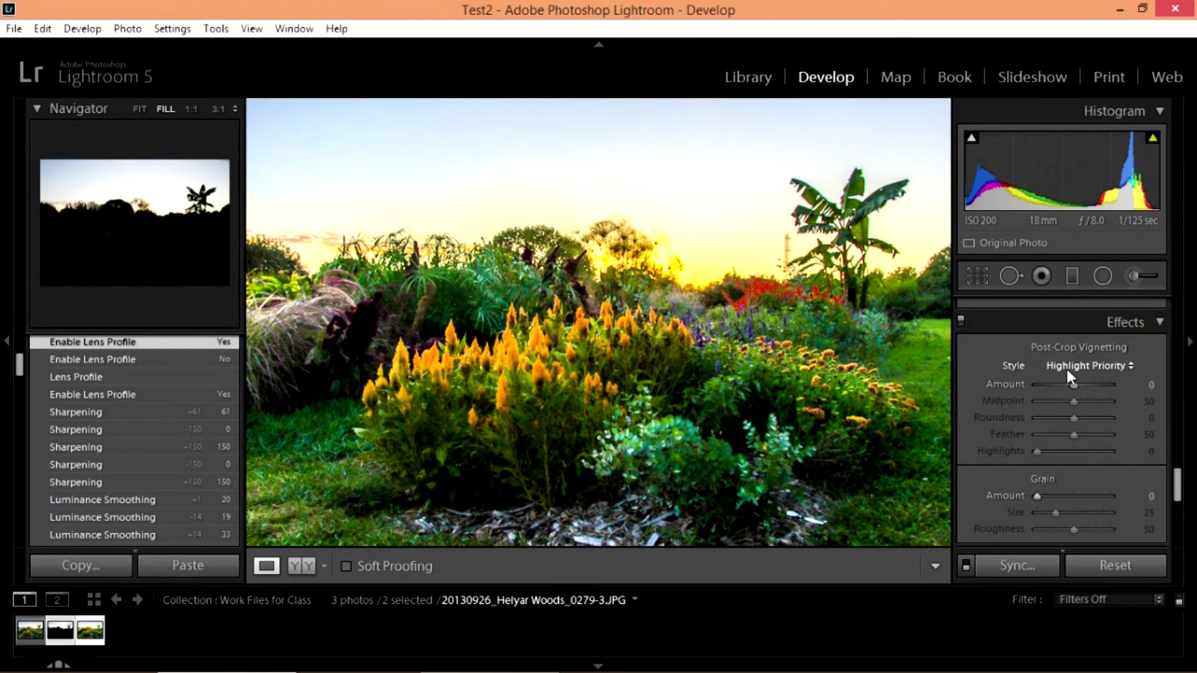
drag(1077, 385, 1070, 383)
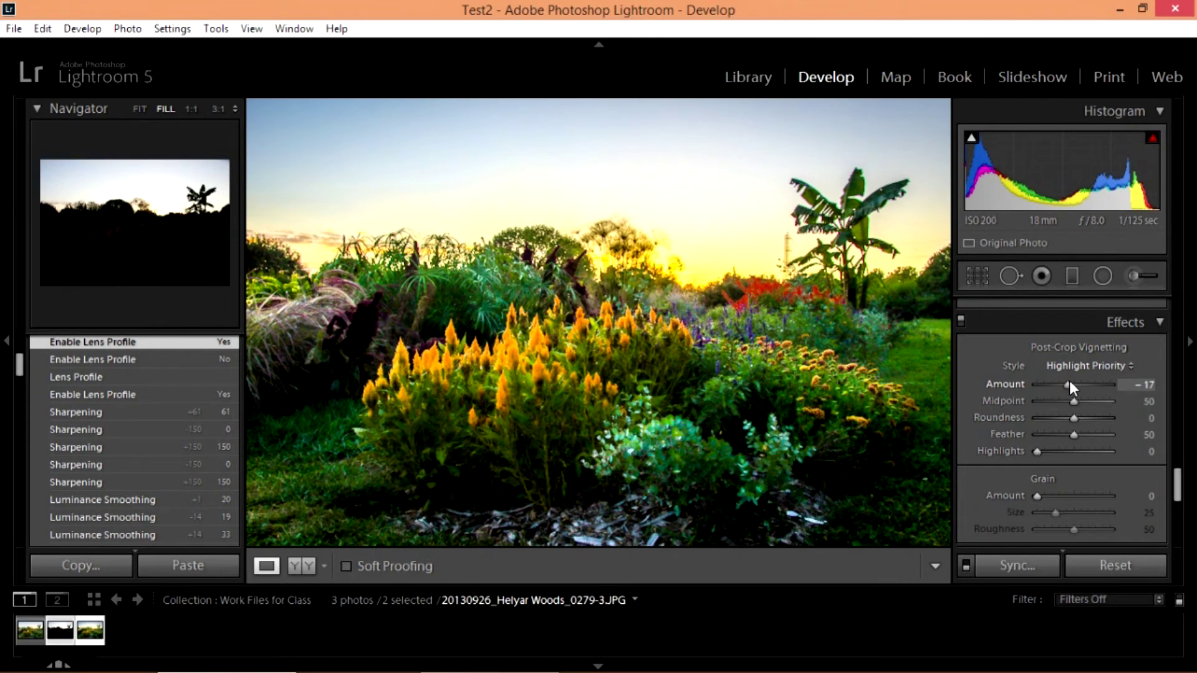
drag(1069, 383, 1068, 383)
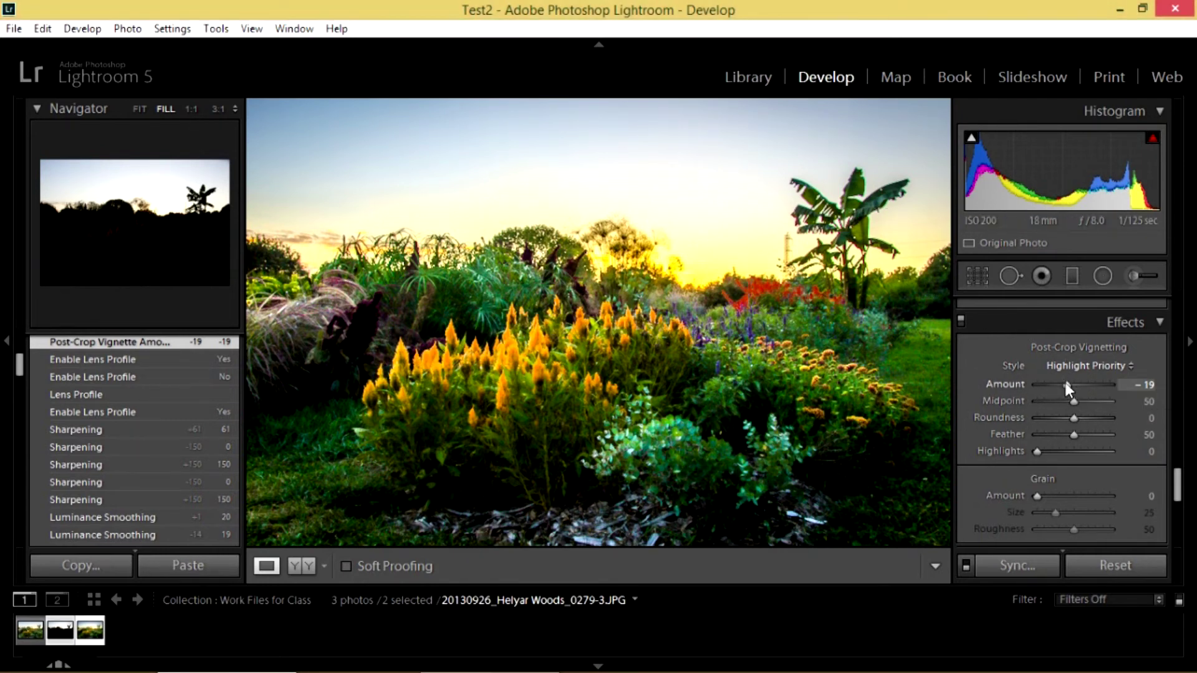
drag(1067, 383, 1027, 386)
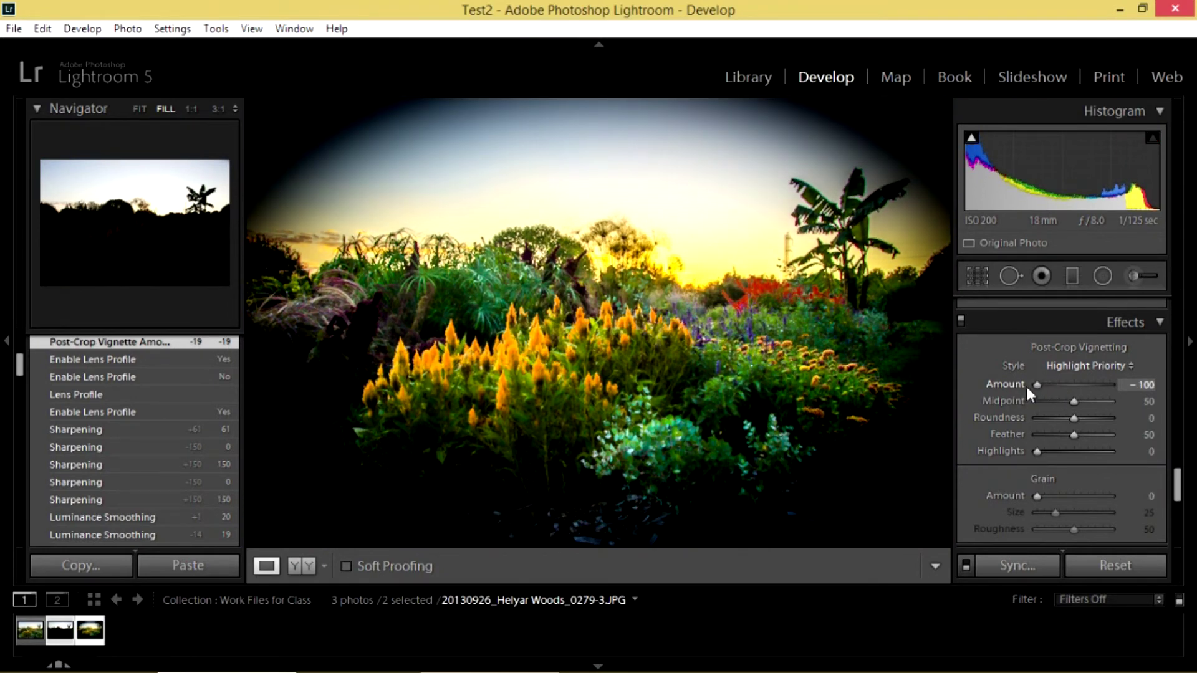
drag(1033, 384, 1065, 388)
click(1075, 403)
mouse_move(1073, 434)
mouse_down()
mouse_move(1125, 432)
mouse_move(1086, 436)
mouse_up()
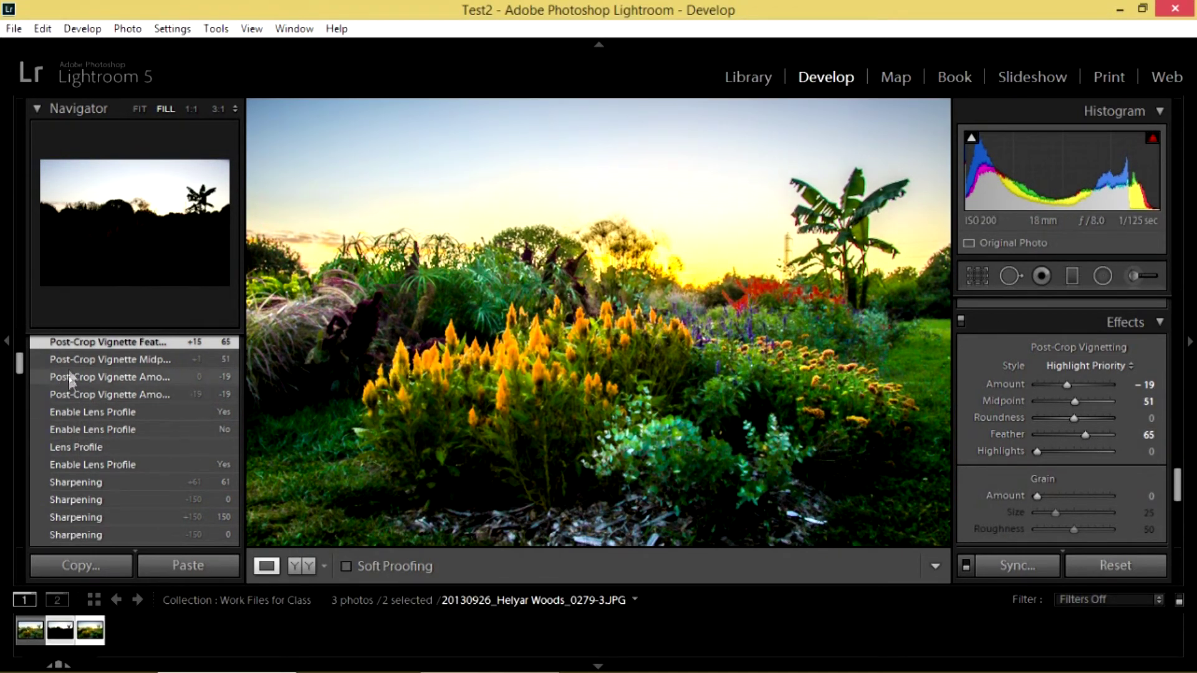
- Restore the photo's state from before the vignette trial and set the post-crop vignette Amount to -10
click(76, 413)
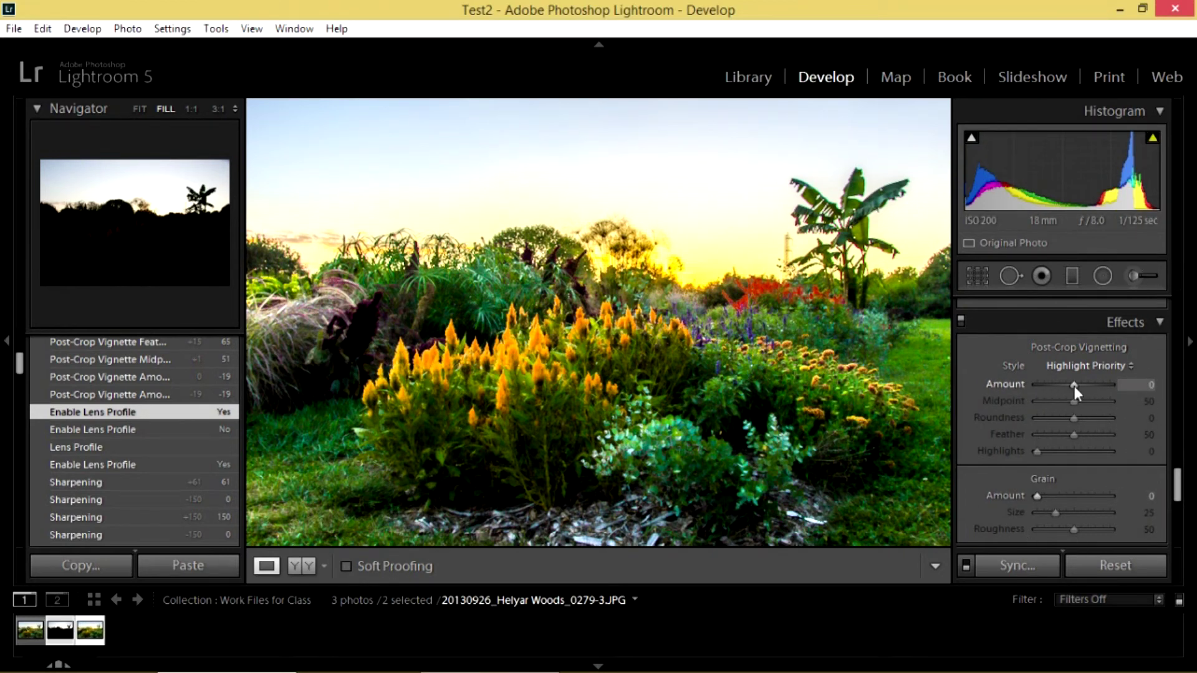
drag(1075, 386, 1072, 391)
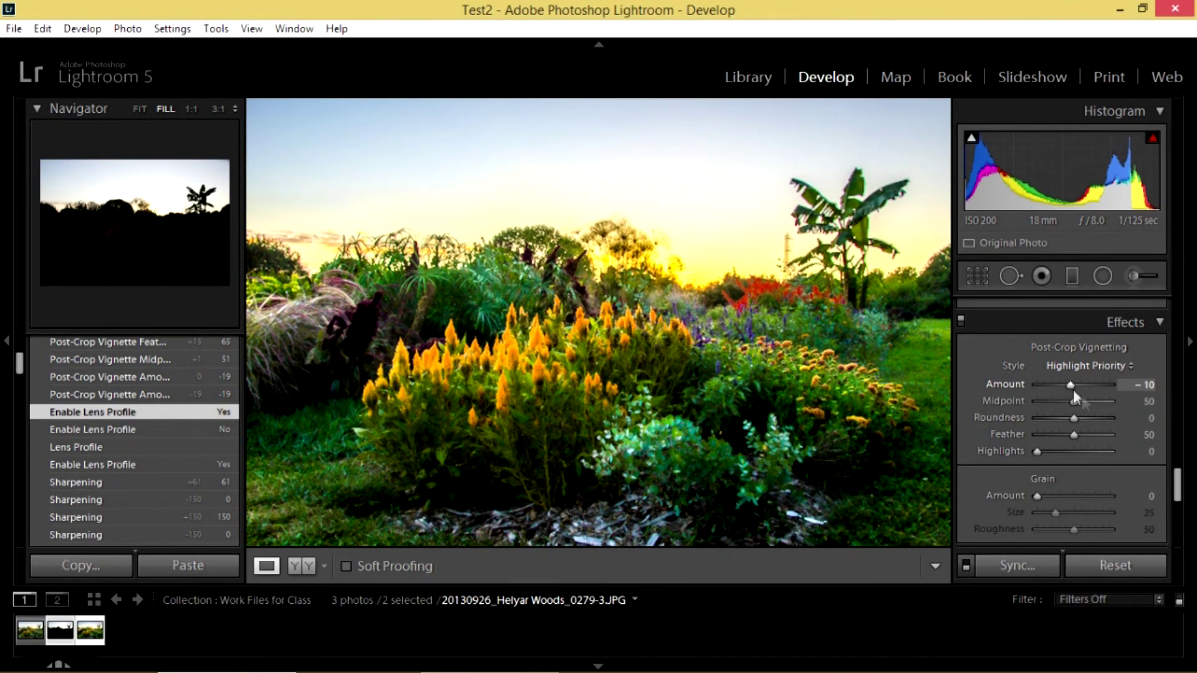
scroll(1087, 383, down, 5)
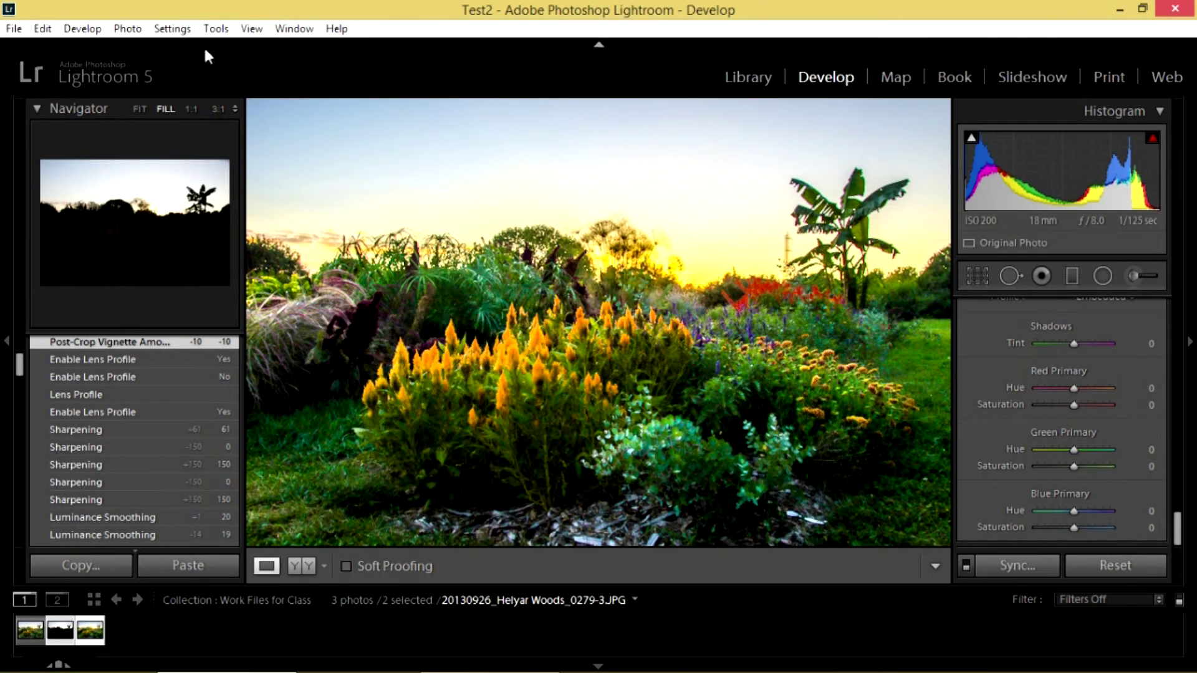
- Go to the Library grid and select the first garden photo
click(749, 77)
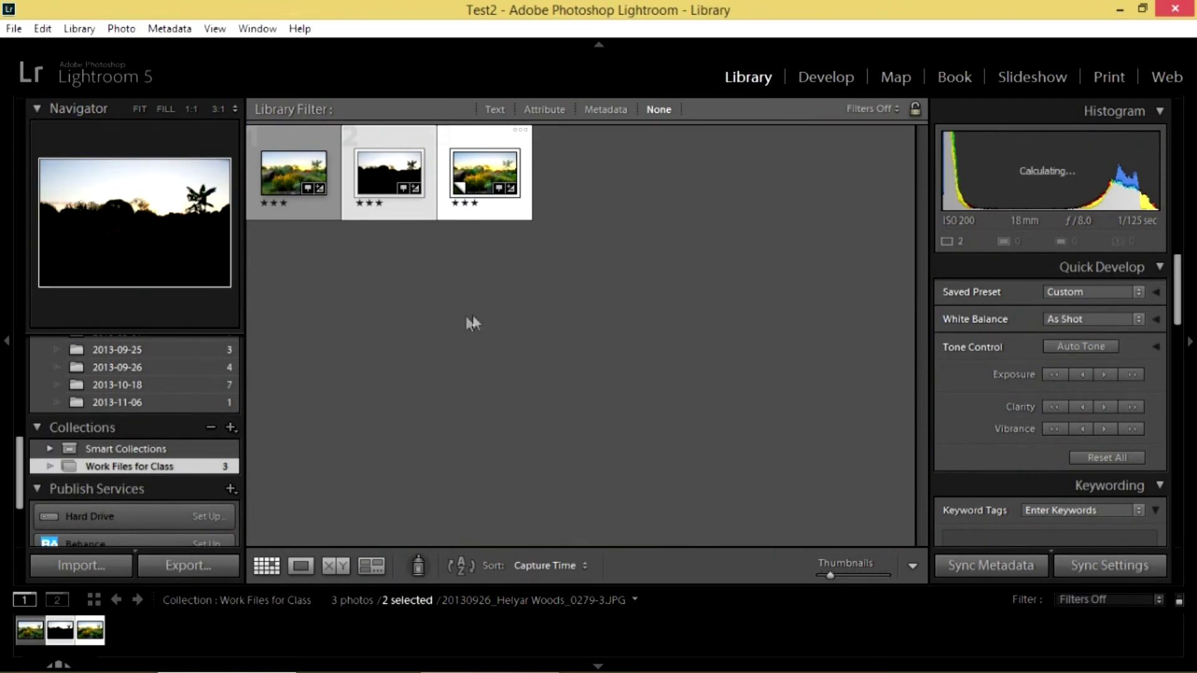
click(285, 159)
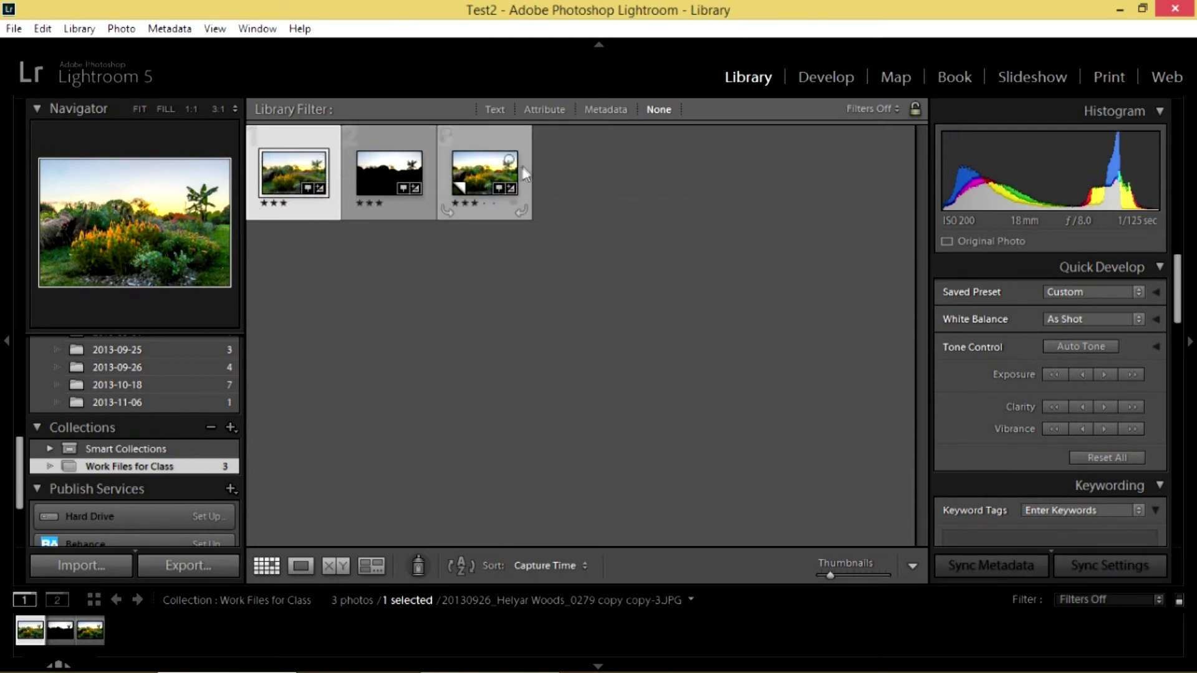
- Add the third garden photo to the selection and compare both photos full screen at Fit zoom
ctrl+click(480, 171)
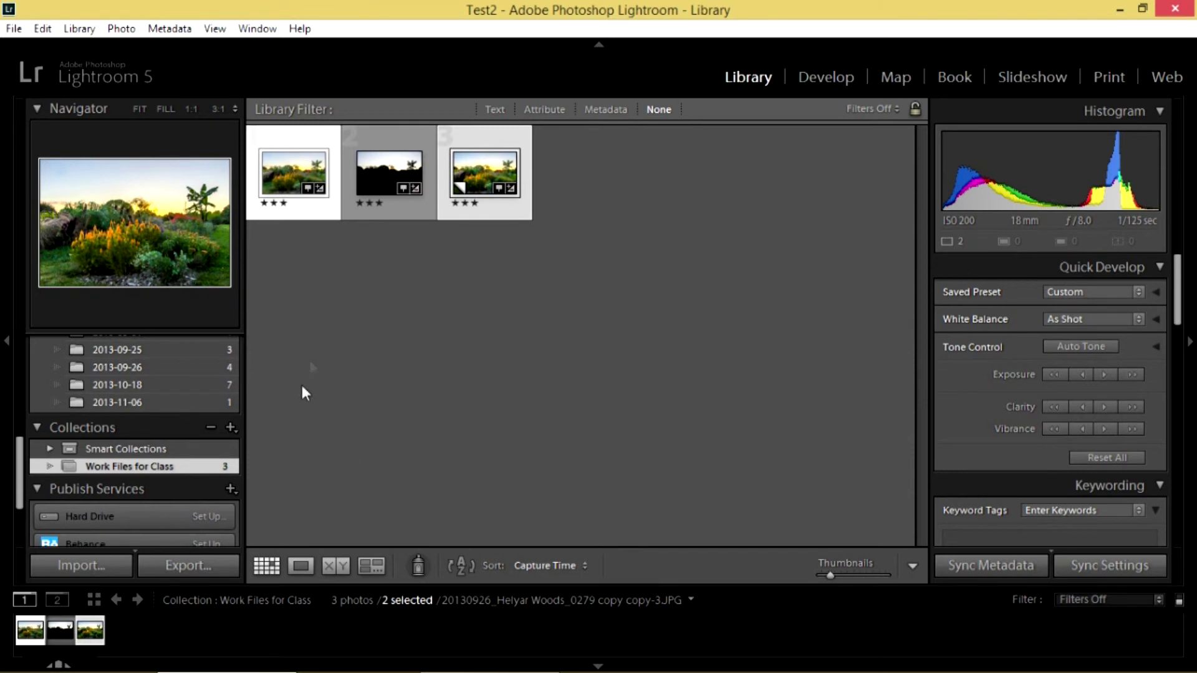
click(335, 567)
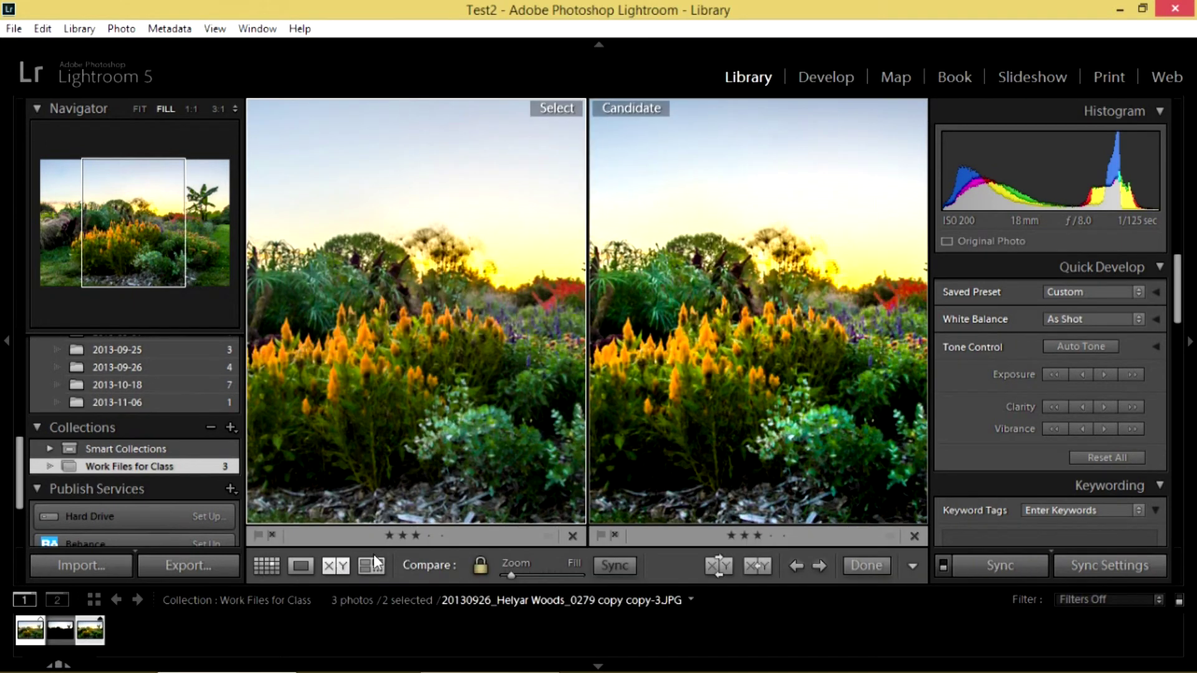
key(ctrl+shift+f)
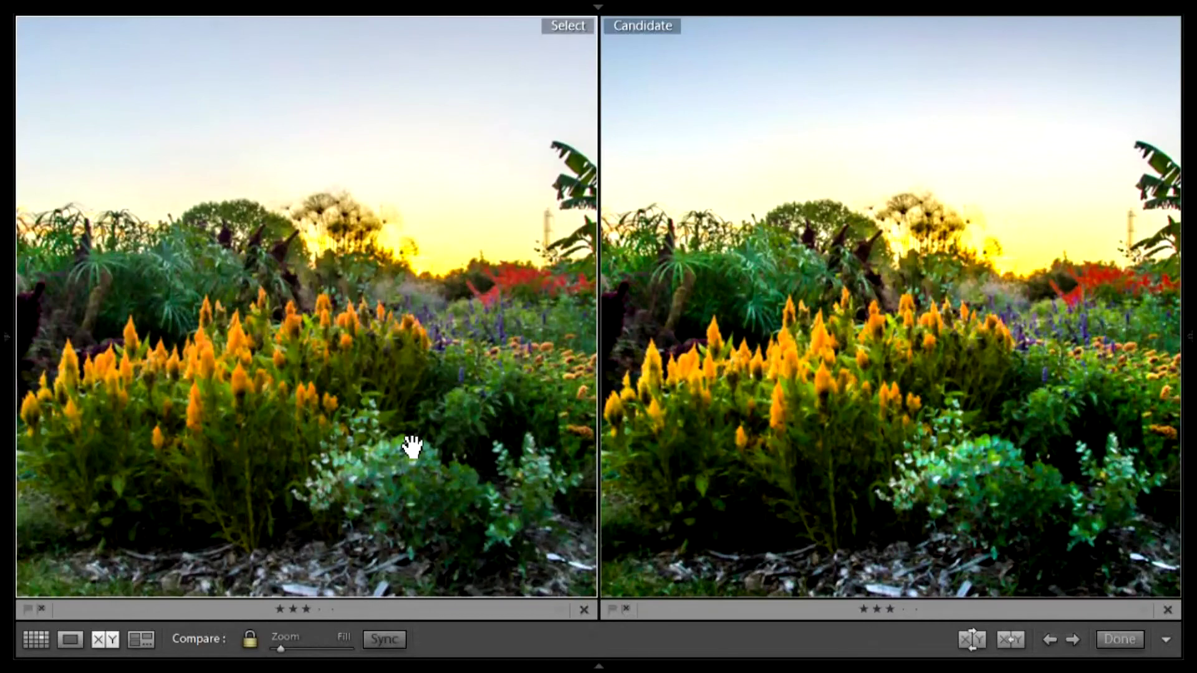
click(411, 447)
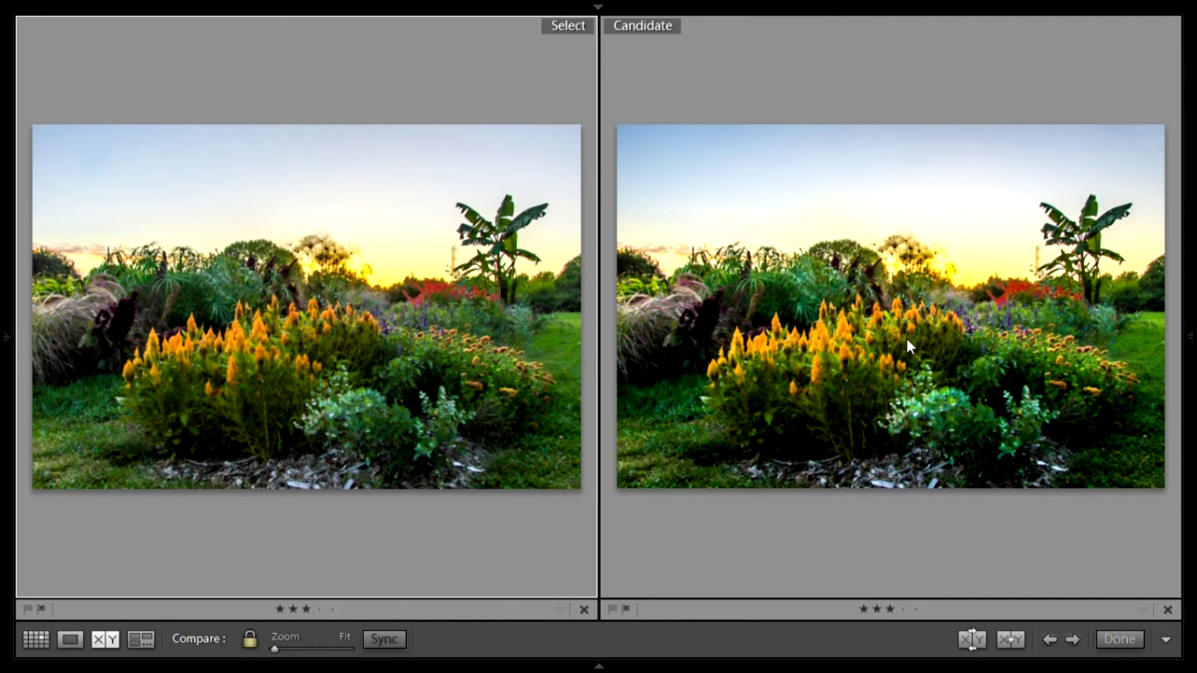
- Inspect the orange flowers in both compared photos at 1:1, then return to Fit zoom
click(893, 353)
click(893, 353)
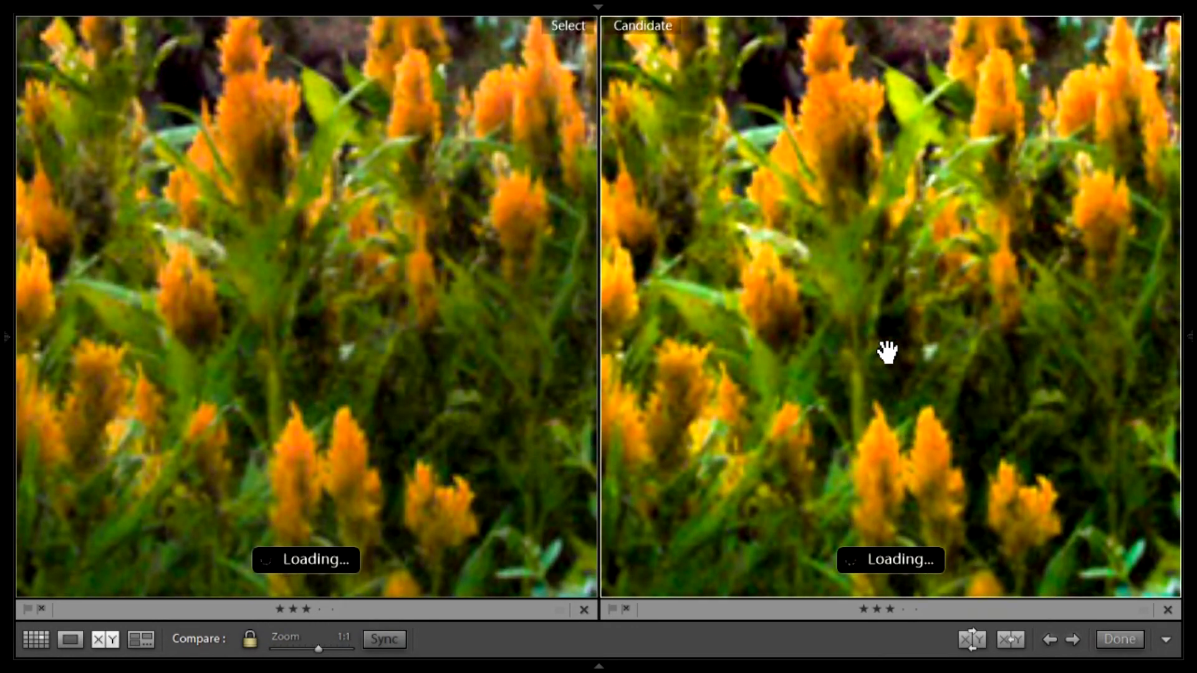
click(887, 352)
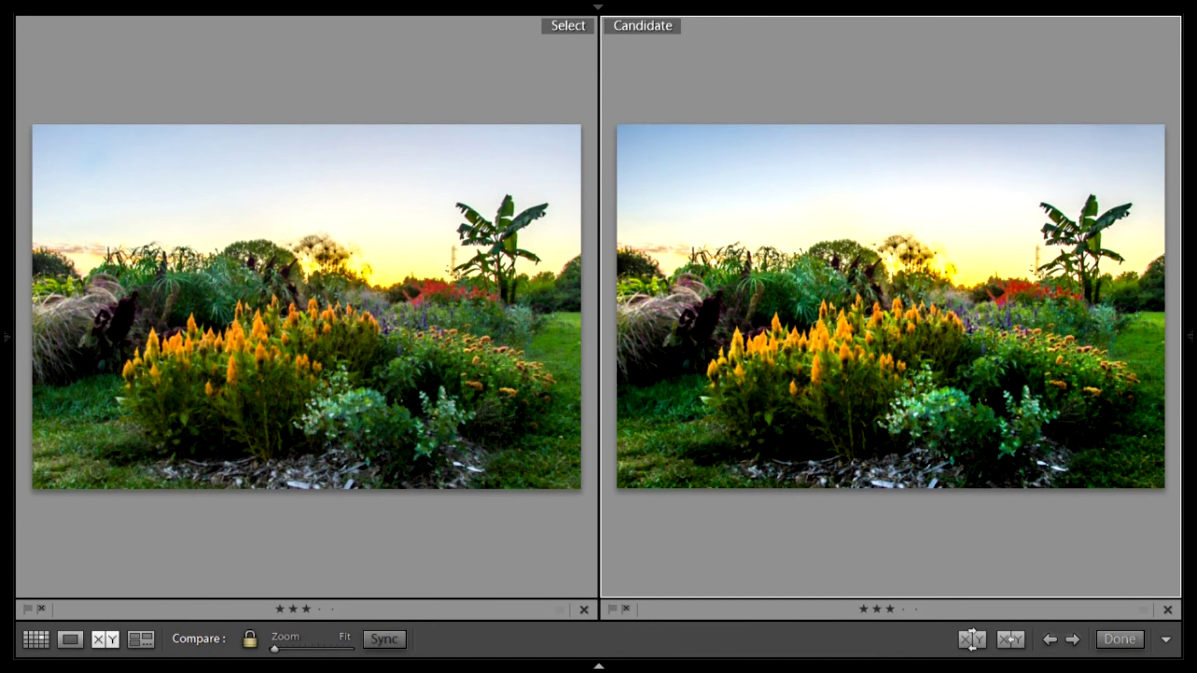
- Swap the Select and Candidate photos, make the dark silhouette photo the candidate, and return to the grid
click(970, 640)
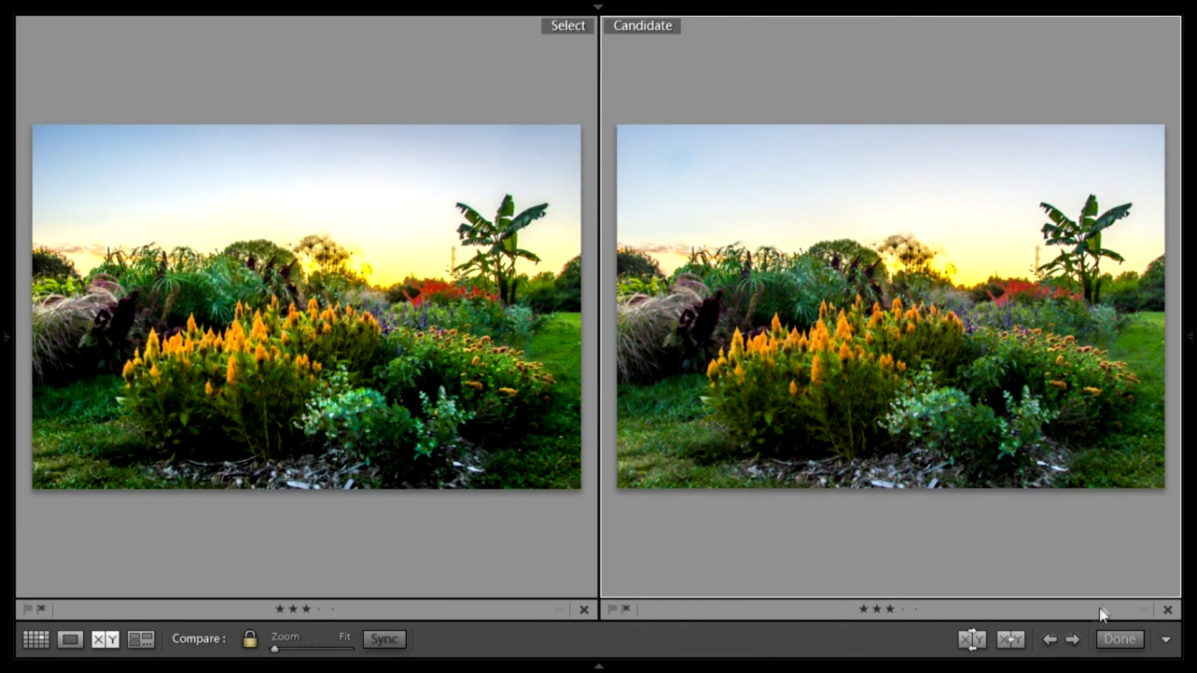
click(1072, 637)
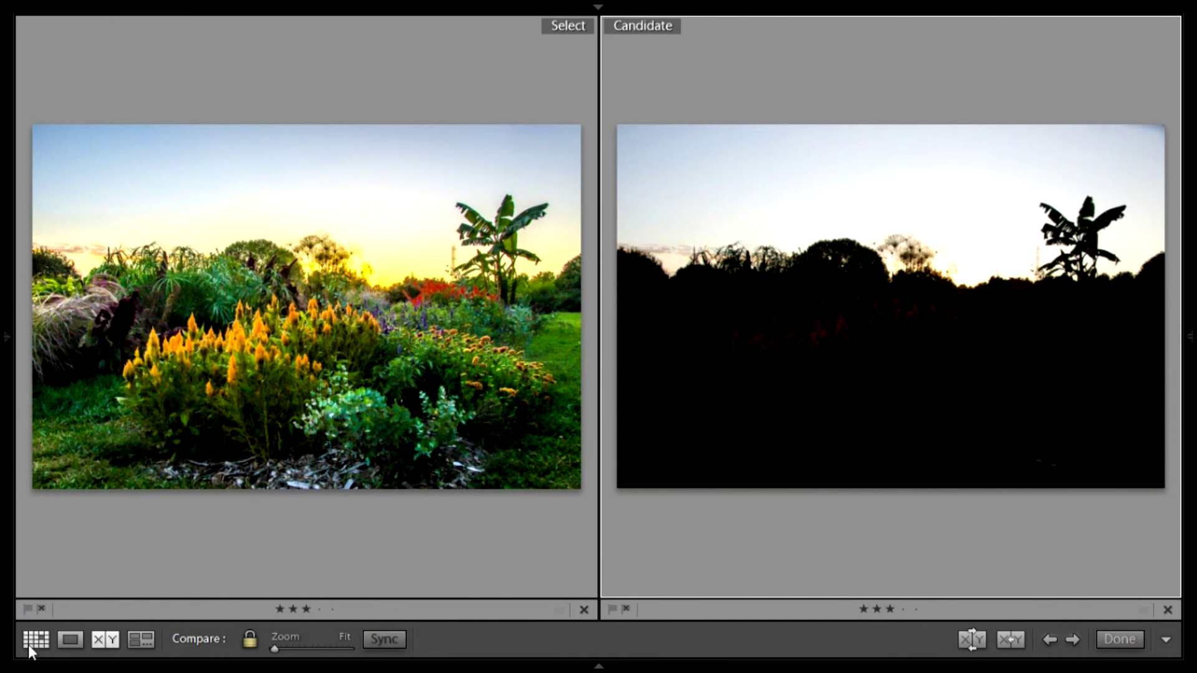
click(30, 641)
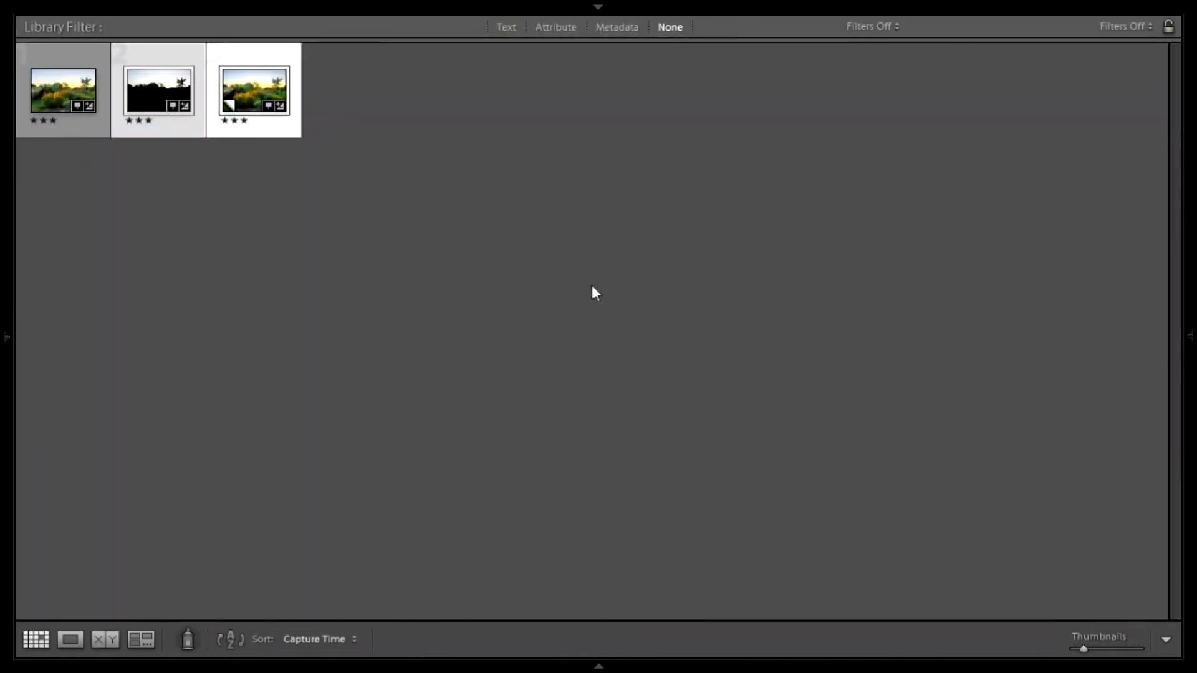
- Restore the side panels, module picker and filmstrip around the grid, and show the Catalog and Folders lists
key(Tab)
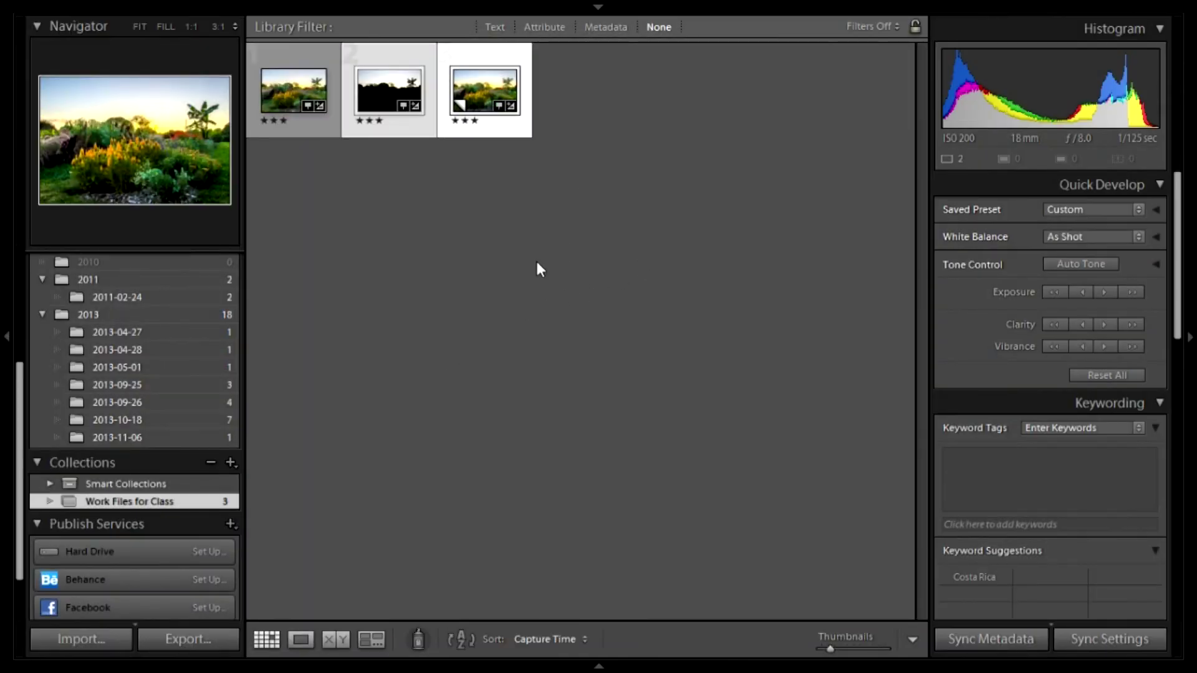
mouse_move(462, 82)
mouse_down()
mouse_move(482, 87)
mouse_move(490, 68)
mouse_move(454, 74)
mouse_up()
scroll(23, 511, down, 3)
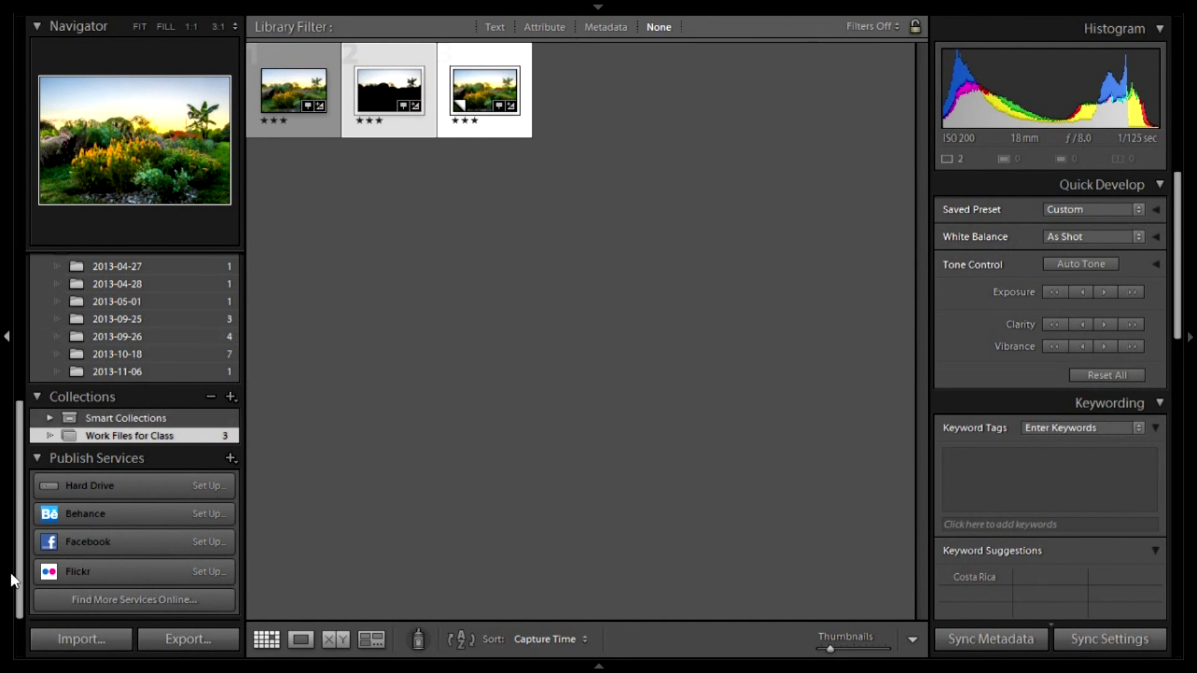
scroll(21, 592, up, 1)
scroll(20, 592, up, 12)
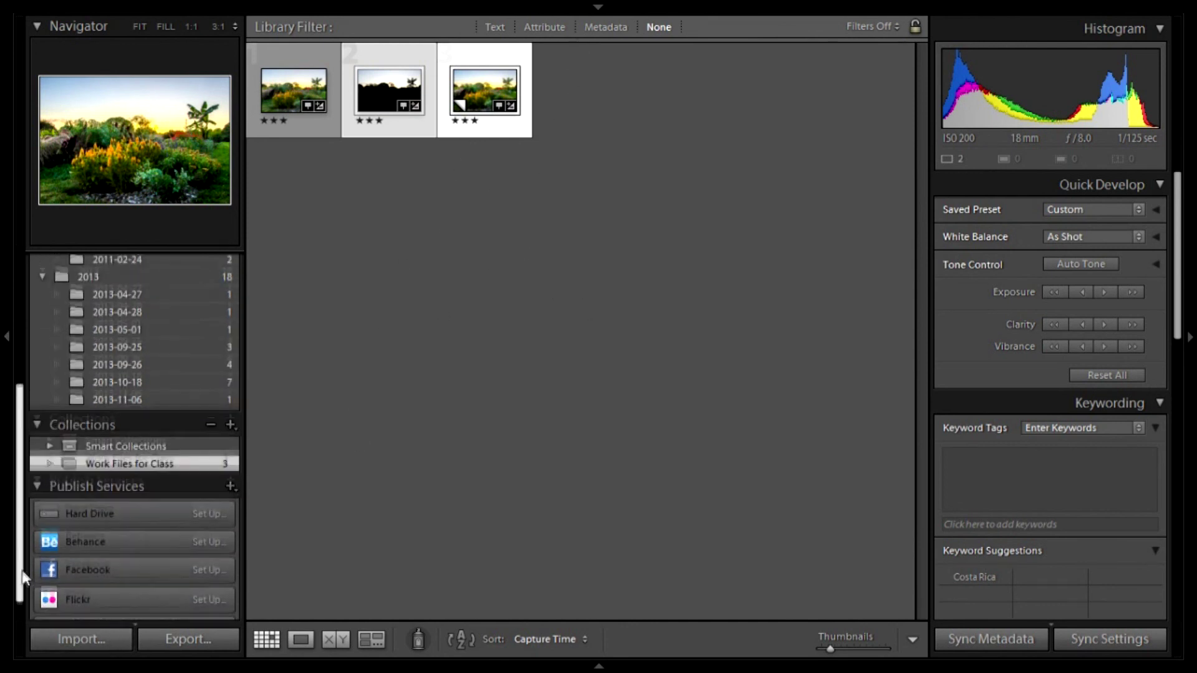
mouse_move(473, 126)
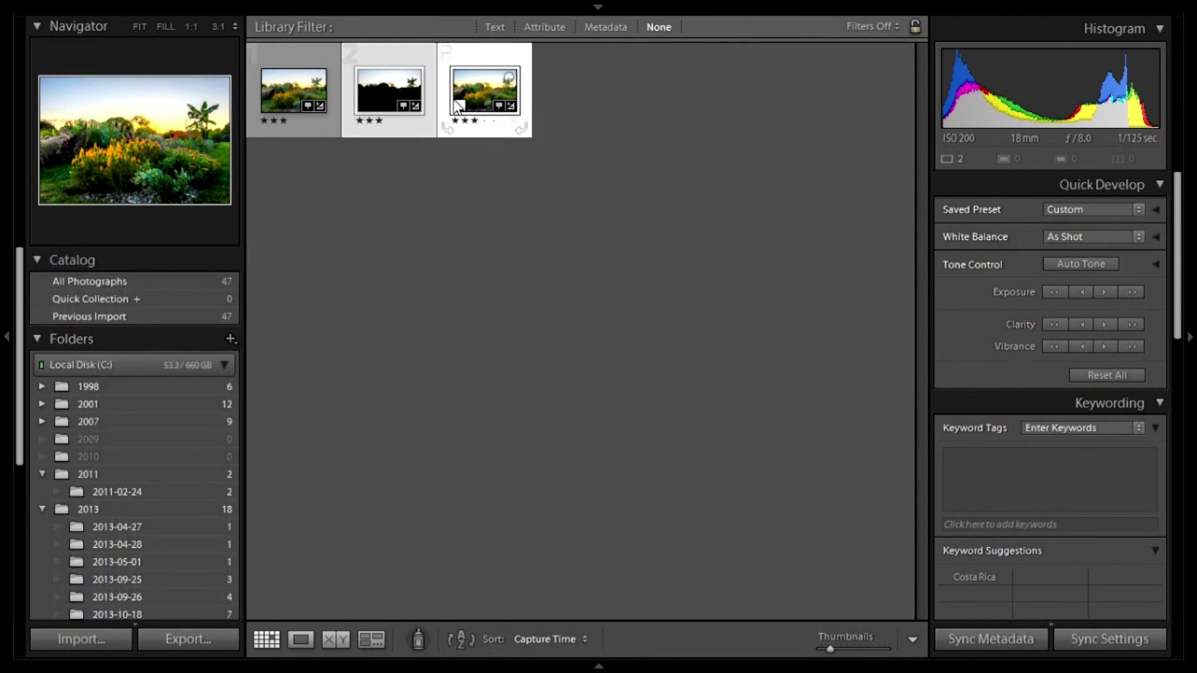
key(shift+Tab)
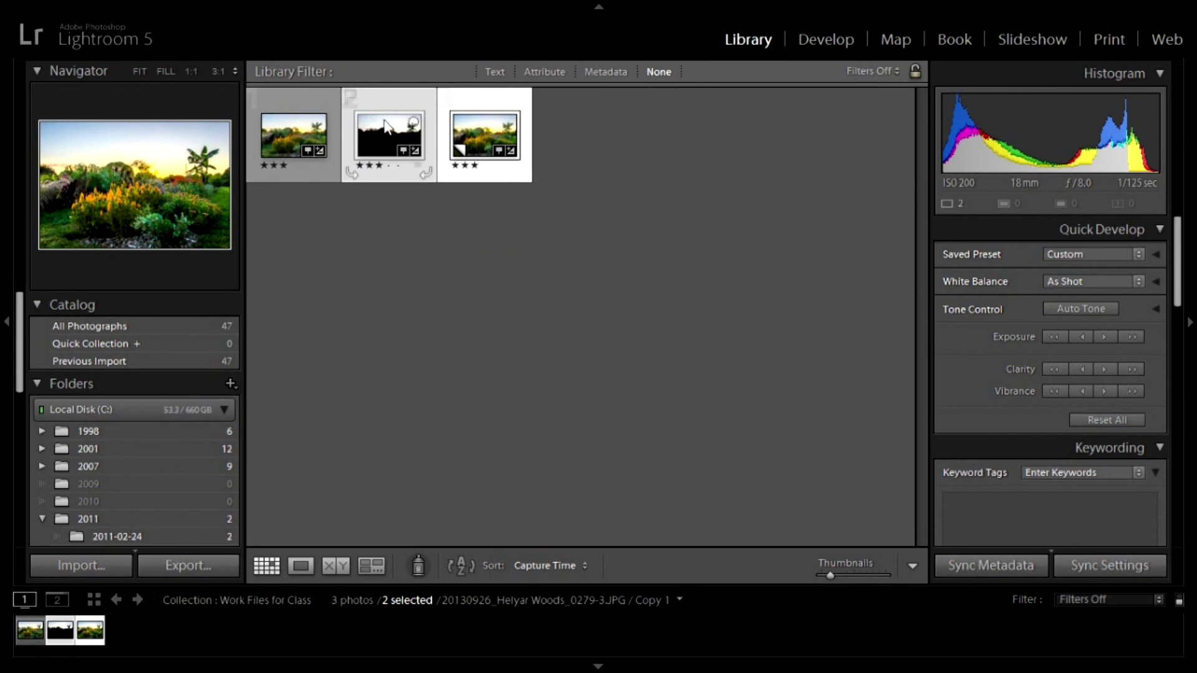
- Begin exporting the two selected photos to the hard drive, with the Documents folder as the specific destination
mouse_move(73, 5)
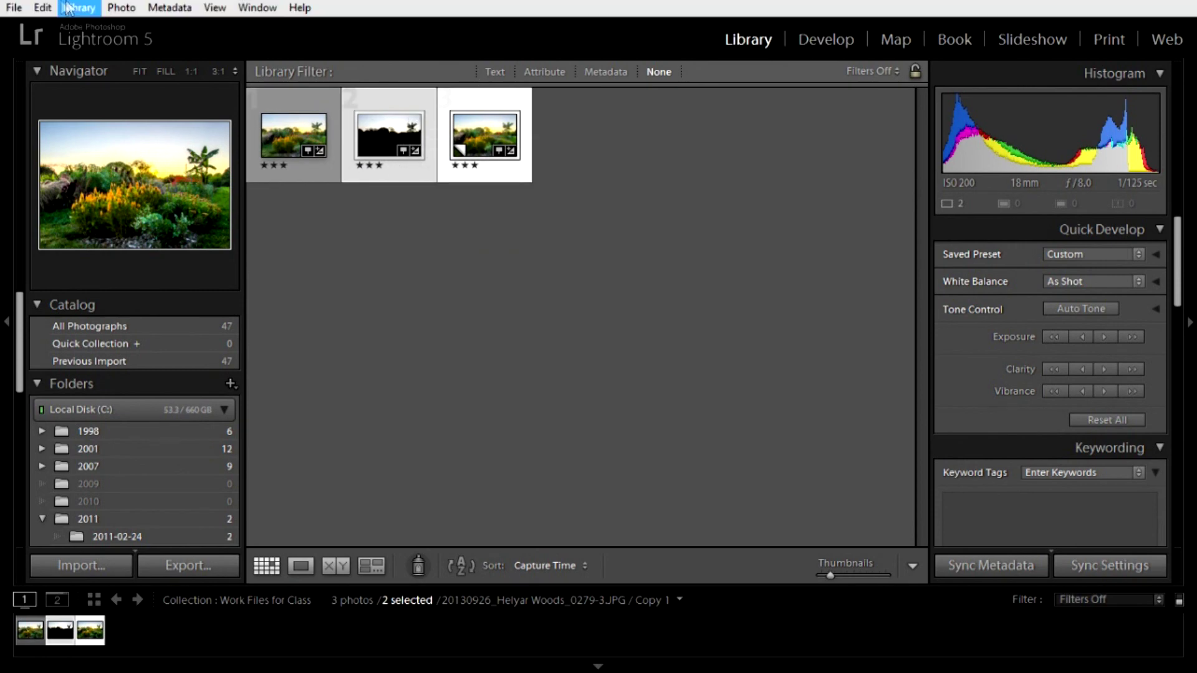
click(14, 7)
click(644, 374)
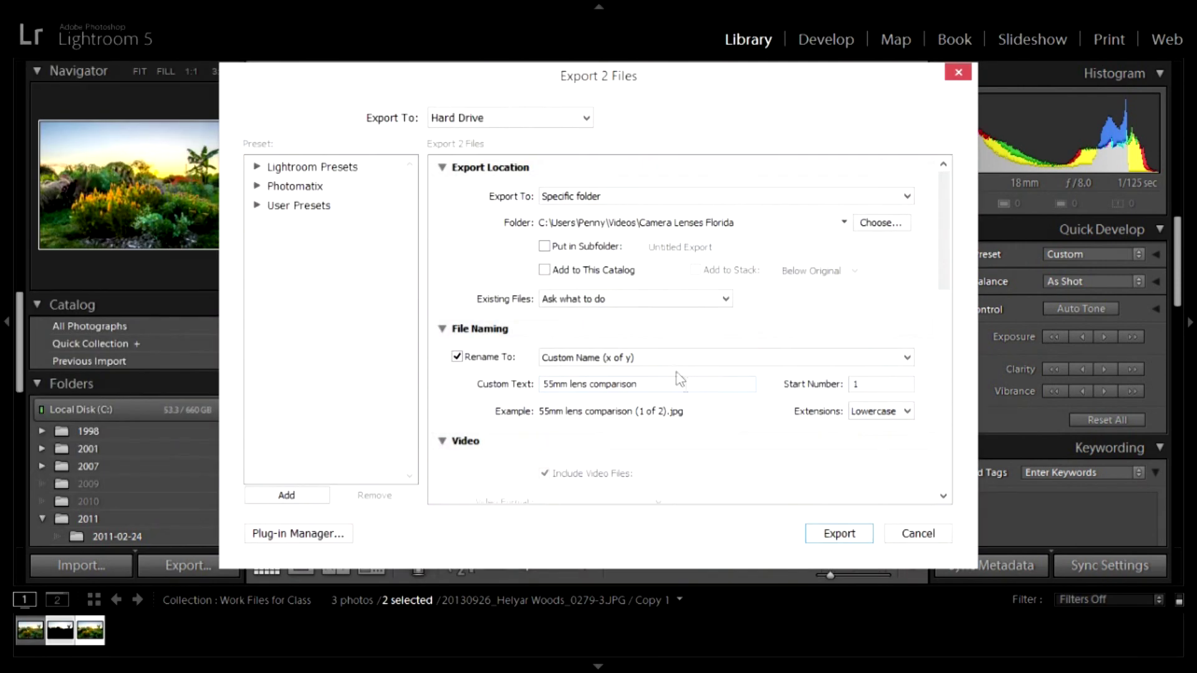
click(818, 198)
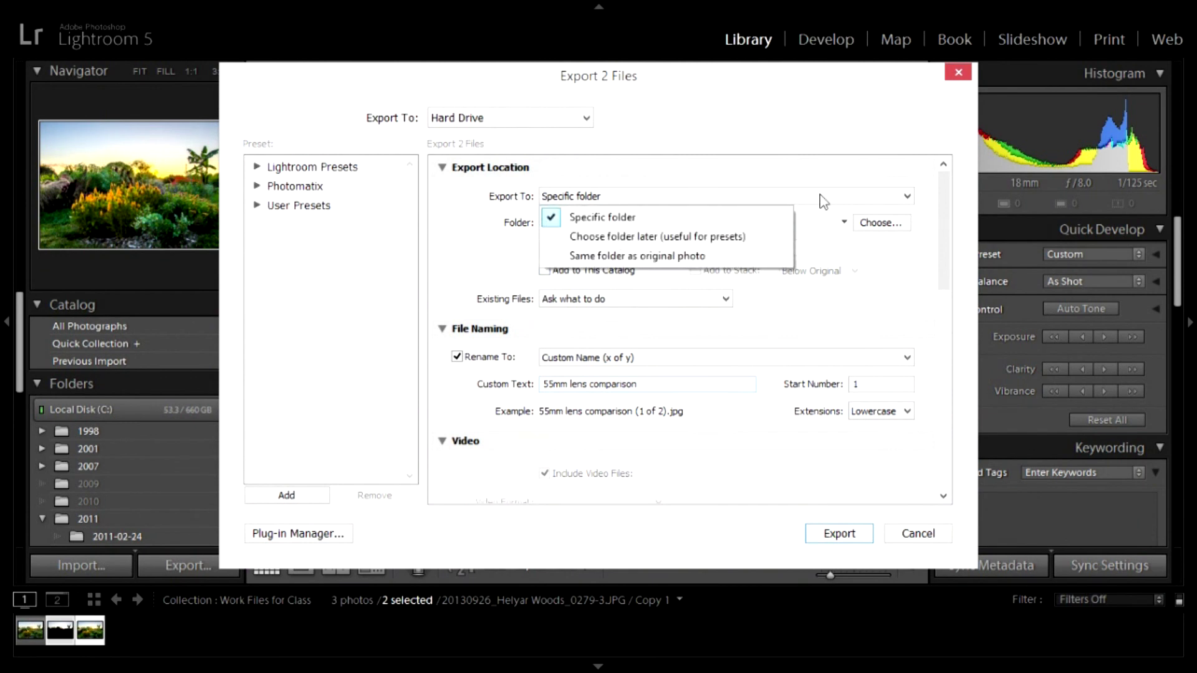
click(869, 196)
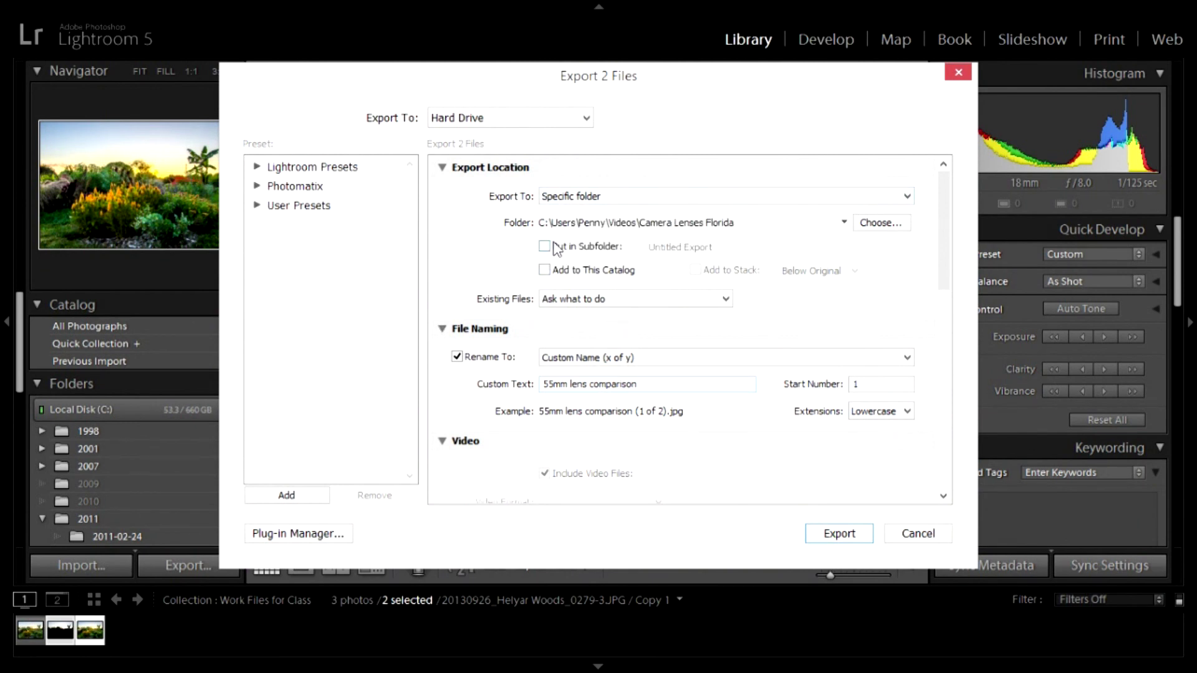
click(867, 224)
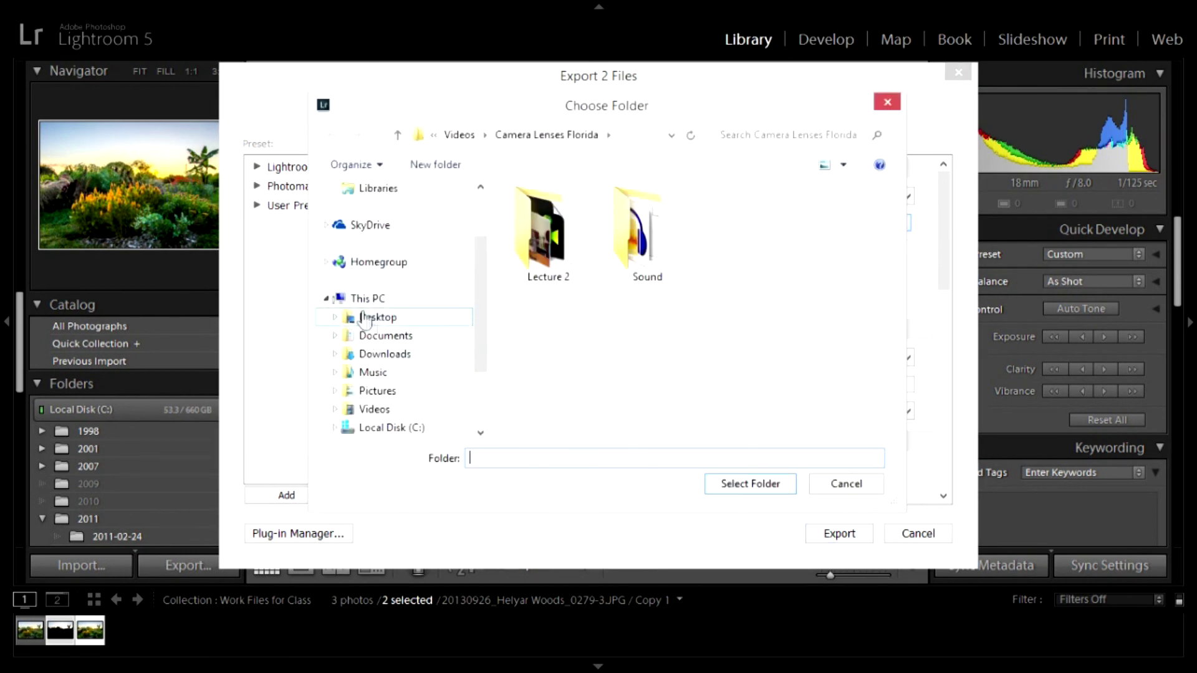
click(380, 337)
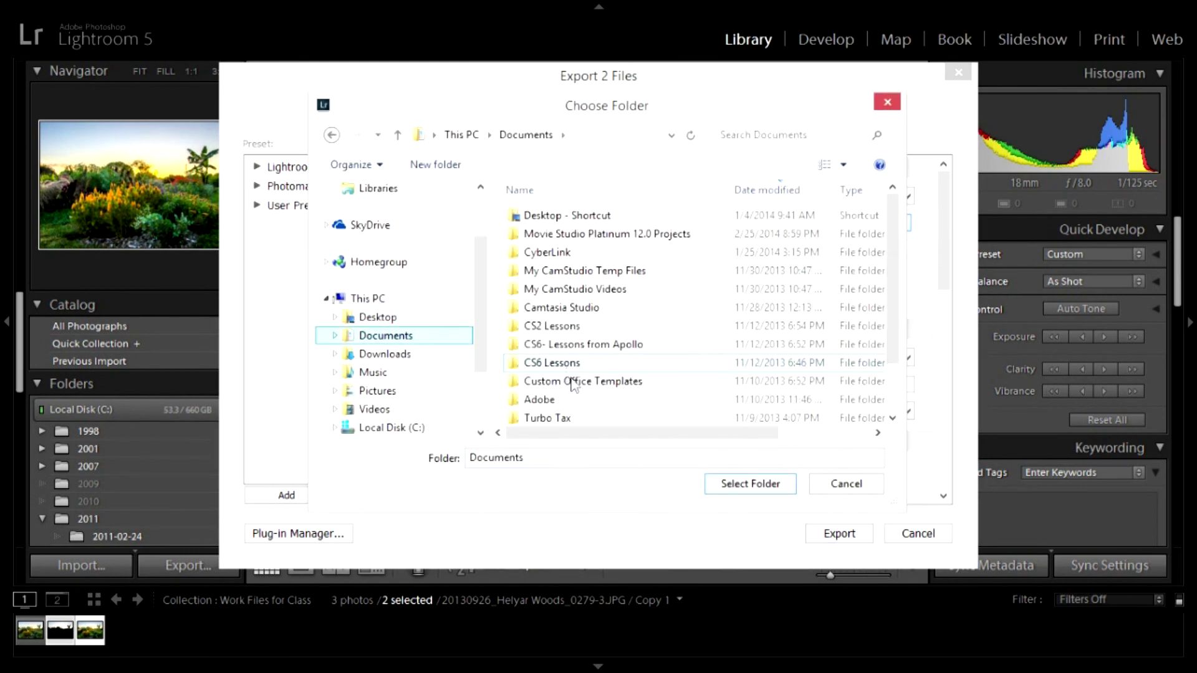
click(750, 484)
- Set the custom name text to "Lightroom Photo For Class Assignment" and export the two files
click(632, 359)
click(631, 374)
click(639, 383)
text(Lig)
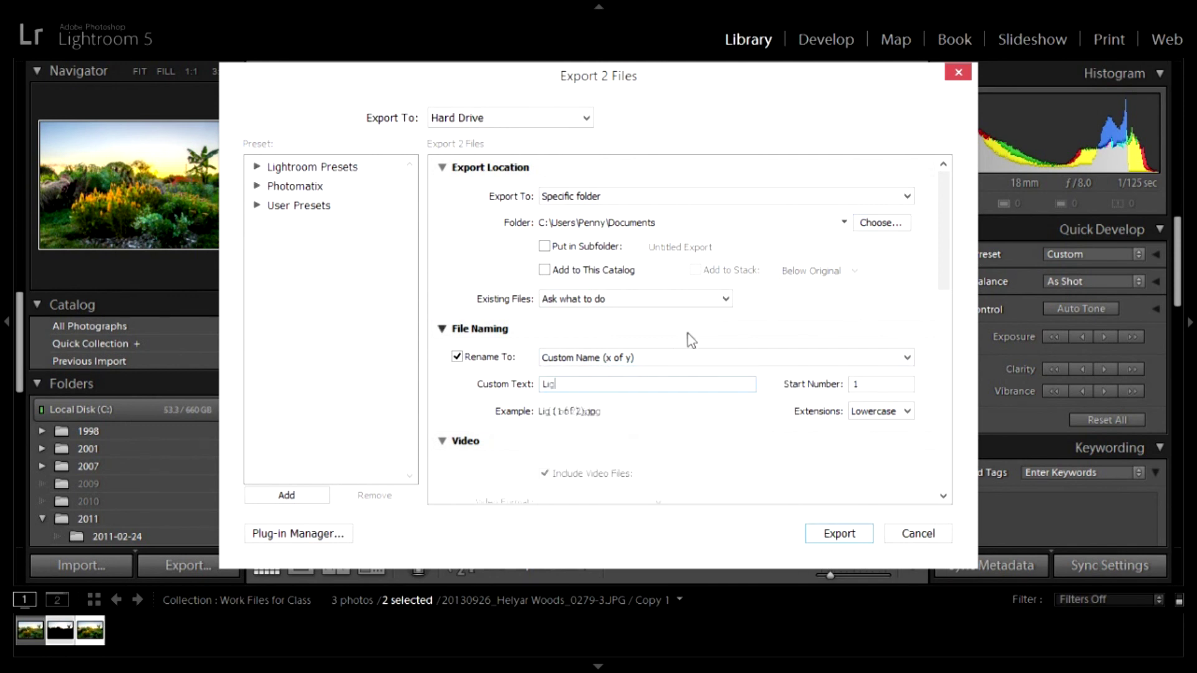
text(htroom P)
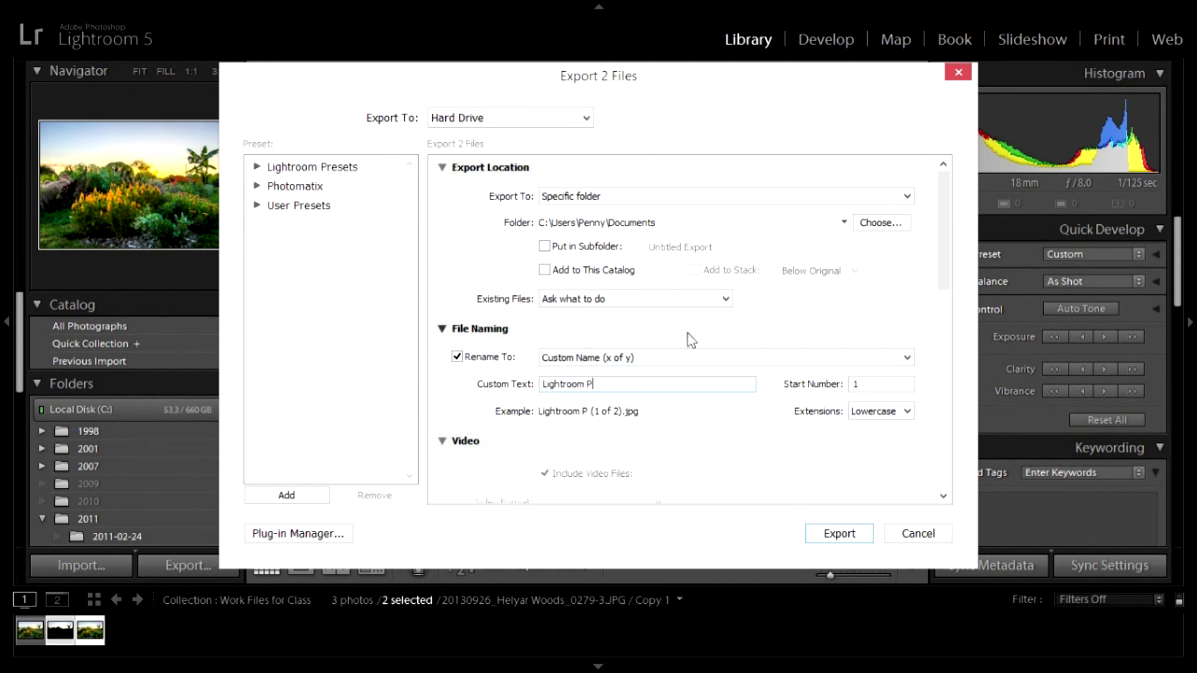
text(hoto For )
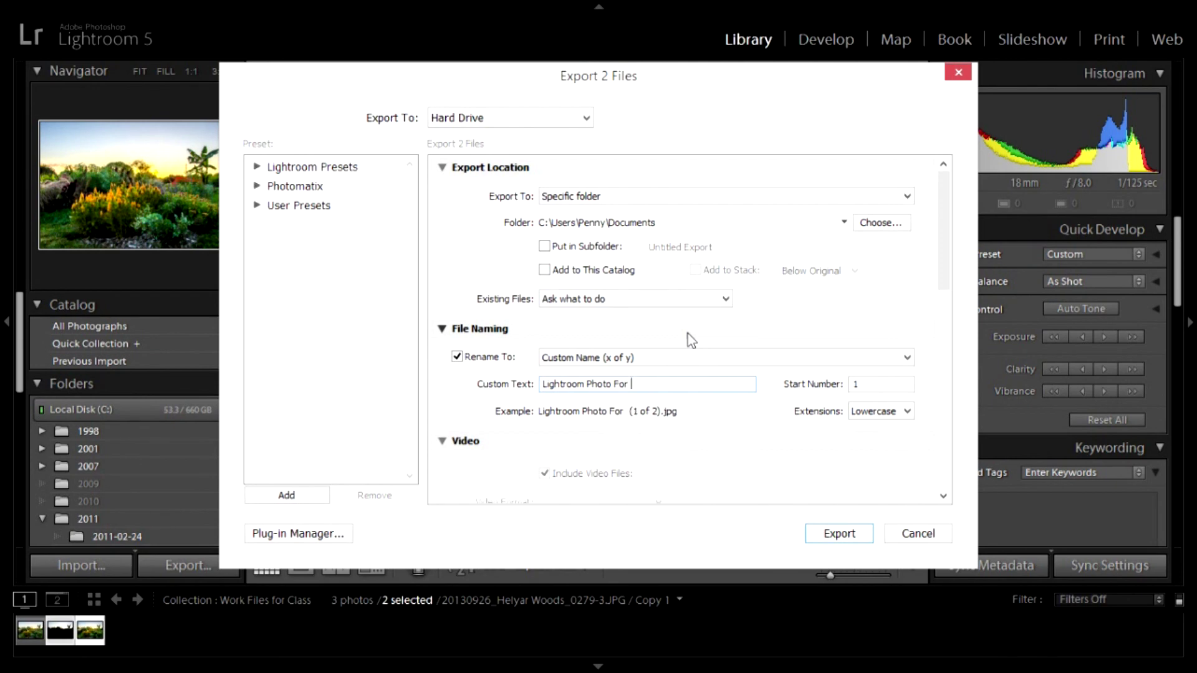
text(Class Assignment)
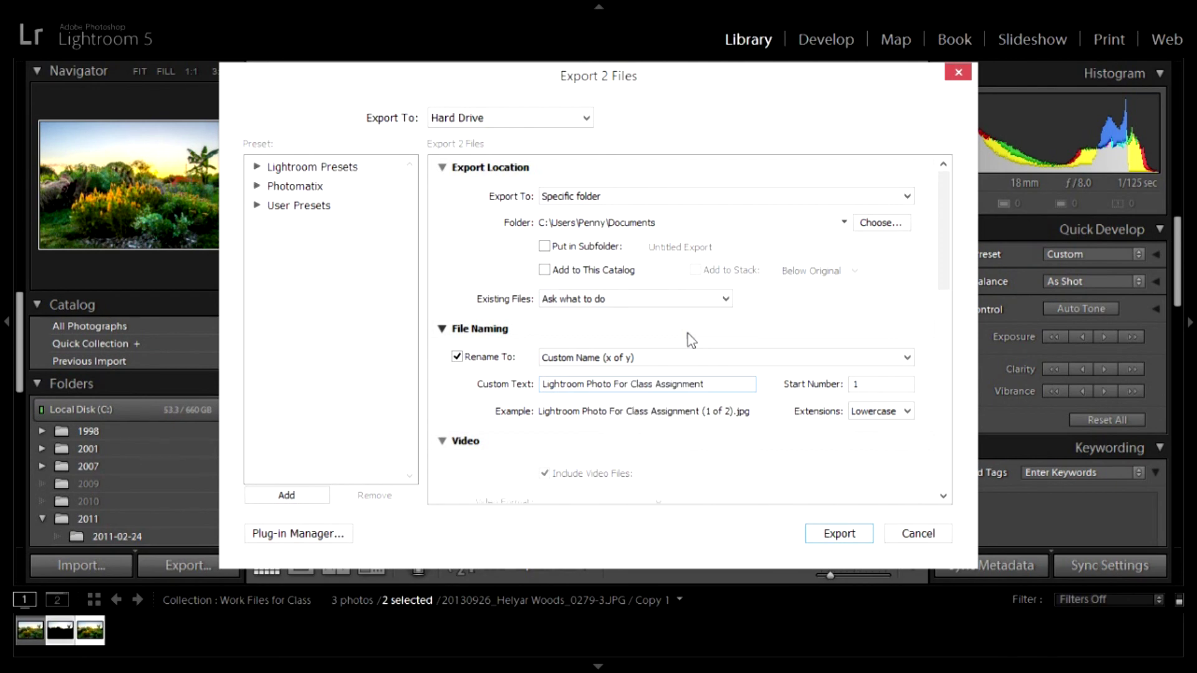
click(819, 538)
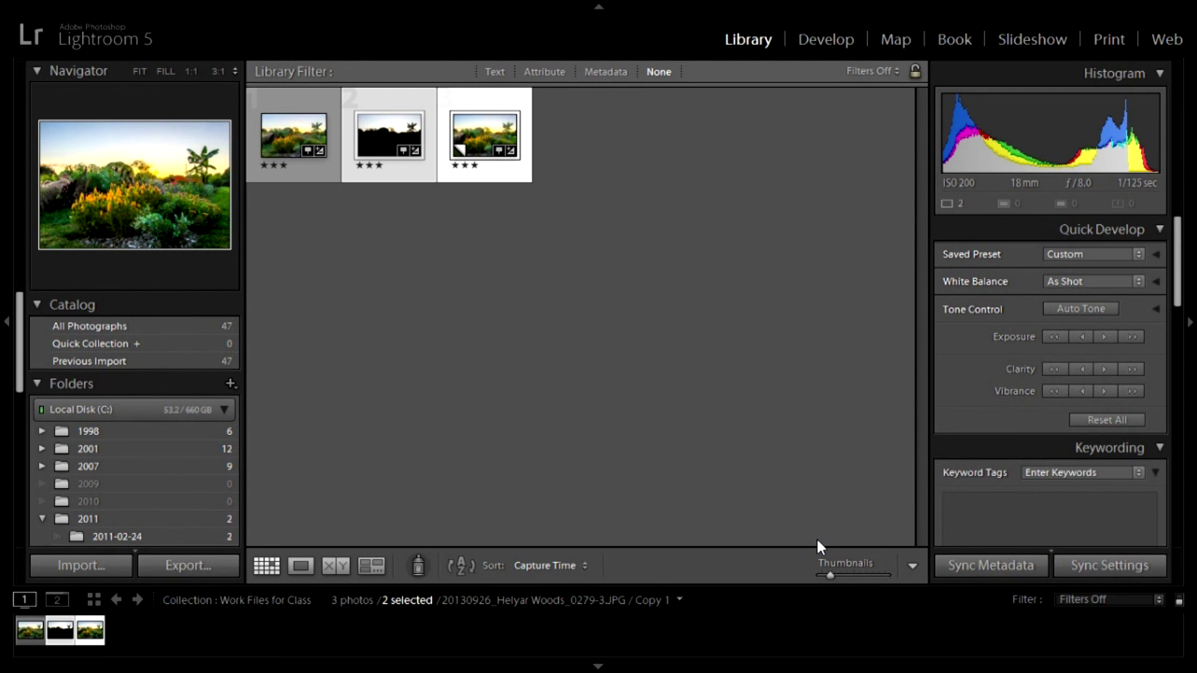
- View the edited garden photo copy enlarged in Loupe view, then exit the program
double_click(494, 147)
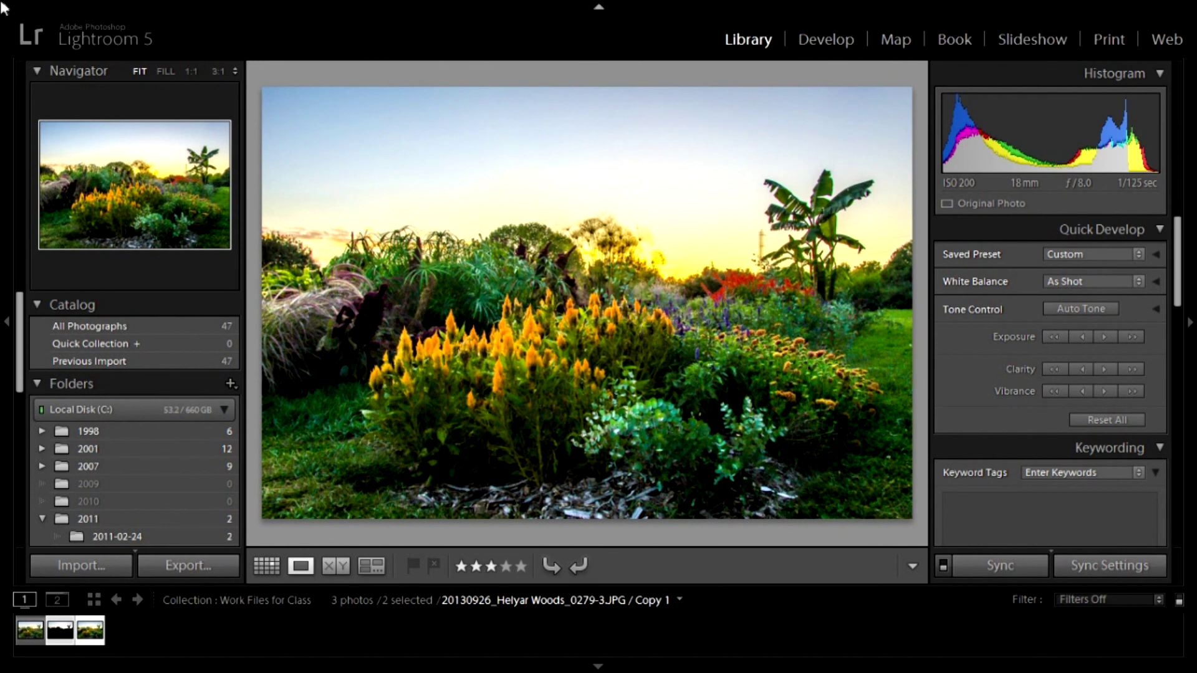
click(34, 7)
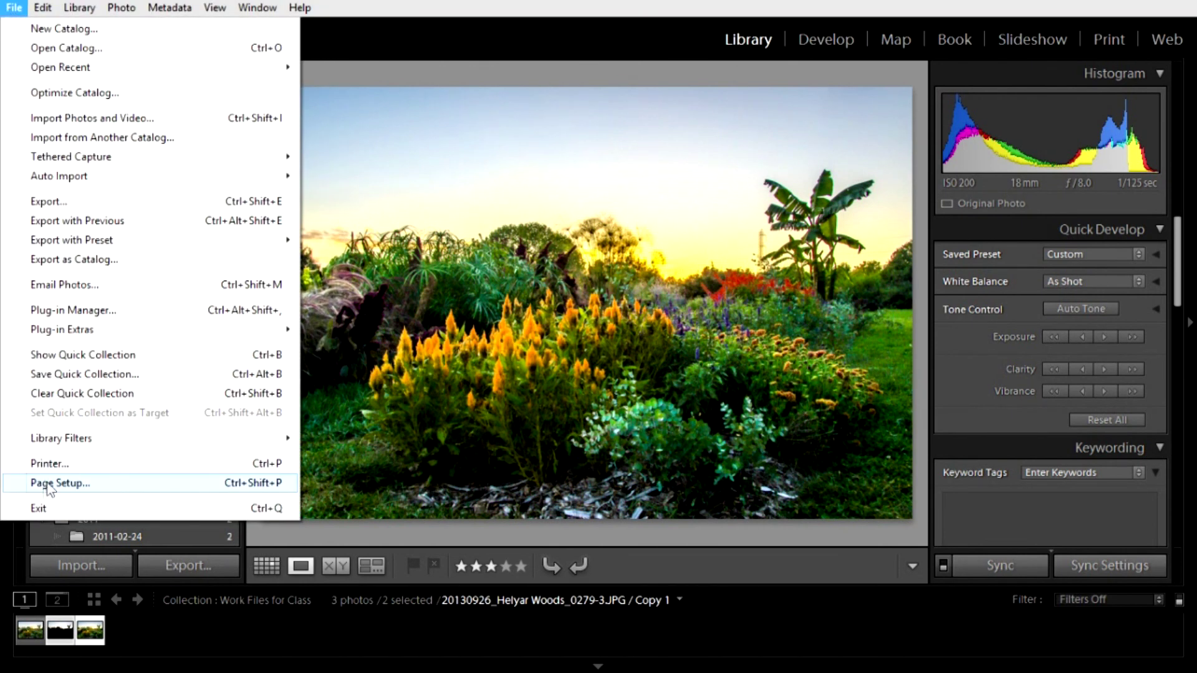
click(37, 505)
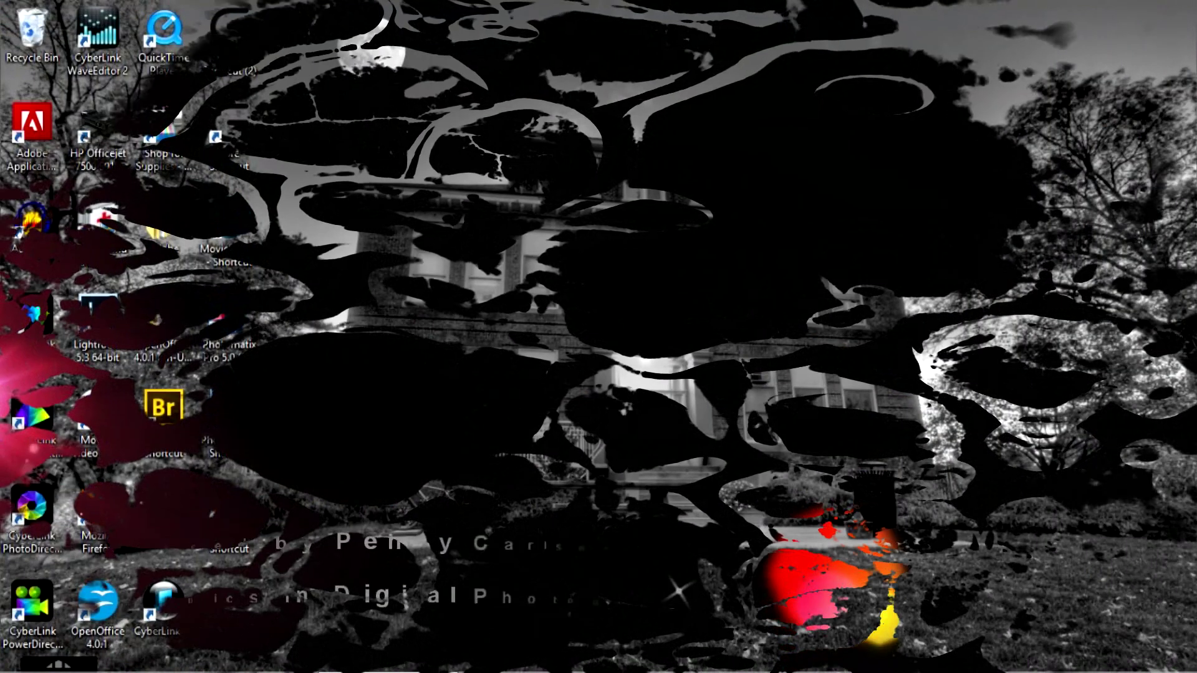